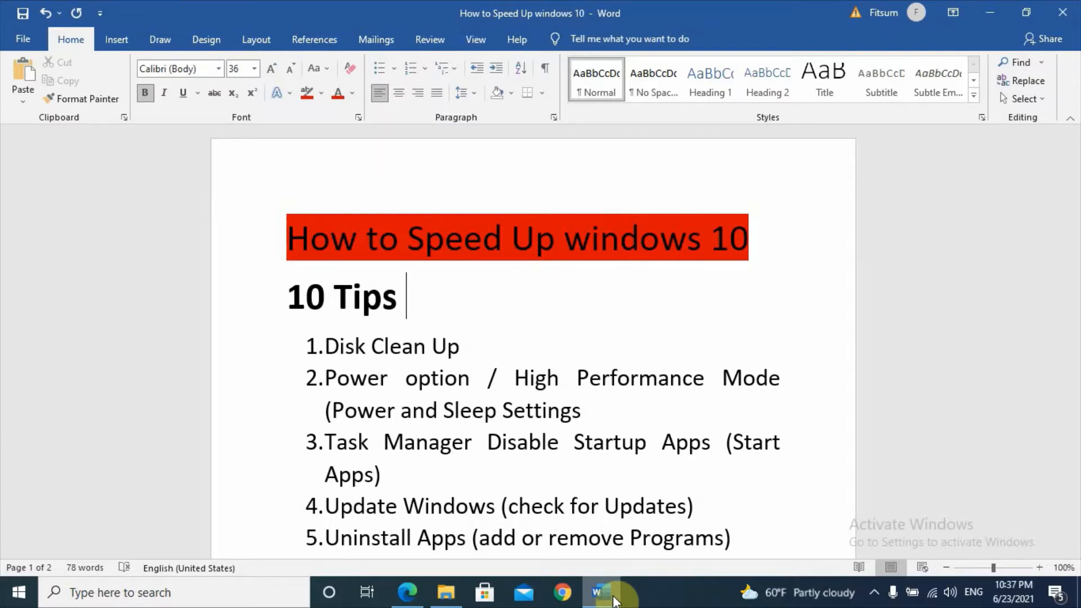
- Highlight the "Disk Clean Up" tip, then search Windows for "disk cleanup" and open the Disk Cleanup app
{"action": "left_click", "coordinate": [461, 348]}
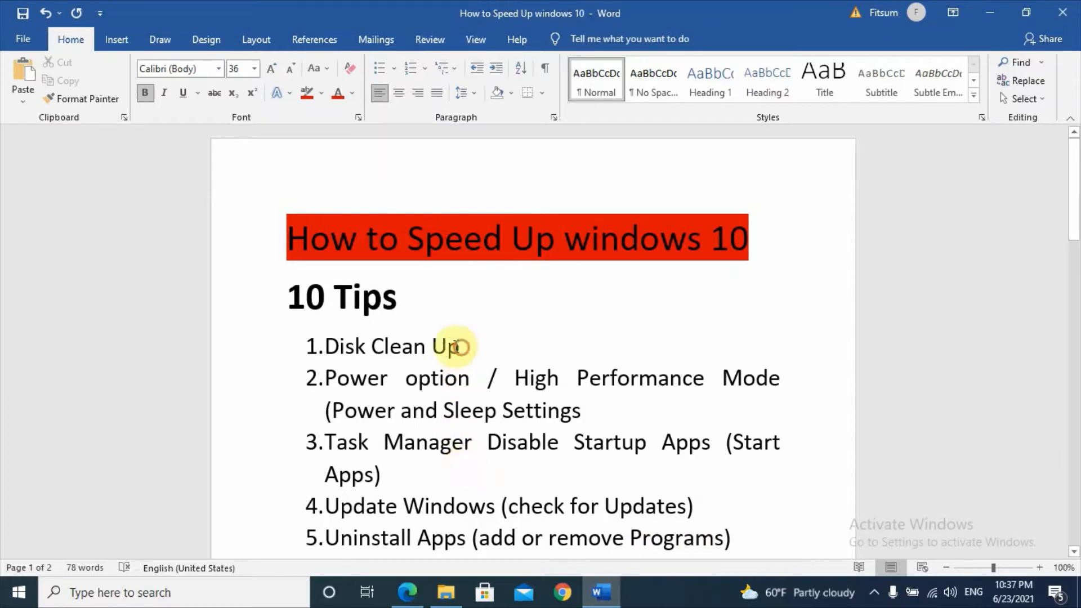
{"action": "left_click_drag", "start_coordinate": [461, 347], "coordinate": [310, 354]}
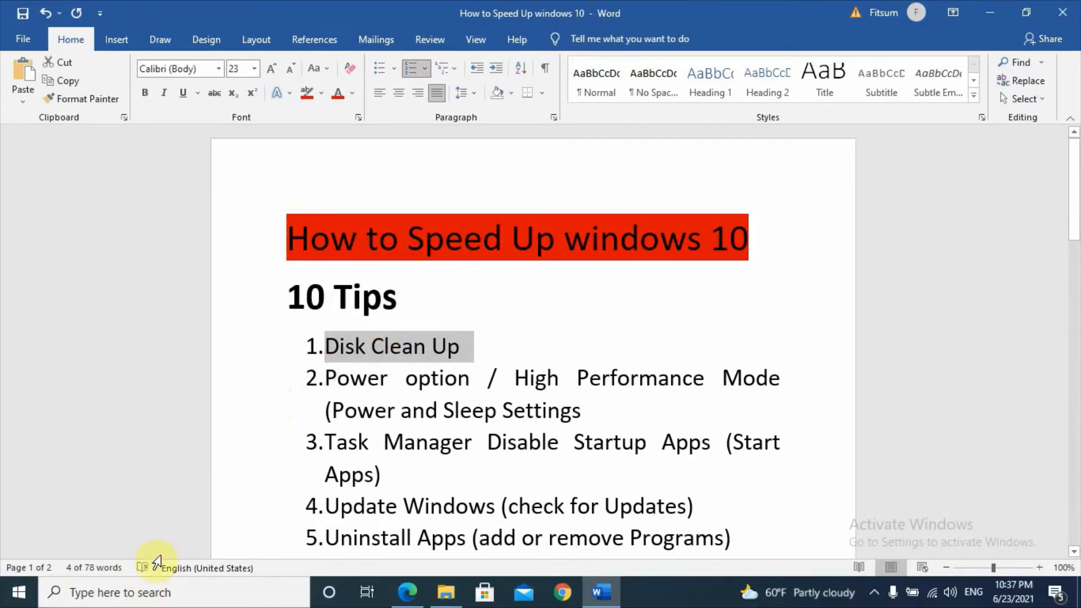
{"action": "left_click", "coordinate": [118, 600]}
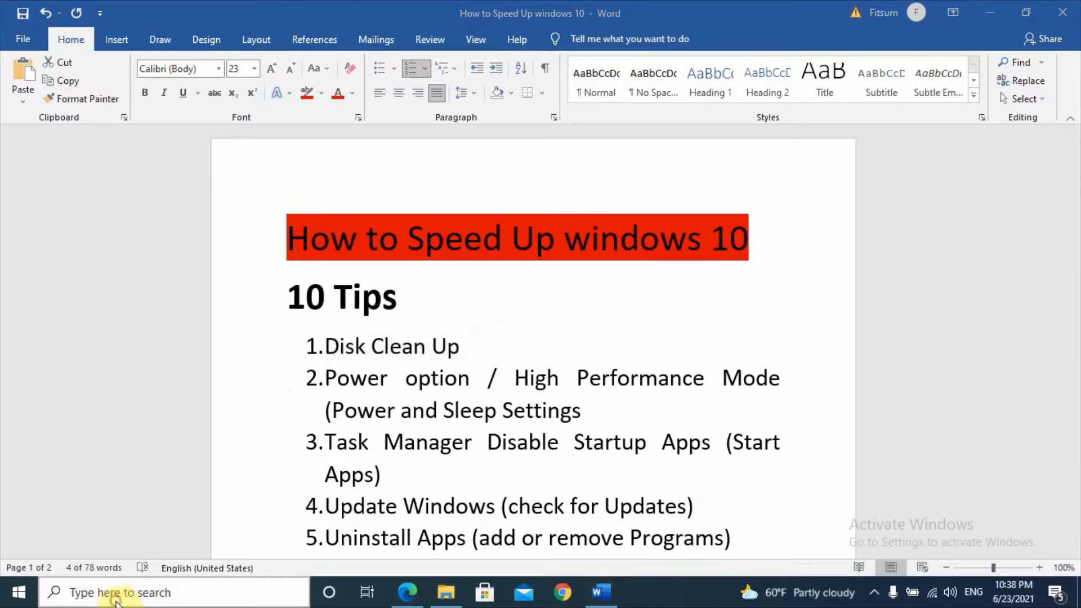
{"action": "key", "text": "super+plus"}
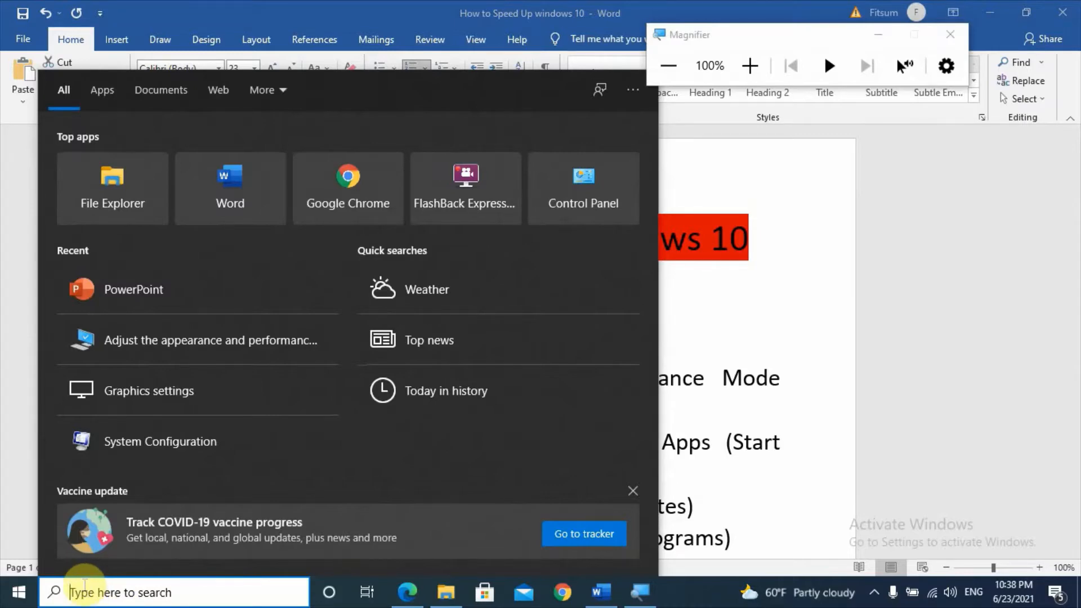
{"action": "key", "text": "super+plus"}
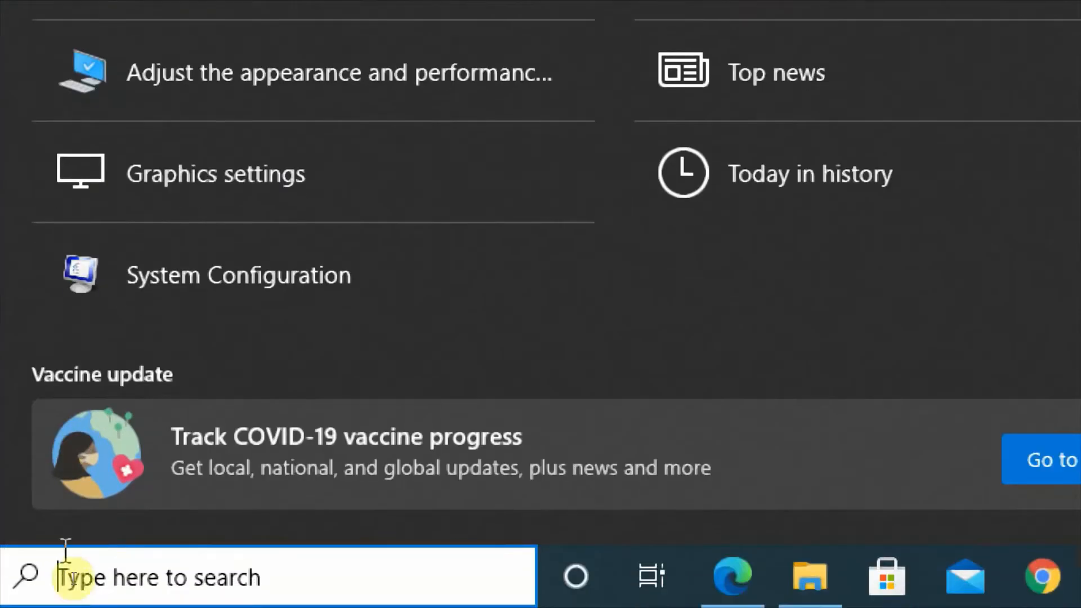
{"action": "type", "text": "disk"}
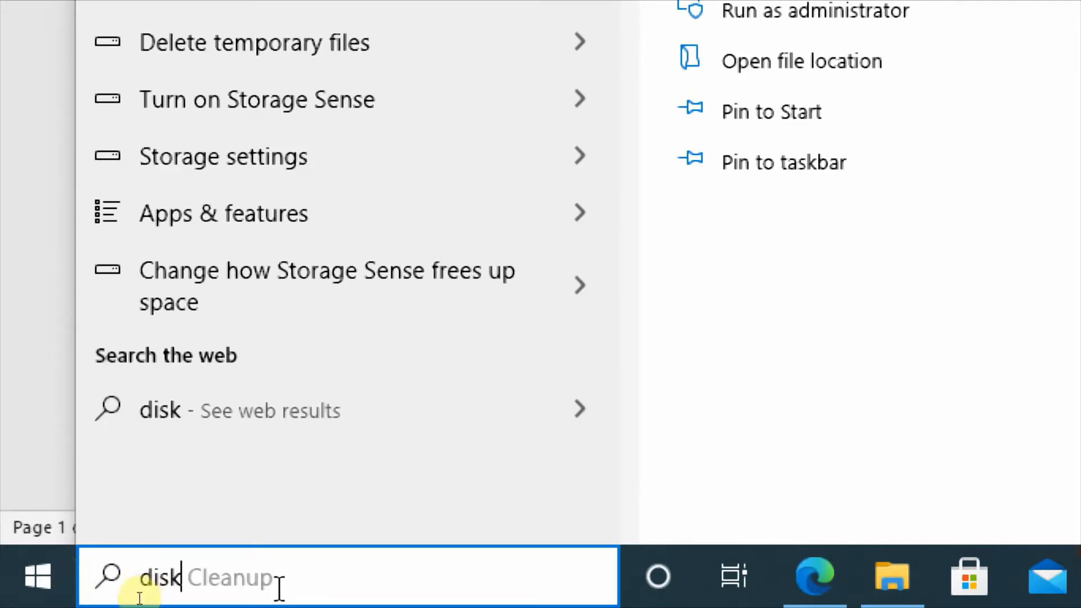
{"action": "type", "text": " clea"}
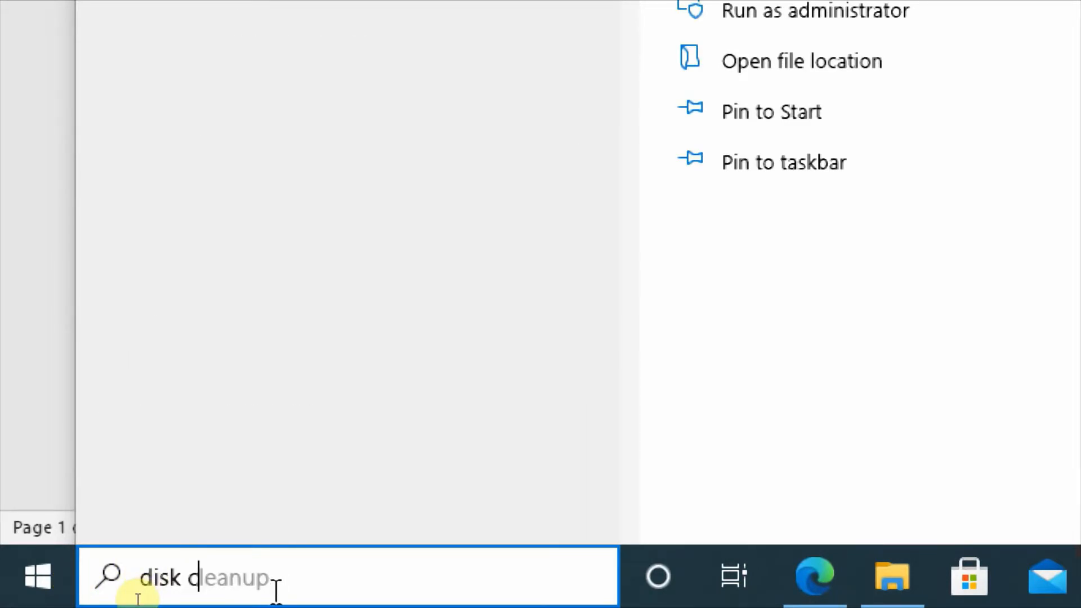
{"action": "type", "text": "nup"}
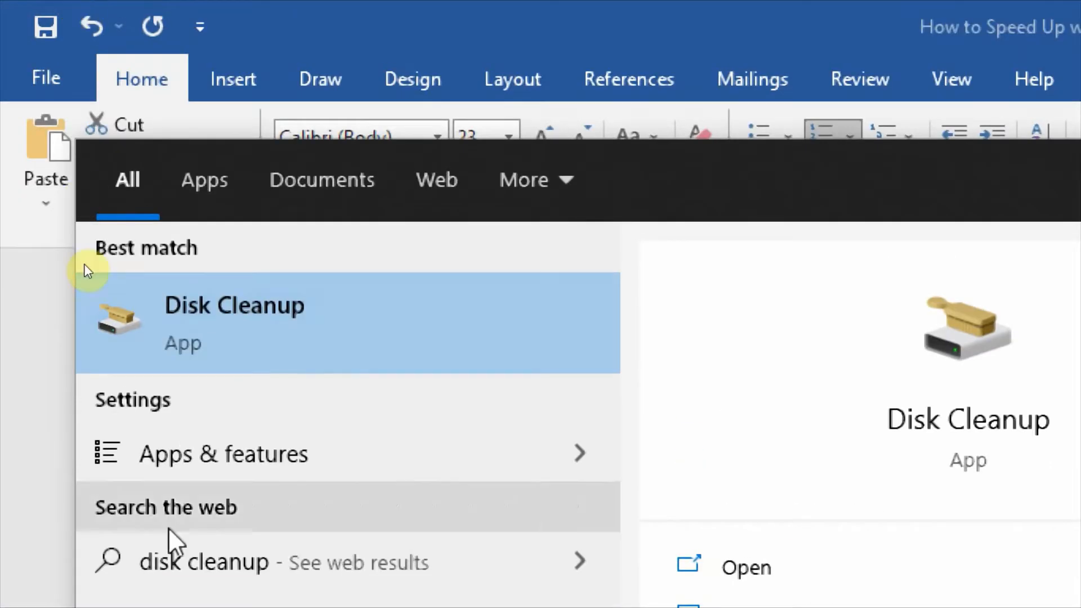
{"action": "left_click", "coordinate": [252, 332]}
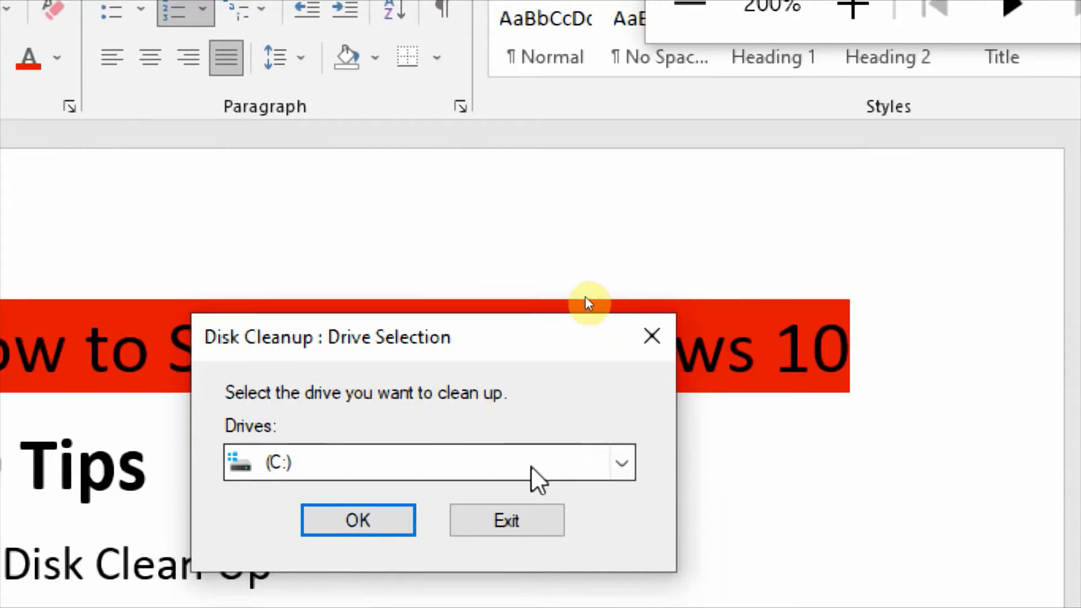
- Choose drive (C:) as the drive to clean up and start its scan
{"action": "left_click", "coordinate": [624, 462]}
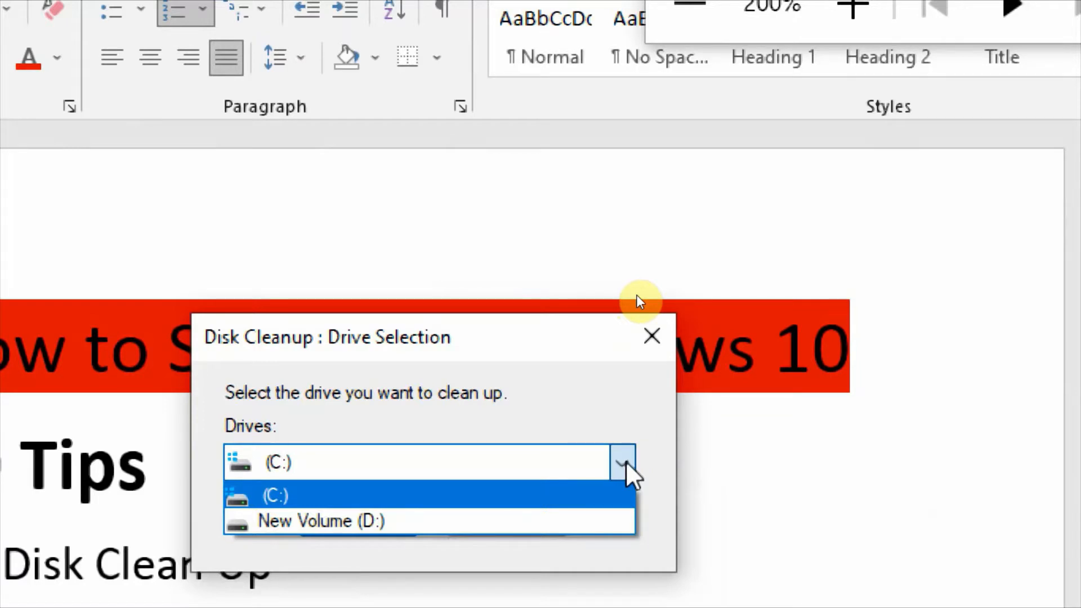
{"action": "left_click", "coordinate": [465, 494]}
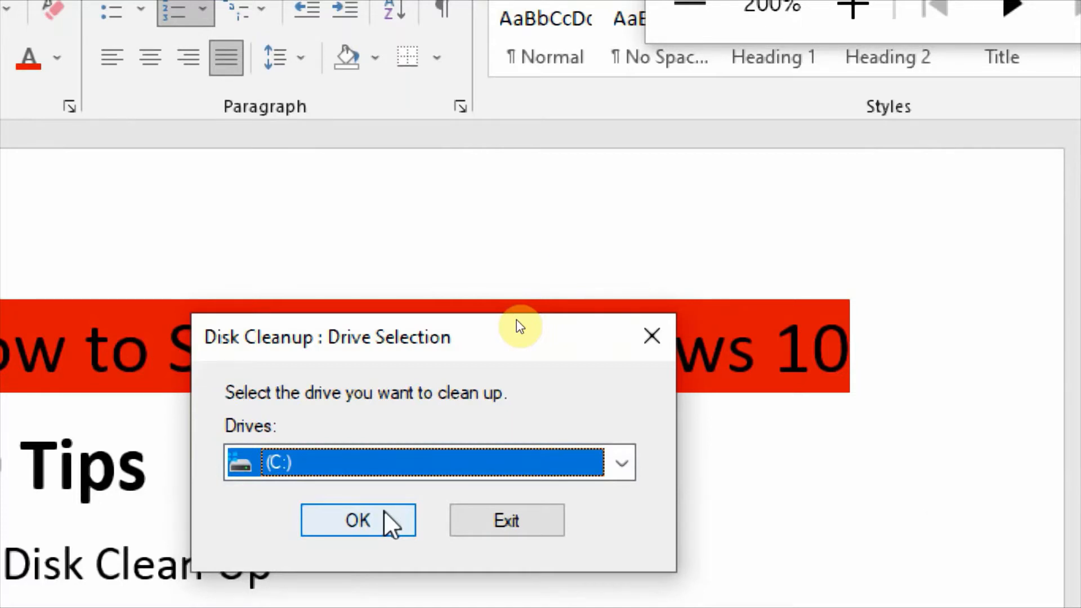
{"action": "left_click", "coordinate": [343, 518]}
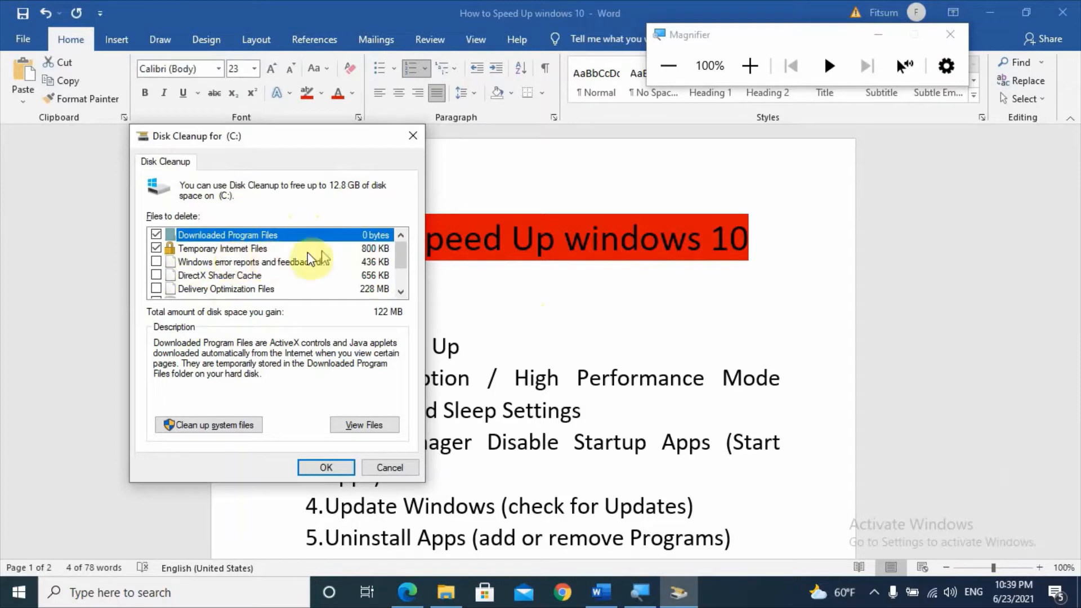
- Include Windows error reports, DirectX Shader Cache, Delivery Optimization Files, Recycle Bin and Temporary files in the files to delete
{"action": "scroll", "coordinate": [402, 261], "scroll_direction": "down", "scroll_amount": 1}
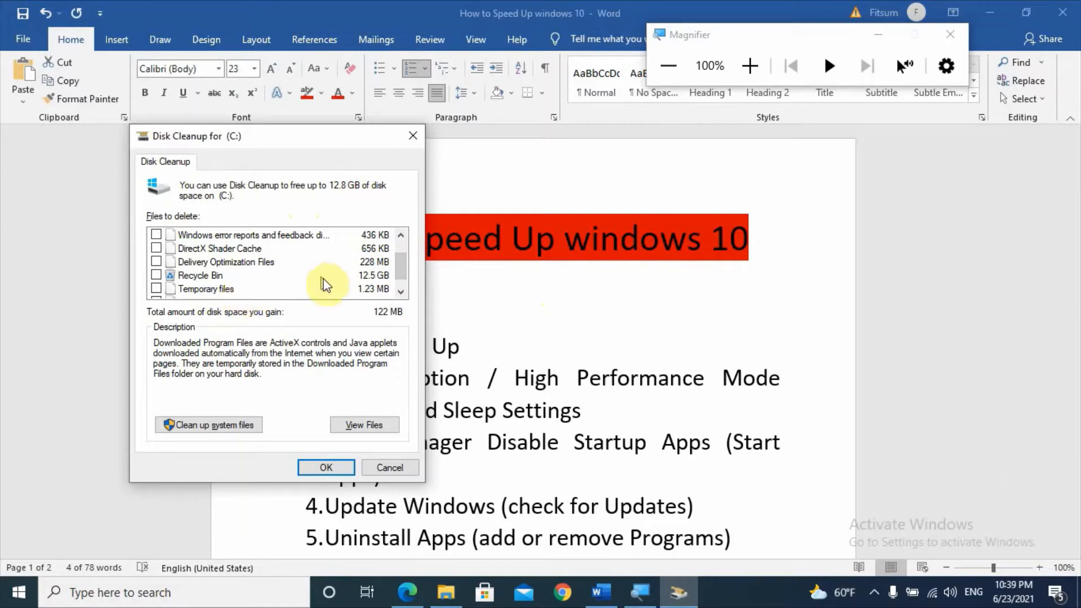
{"action": "scroll", "coordinate": [403, 264], "scroll_direction": "up", "scroll_amount": 1}
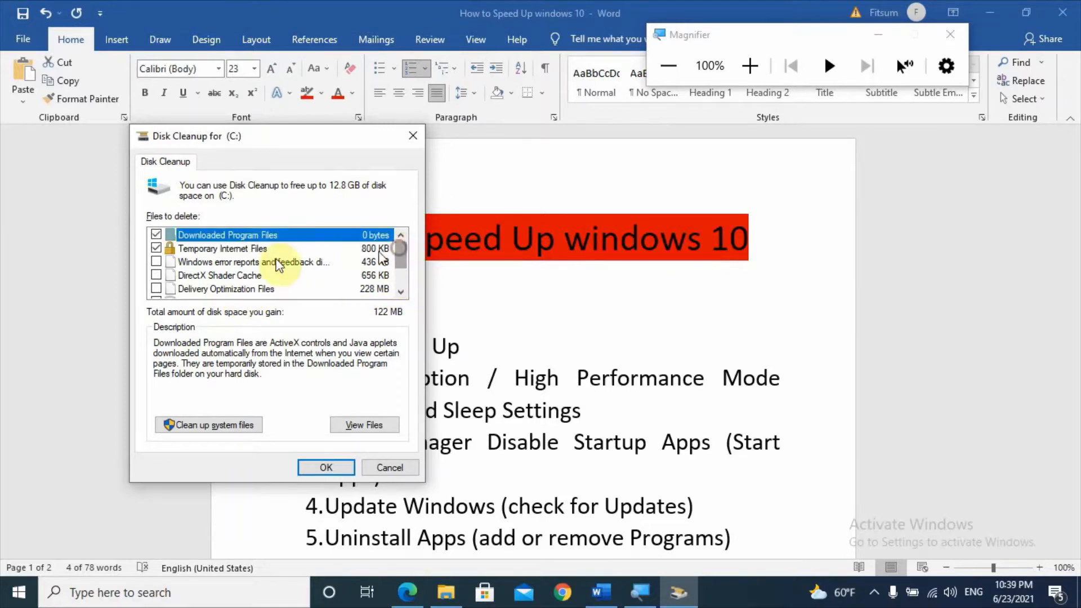
{"action": "left_click", "coordinate": [156, 263]}
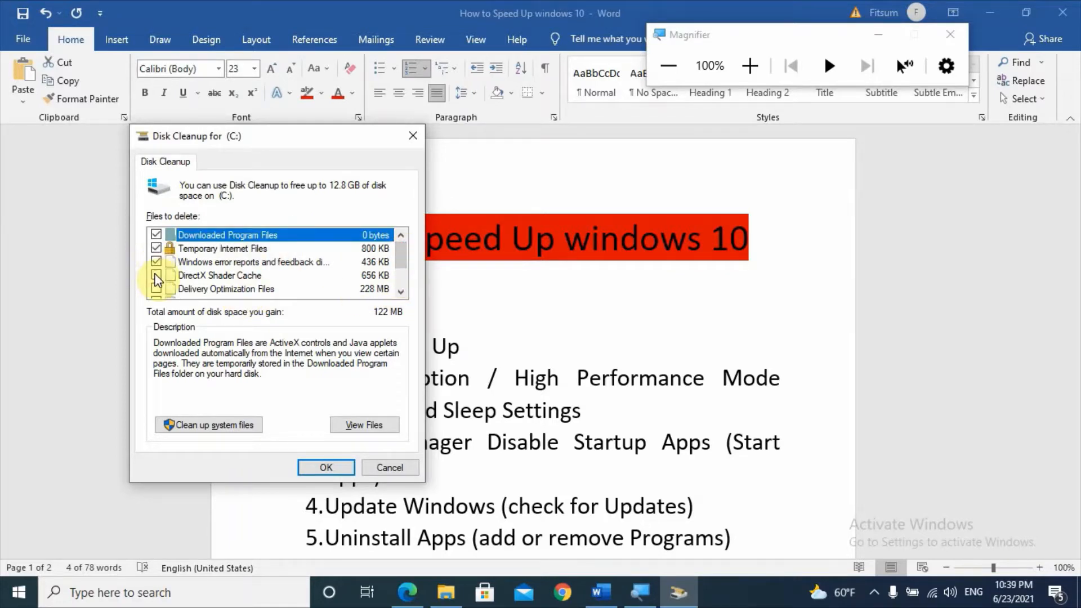
{"action": "left_click", "coordinate": [156, 275]}
{"action": "left_click", "coordinate": [157, 288]}
{"action": "scroll", "coordinate": [407, 259], "scroll_direction": "down", "scroll_amount": 1}
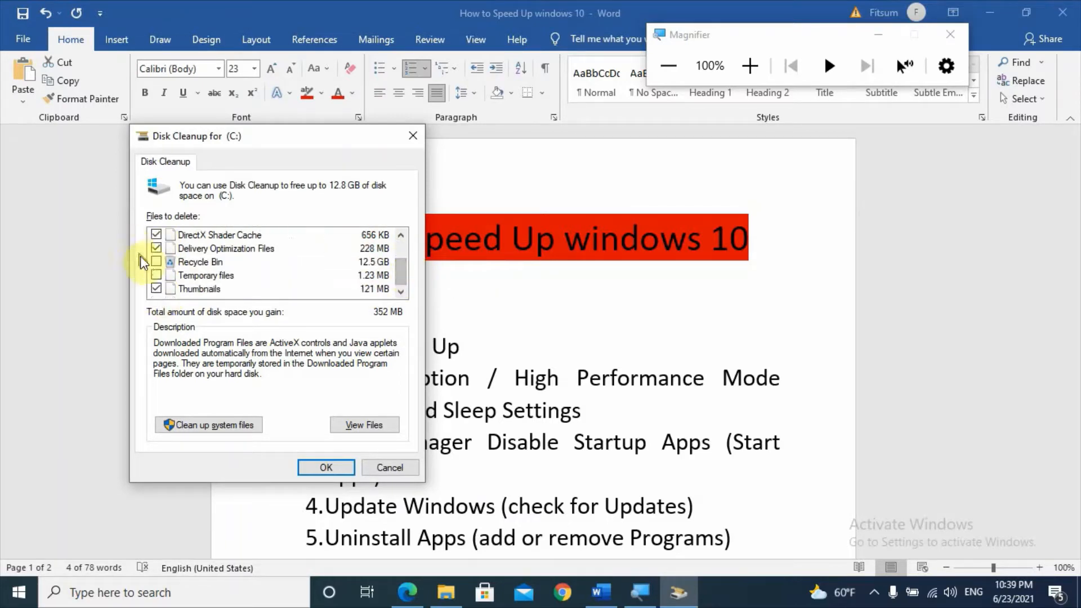
{"action": "left_click", "coordinate": [156, 262]}
{"action": "left_click", "coordinate": [156, 276]}
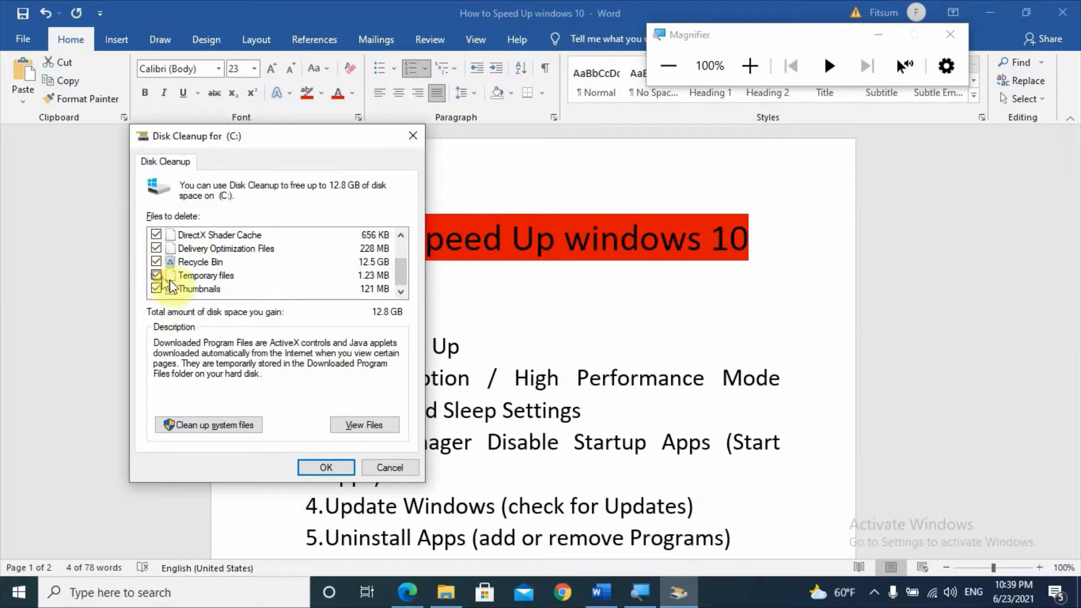
- Run the cleanup with permanent deletion of the chosen files, and close Magnifier
{"action": "left_click", "coordinate": [339, 470]}
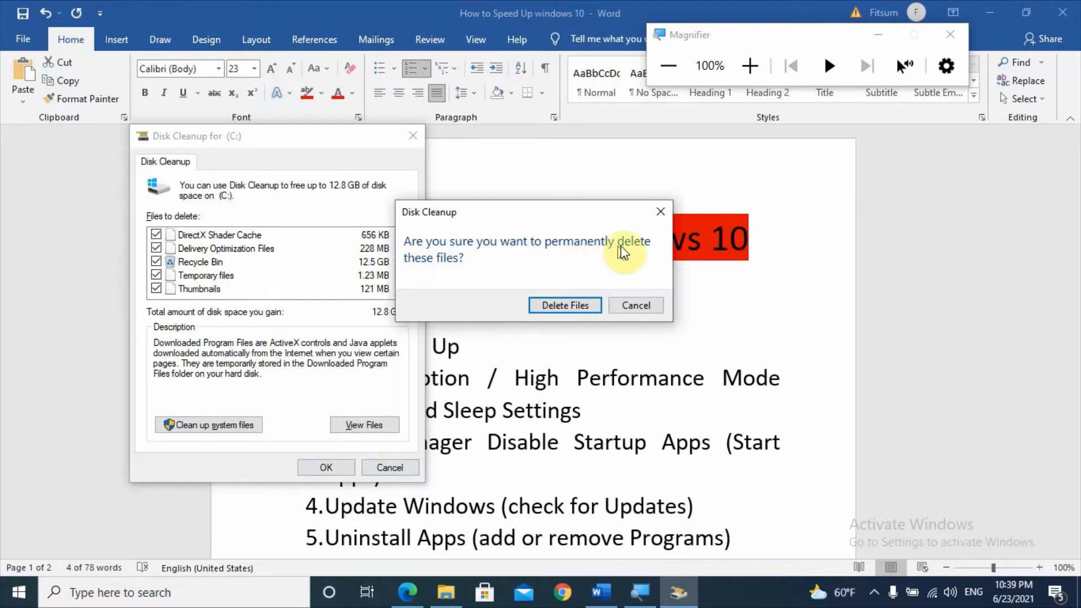
{"action": "left_click", "coordinate": [557, 312]}
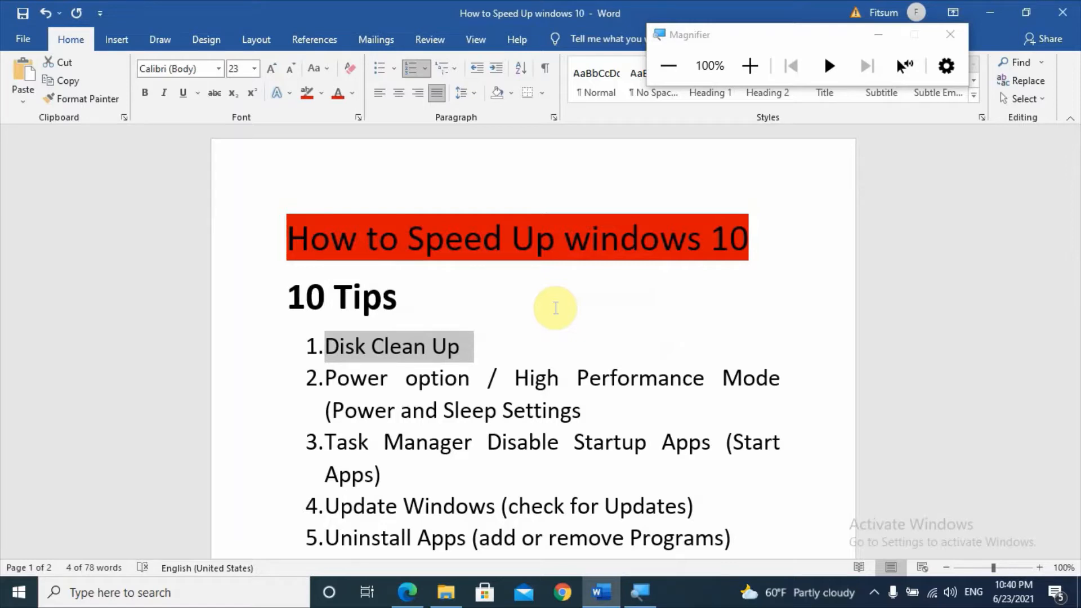
{"action": "left_click", "coordinate": [951, 34]}
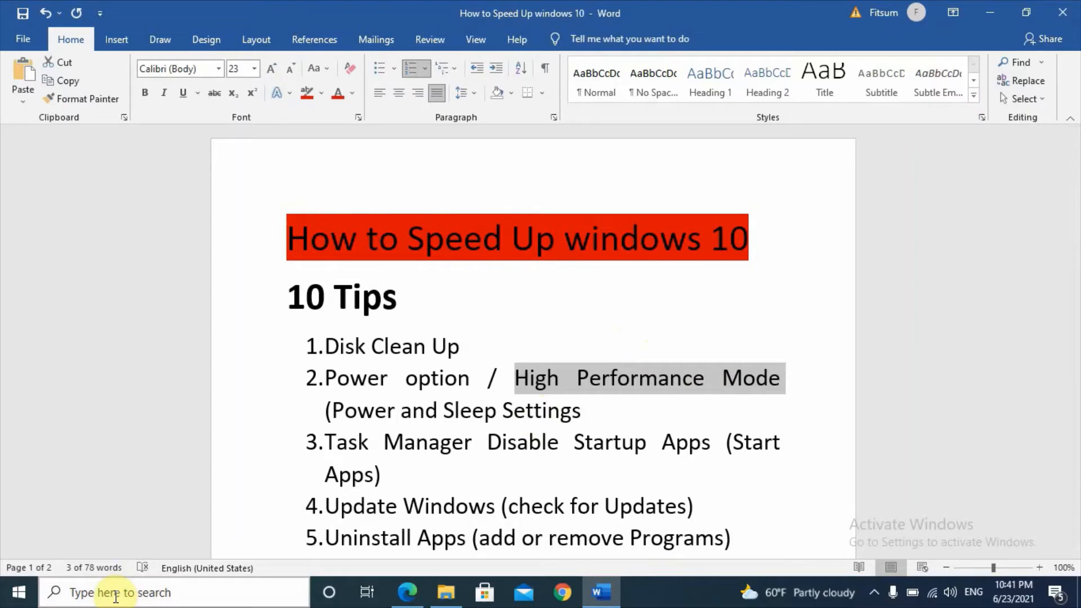
- Search Windows for "power option" and open the Power & sleep settings
{"action": "key", "text": "super+plus"}
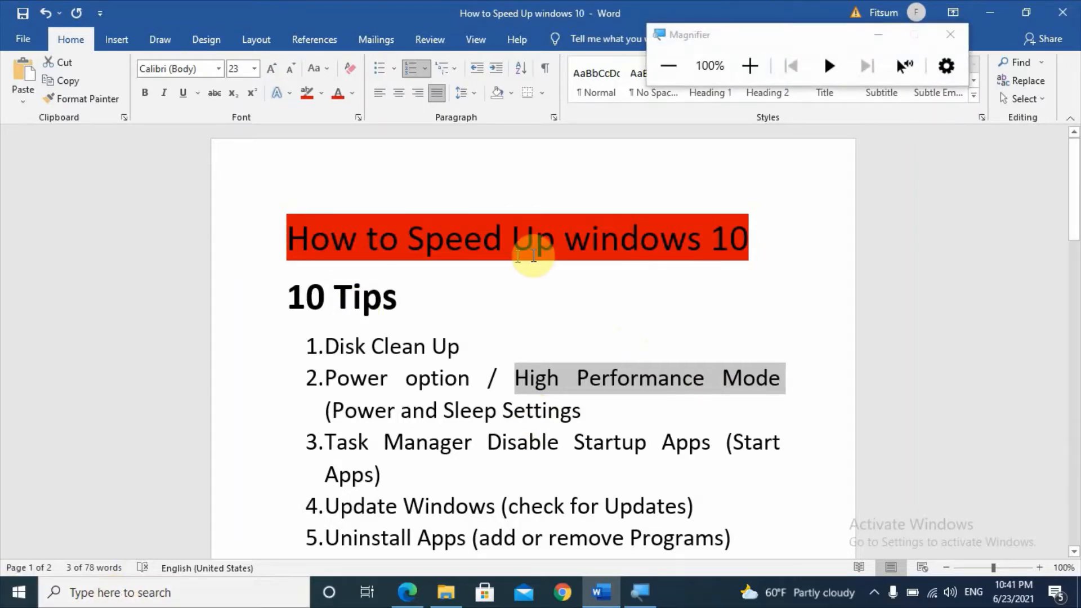
{"action": "key", "text": "super+plus"}
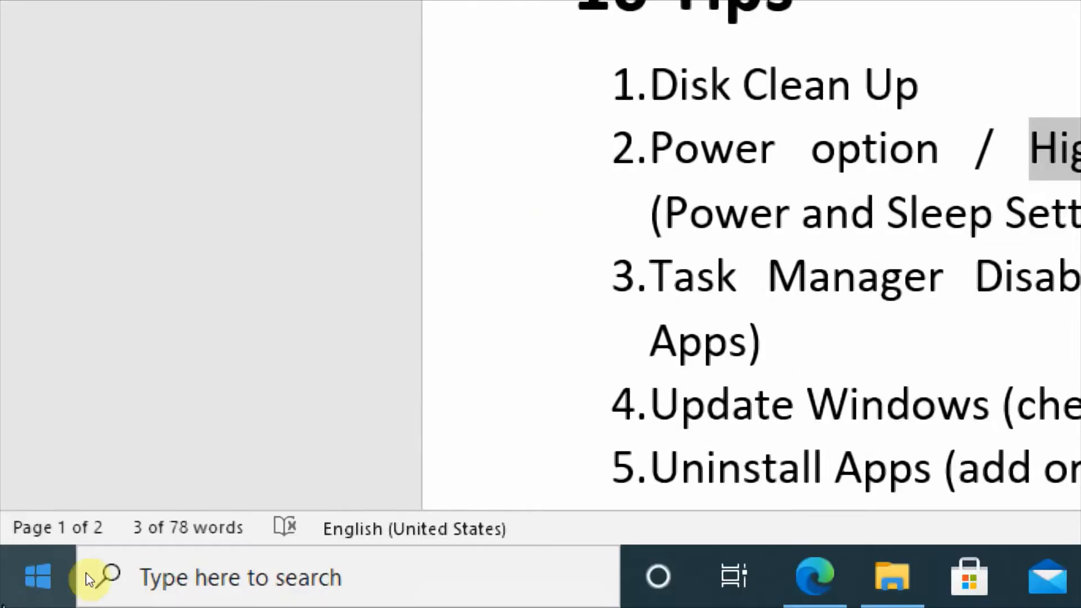
{"action": "left_click", "coordinate": [310, 591]}
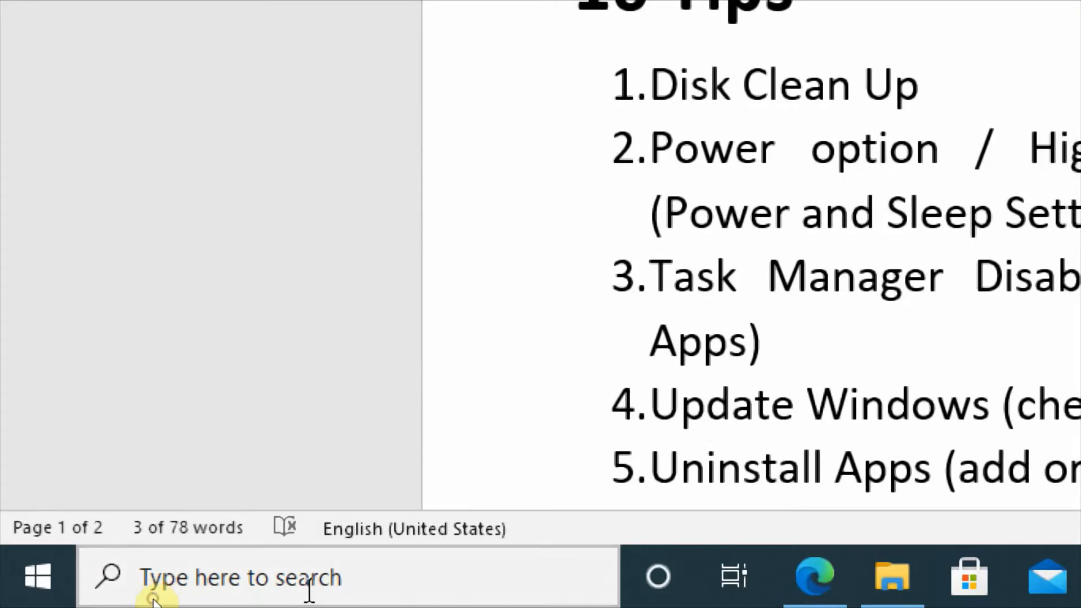
{"action": "type", "text": "power opt"}
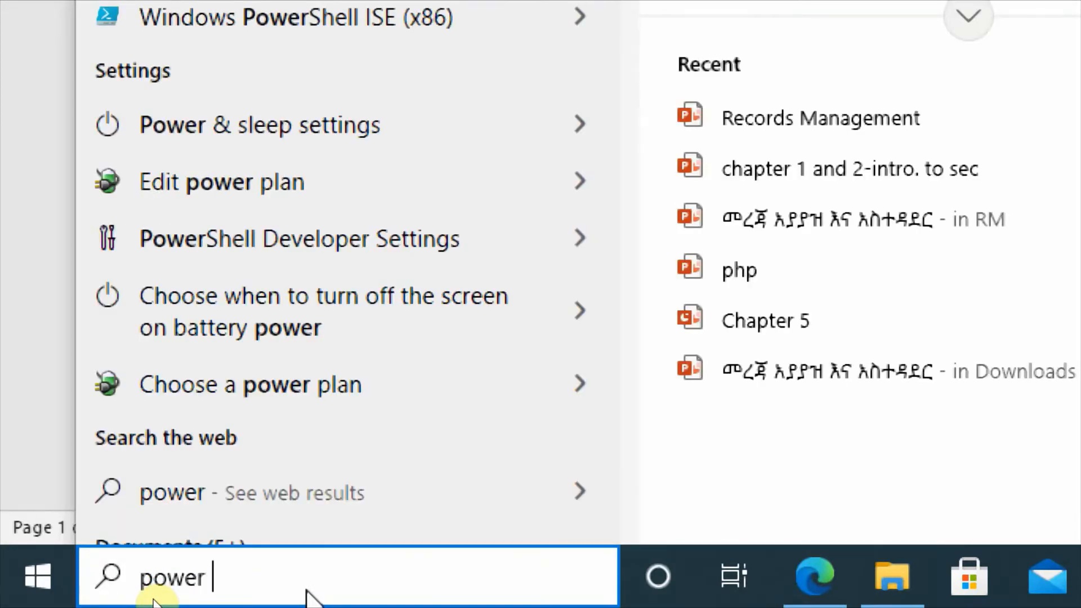
{"action": "type", "text": "ion"}
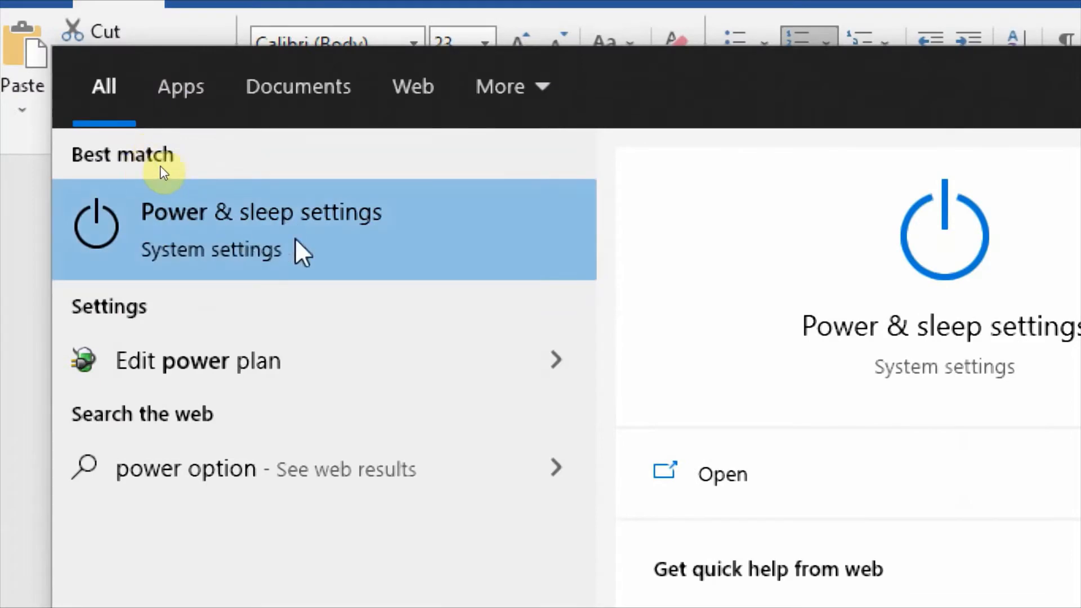
{"action": "left_click", "coordinate": [254, 242]}
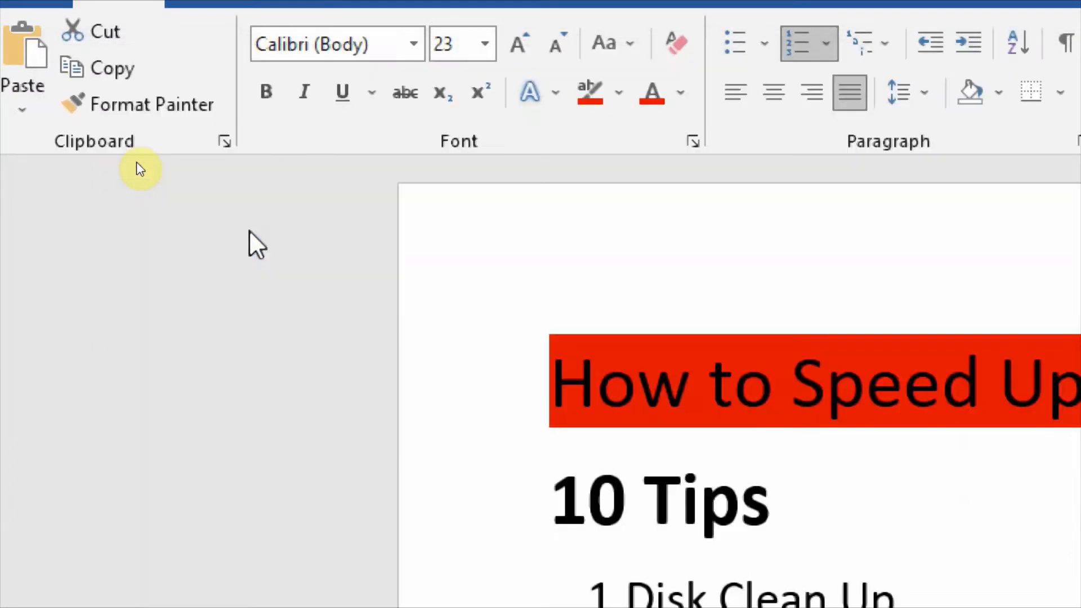
{"action": "key", "text": "super+minus"}
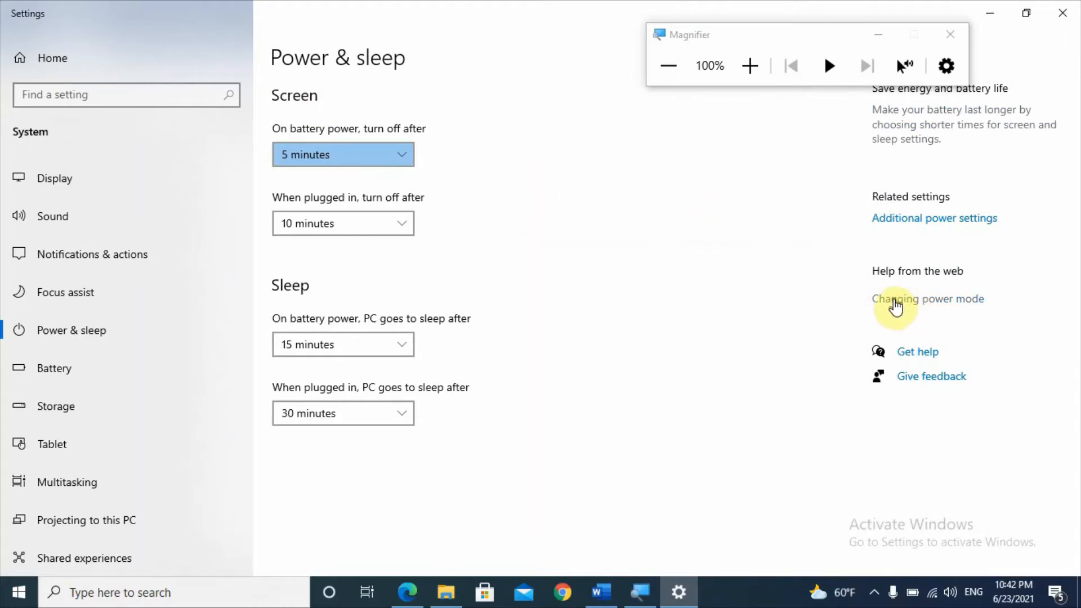
- Open the additional power settings and start creating a power plan based on High performance
{"action": "left_click", "coordinate": [940, 223]}
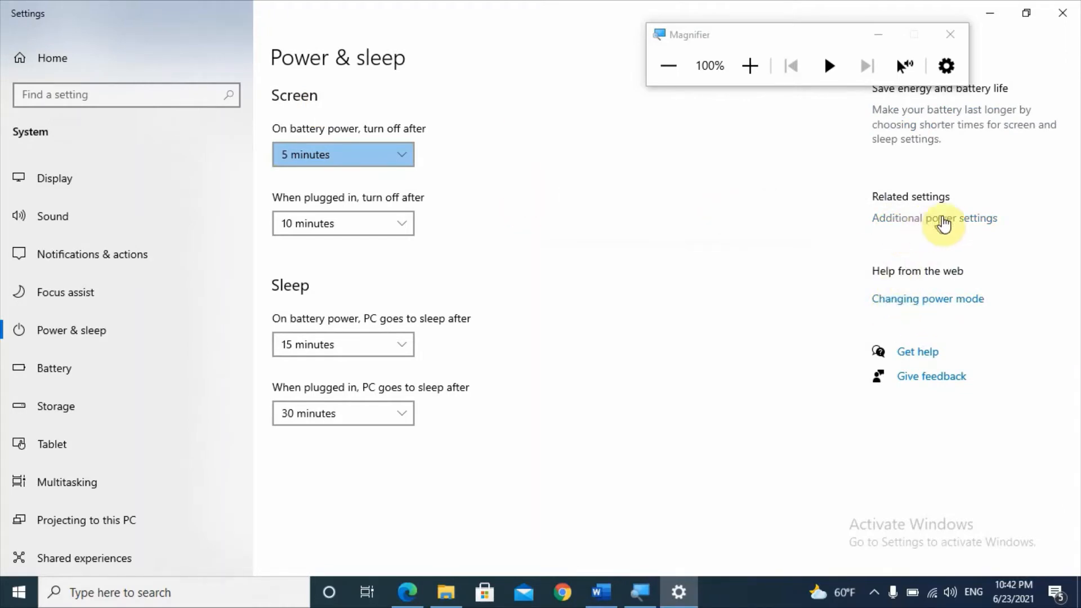
{"action": "key", "text": "super+plus"}
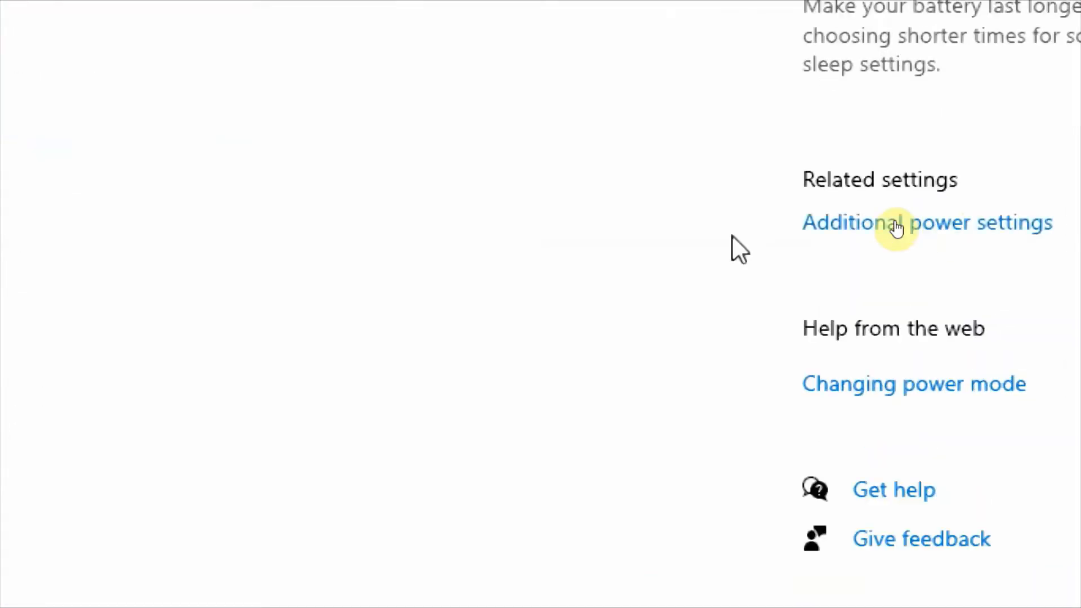
{"action": "left_click", "coordinate": [854, 227]}
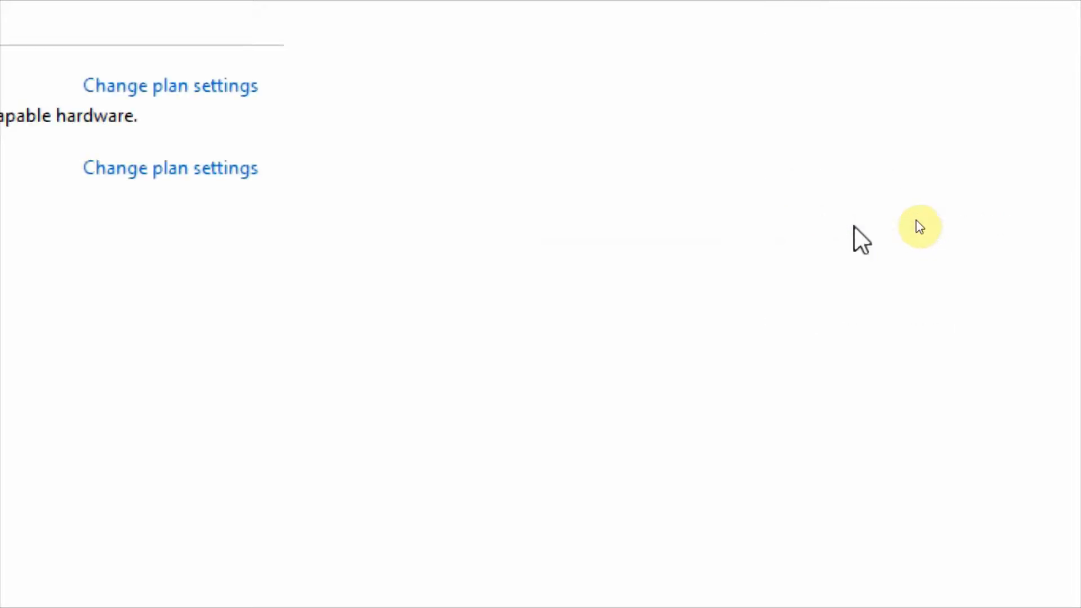
{"action": "key", "text": "super+minus"}
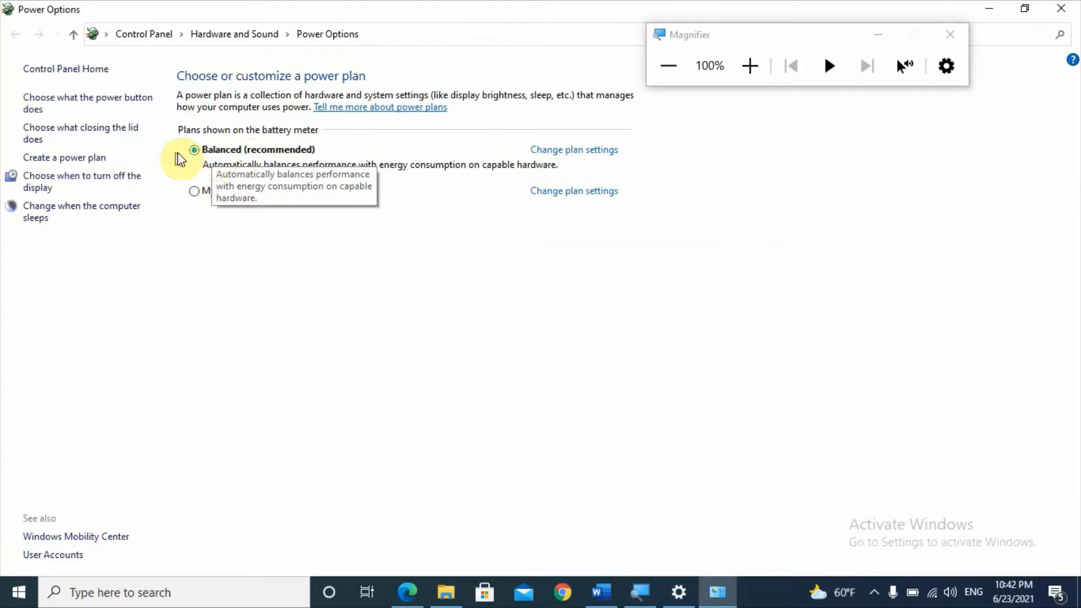
{"action": "left_click", "coordinate": [91, 160]}
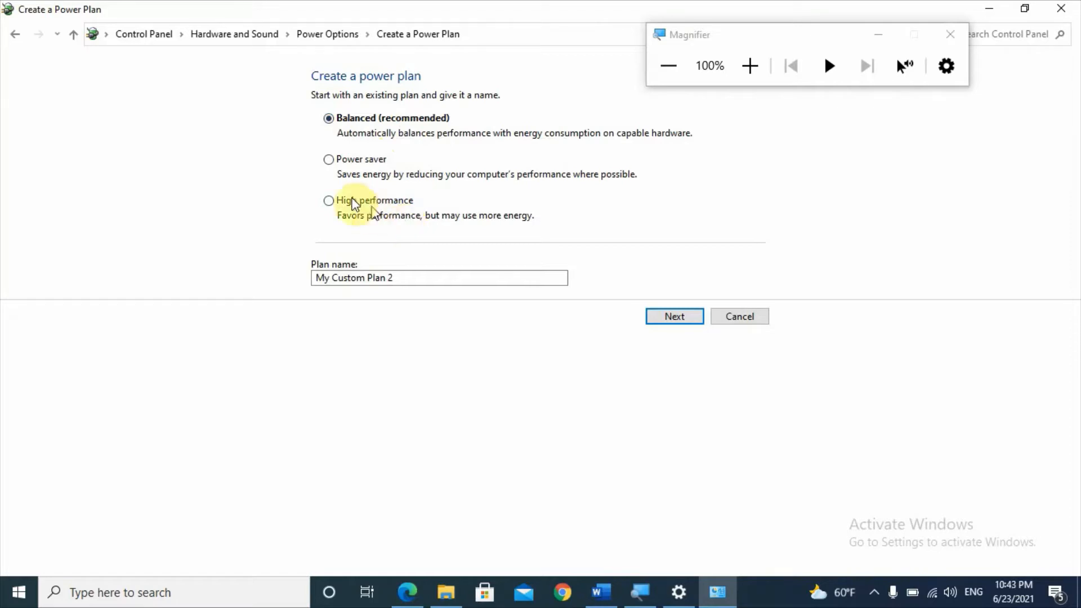
{"action": "left_click", "coordinate": [328, 201]}
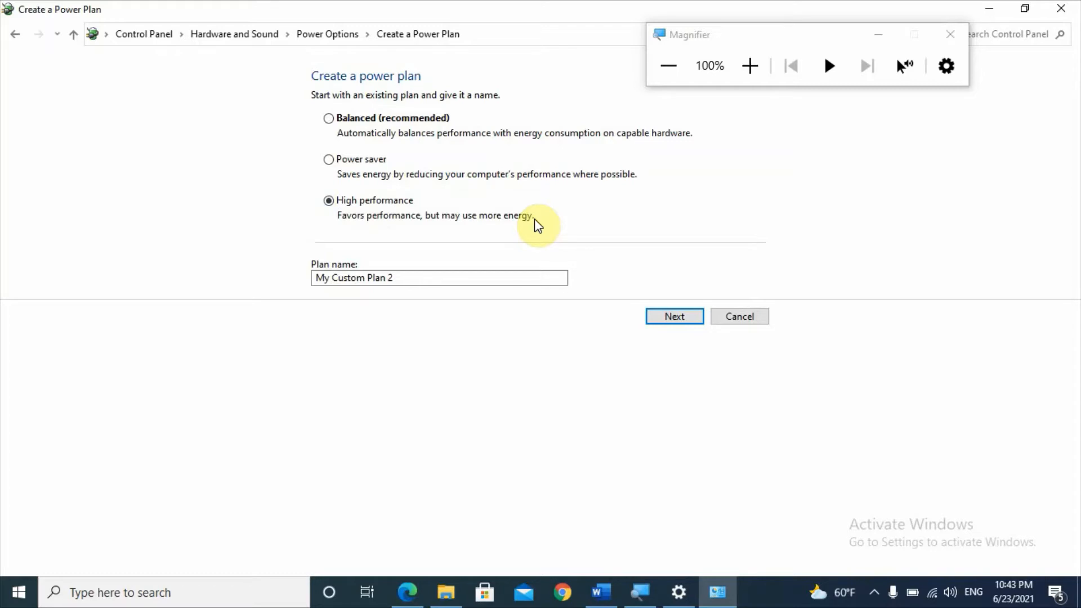
- Switch back to the Word tips document and highlight "Startup Apps" in the third tip
{"action": "left_click", "coordinate": [603, 591]}
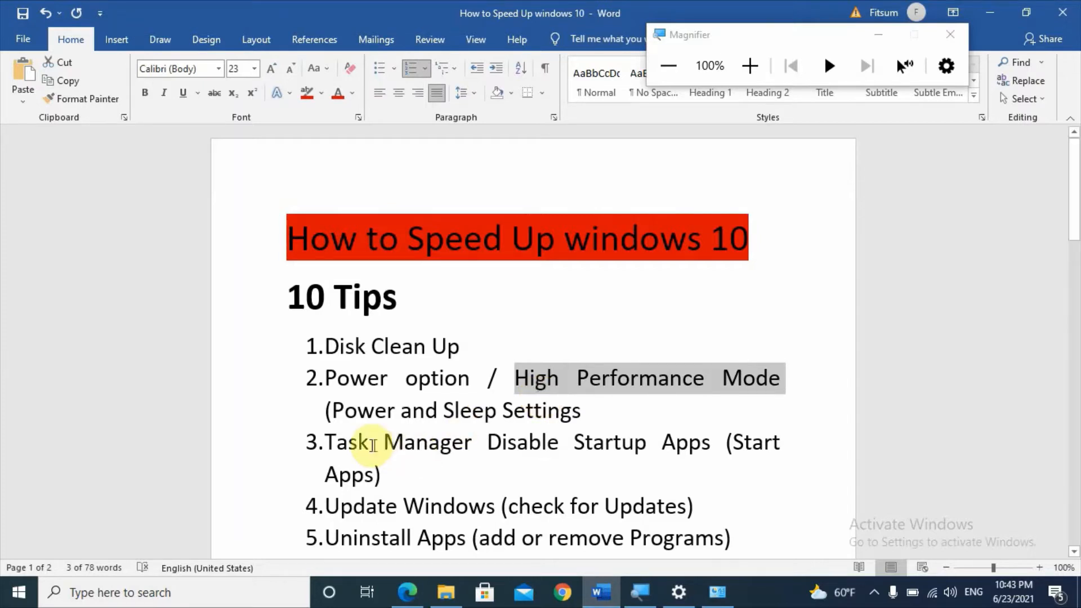
{"action": "left_click_drag", "start_coordinate": [574, 442], "coordinate": [697, 451]}
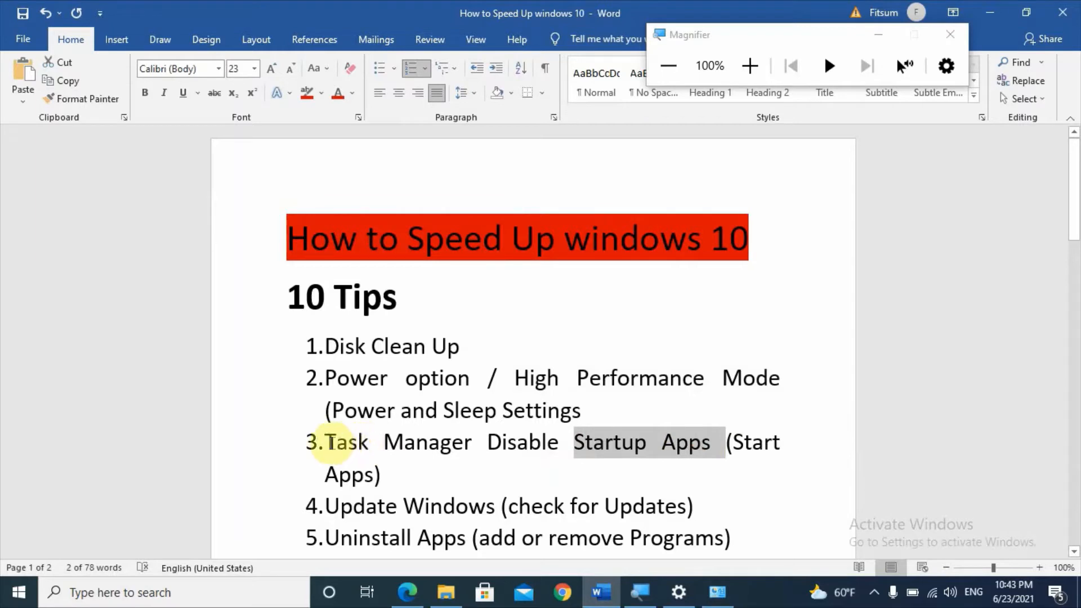
- Highlight "Task Manager" in the third tip of the document and open Windows Task Manager
{"action": "left_click_drag", "start_coordinate": [322, 443], "coordinate": [452, 450]}
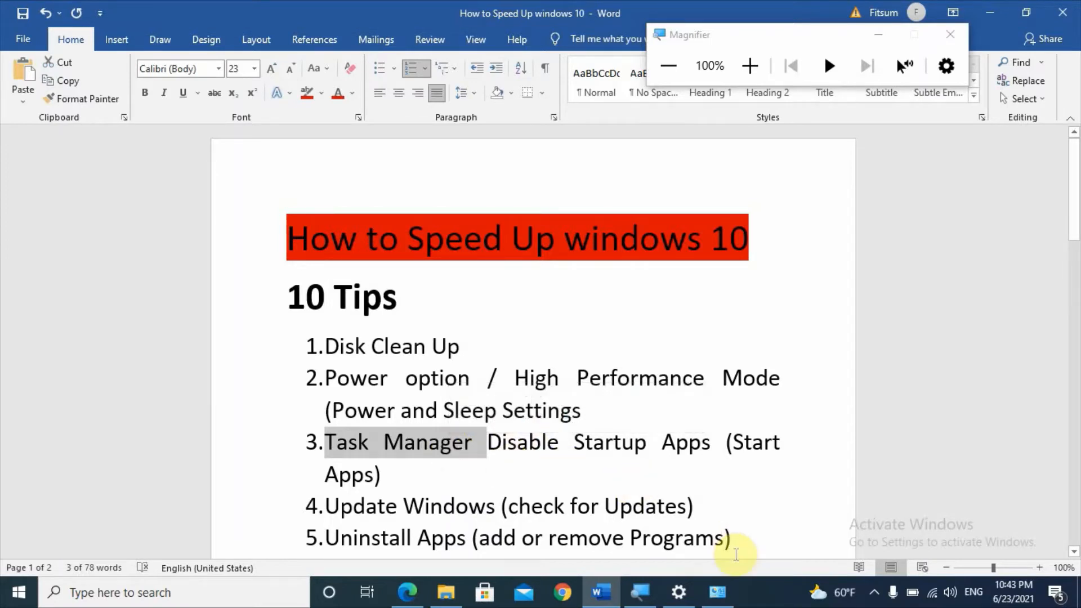
{"action": "right_click", "coordinate": [758, 586]}
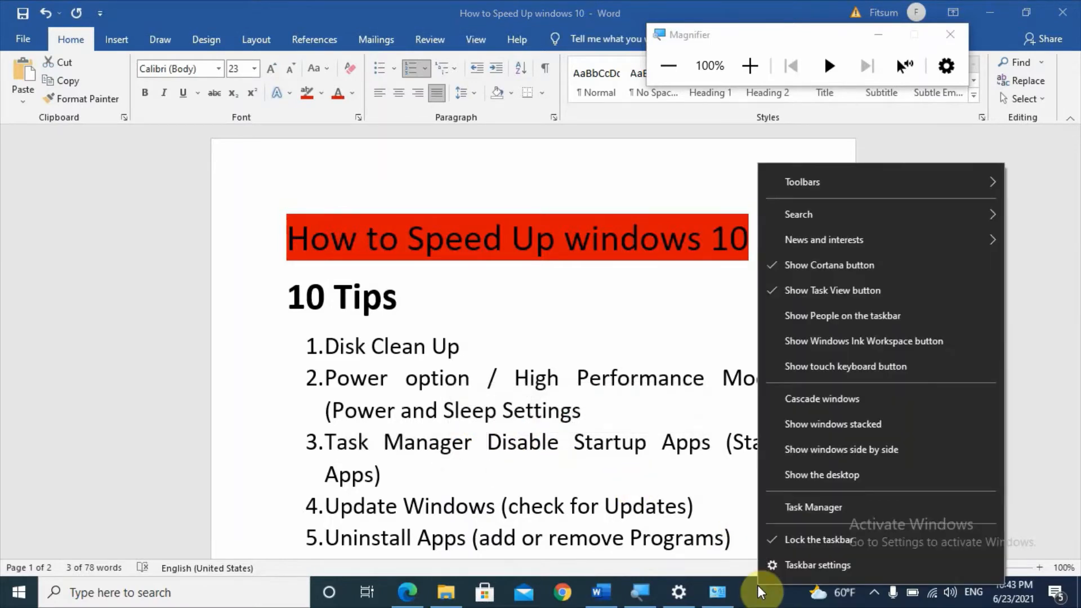
{"action": "left_click", "coordinate": [787, 508]}
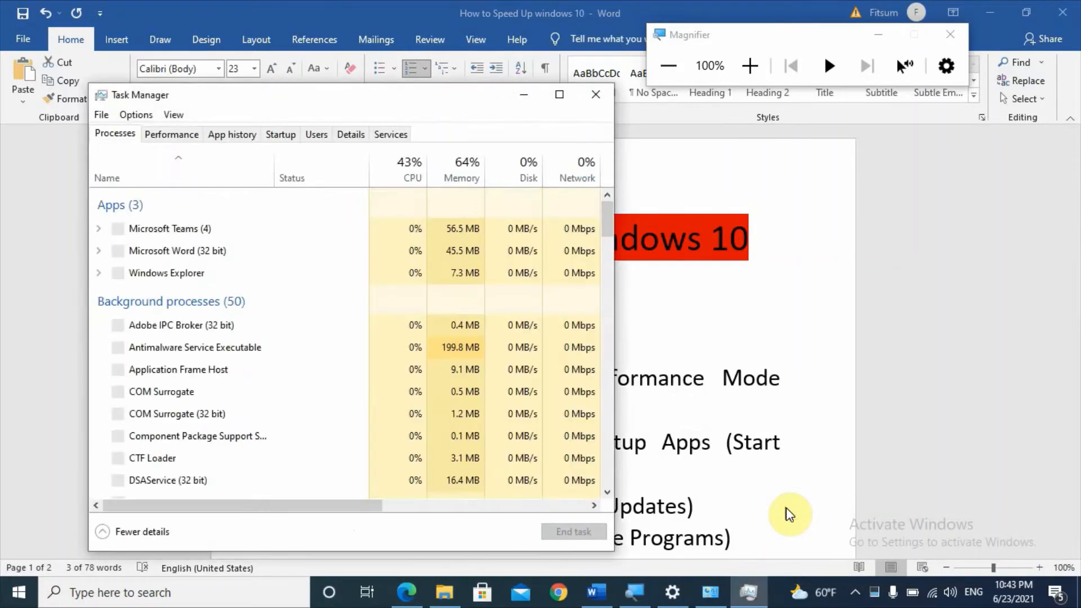
- Reduce Task Manager to its compact view and end the Microsoft Edge task
{"action": "left_click", "coordinate": [148, 531]}
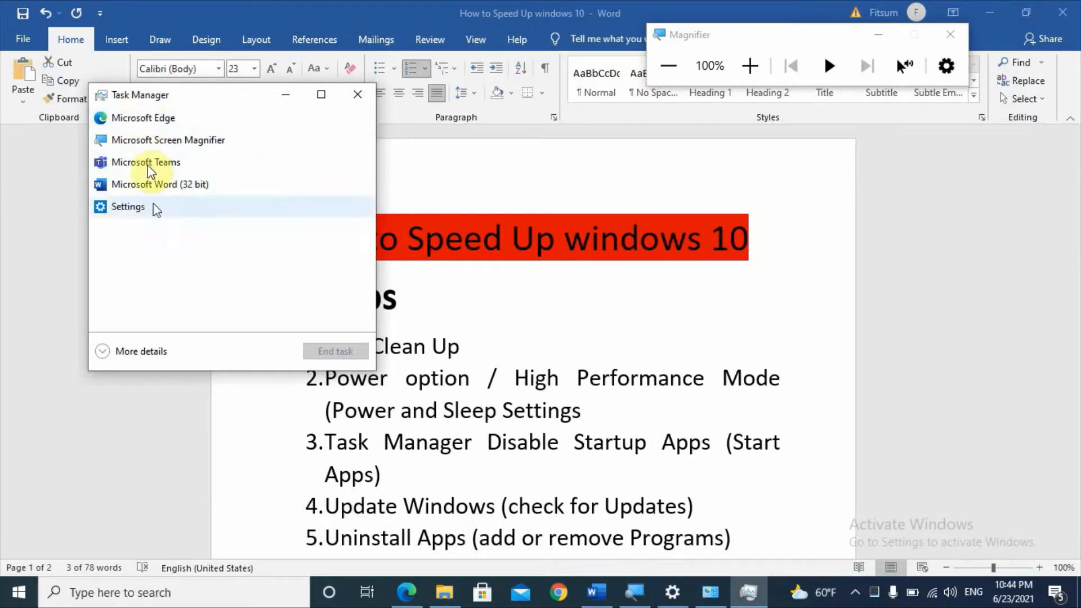
{"action": "left_click", "coordinate": [150, 122]}
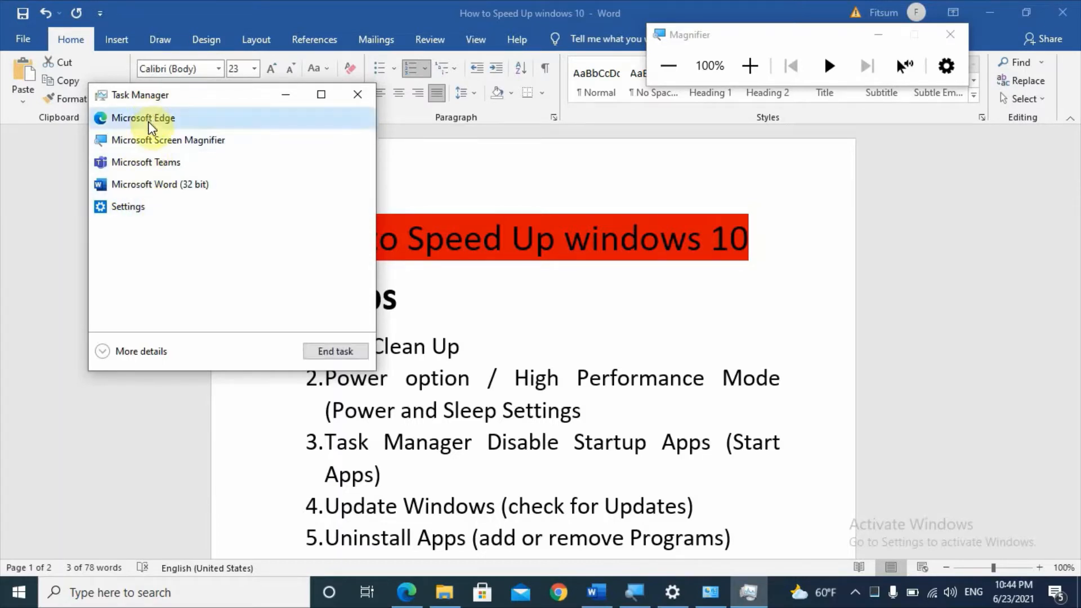
{"action": "left_click", "coordinate": [335, 357]}
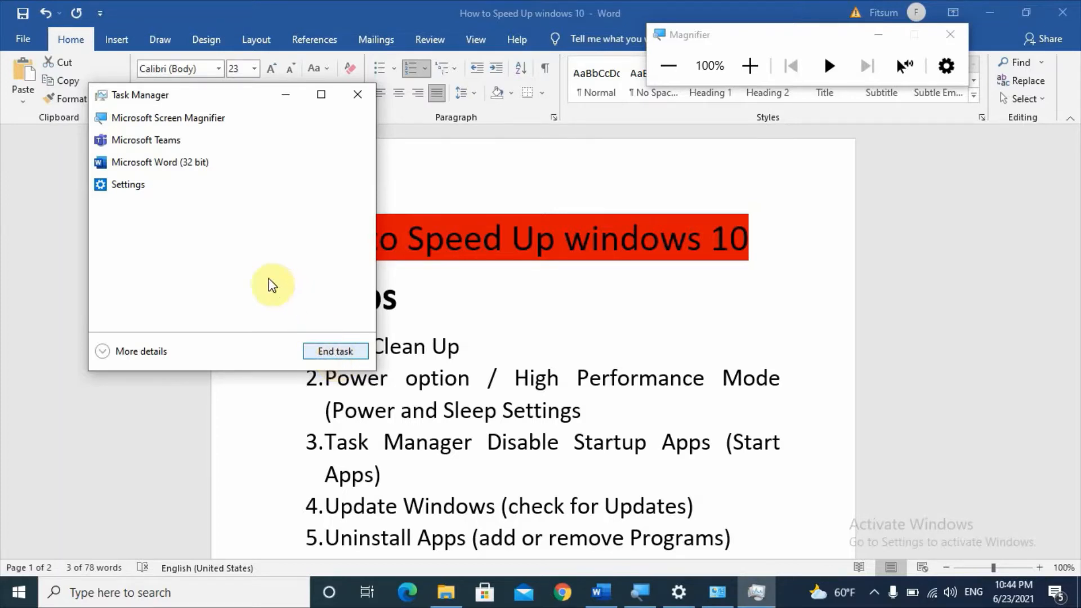
- Expand Task Manager to full details, maximize it, and examine the running apps and background processes
{"action": "left_click", "coordinate": [137, 352]}
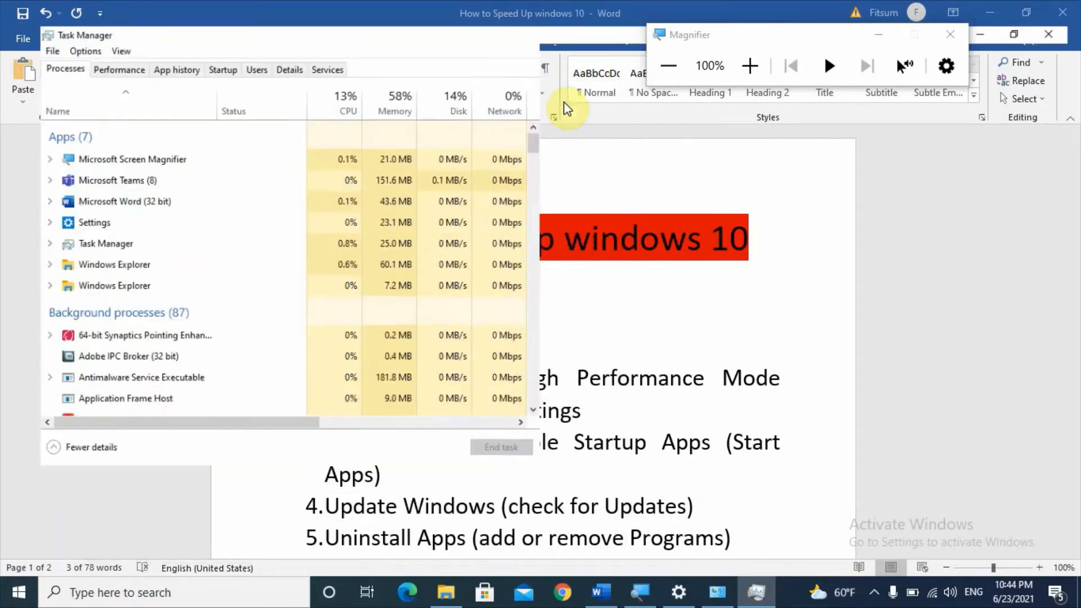
{"action": "left_click", "coordinate": [560, 97]}
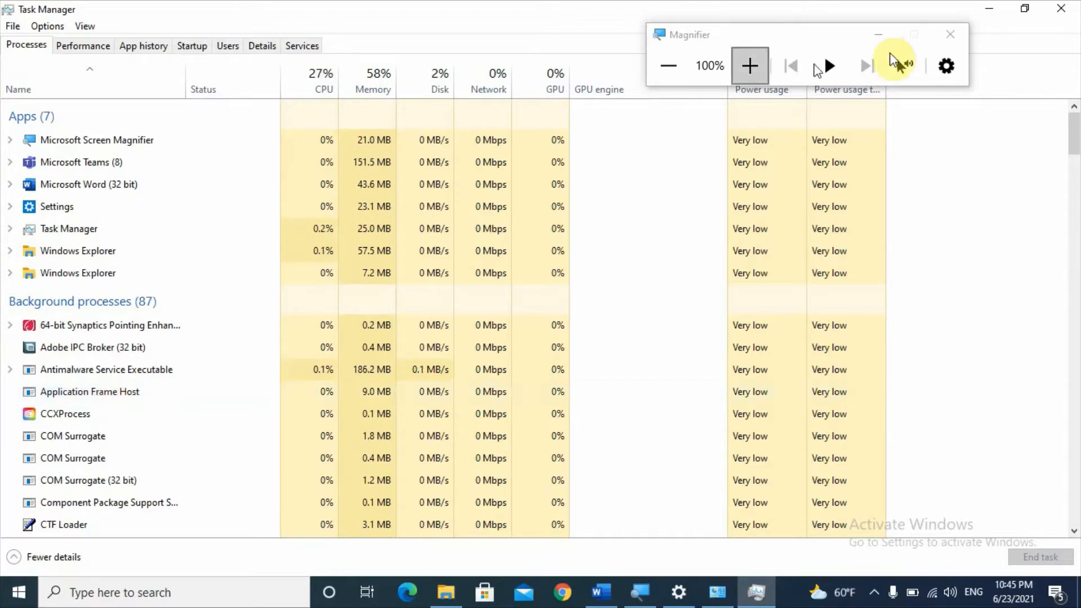
{"action": "scroll", "coordinate": [1076, 138], "scroll_direction": "down", "scroll_amount": 6}
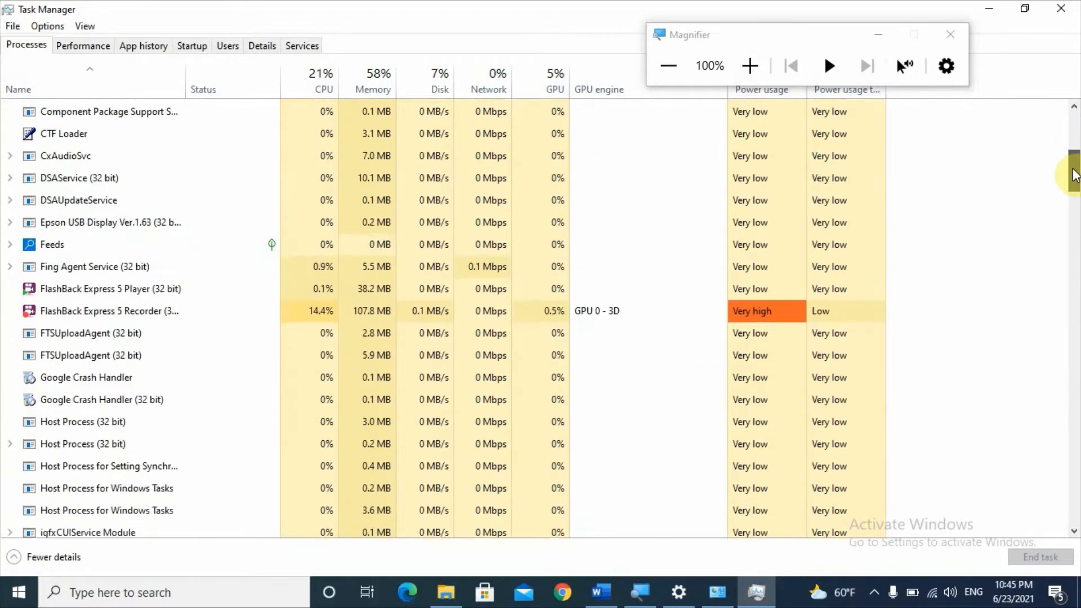
{"action": "scroll", "coordinate": [1071, 164], "scroll_direction": "up", "scroll_amount": 6}
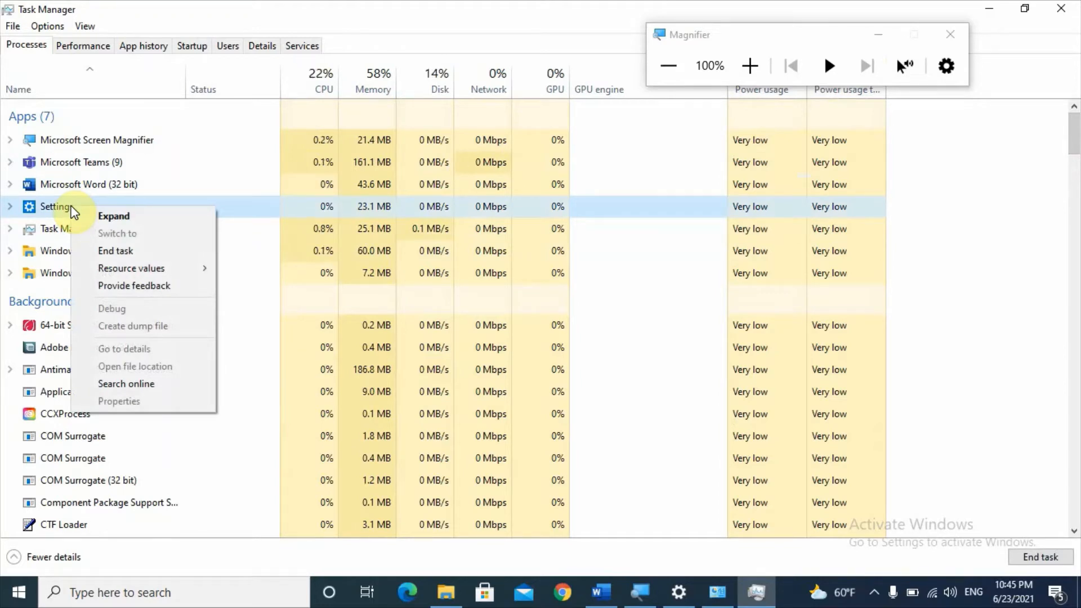
{"action": "left_click", "coordinate": [244, 183]}
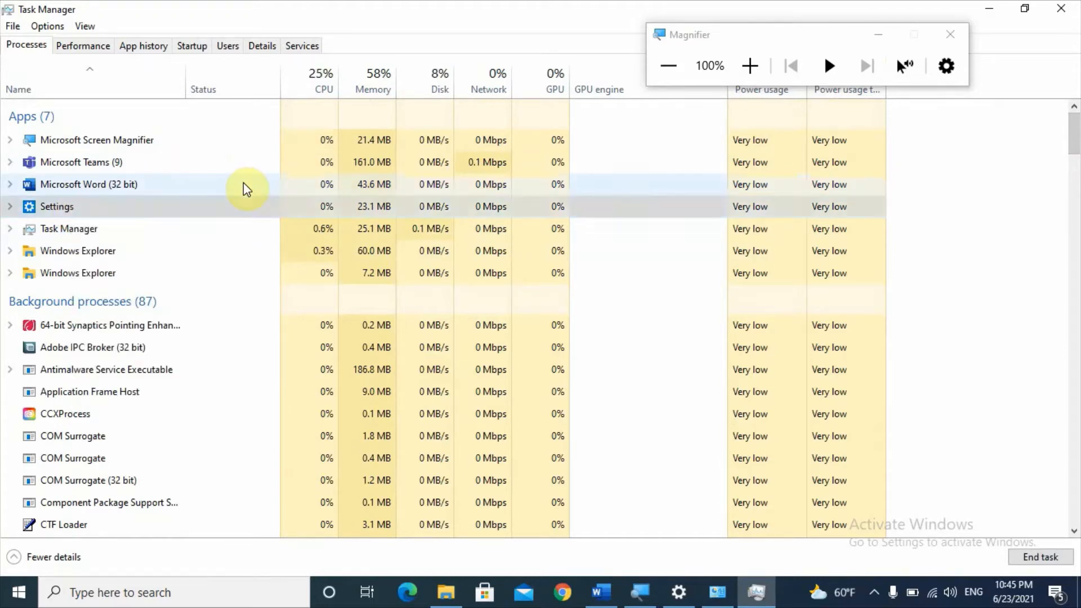
{"action": "left_click", "coordinate": [244, 182]}
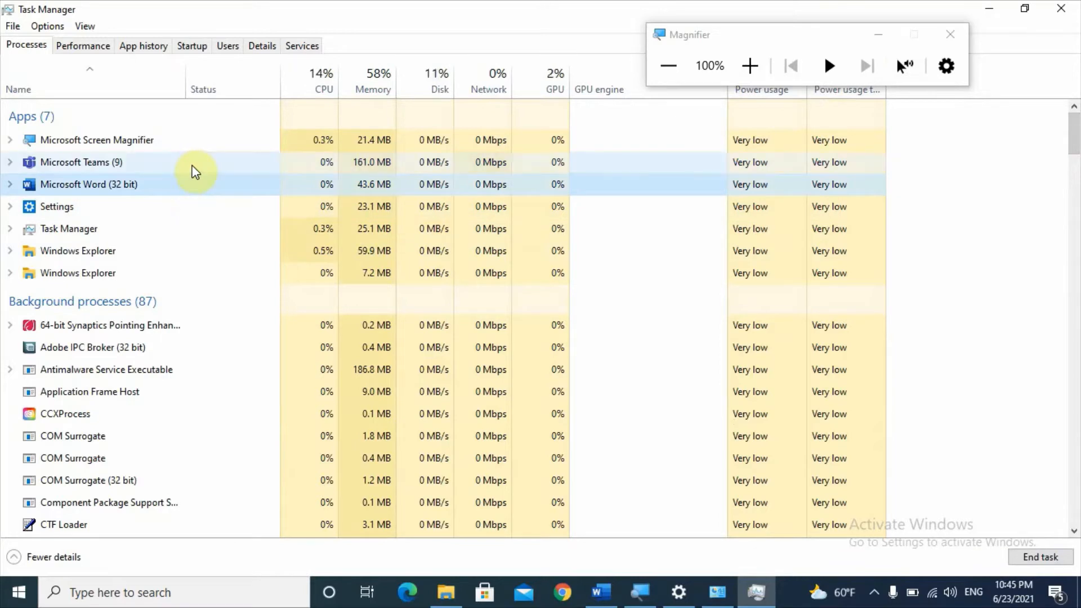
{"action": "left_click", "coordinate": [133, 254]}
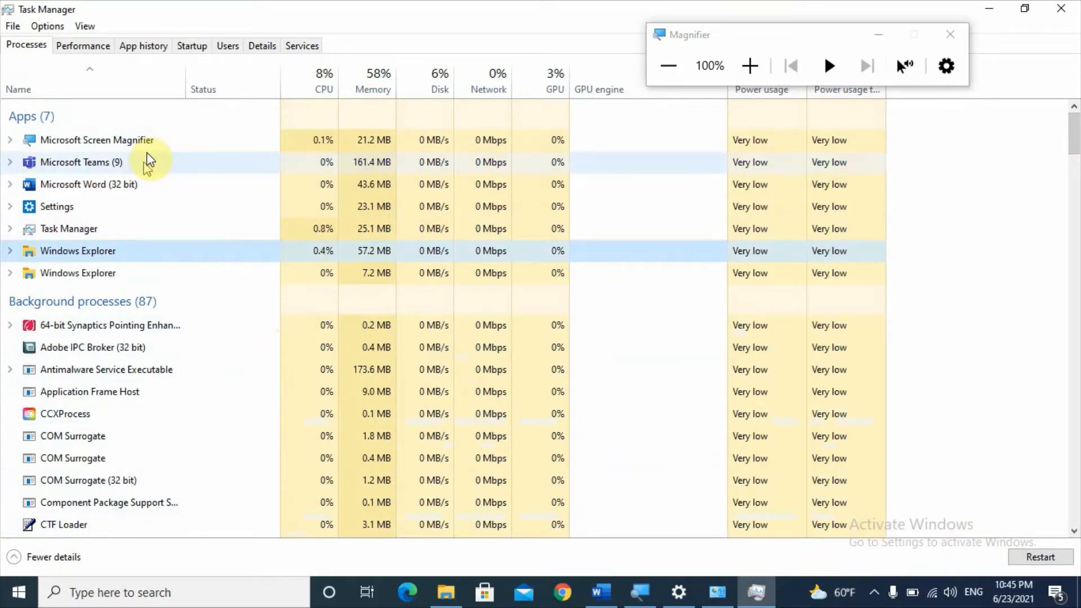
- Disable Fing in Task Manager's list of startup apps
{"action": "left_click", "coordinate": [192, 48]}
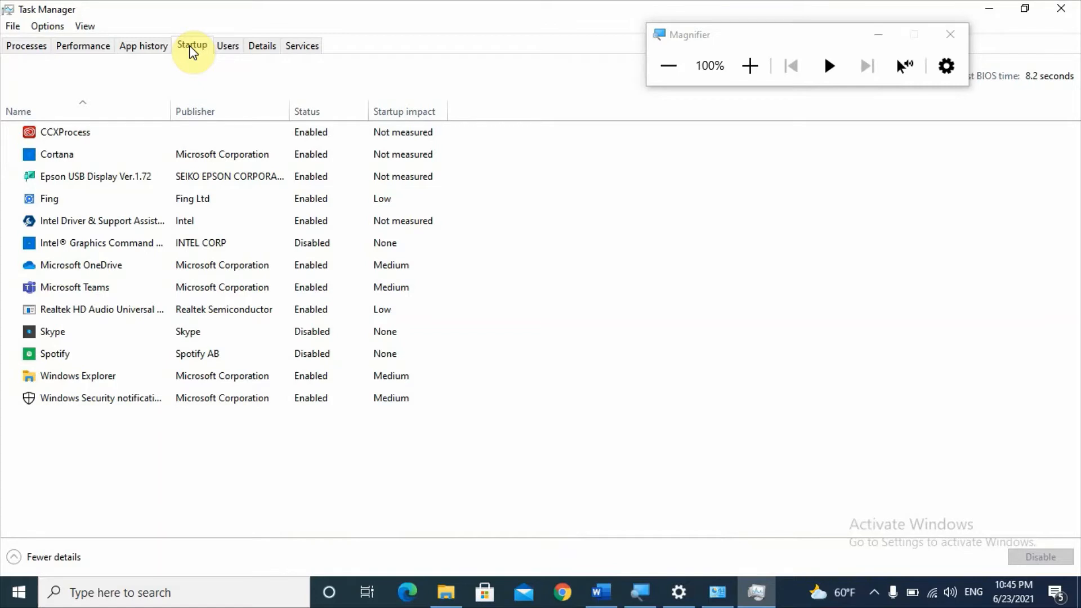
{"action": "left_click", "coordinate": [62, 197]}
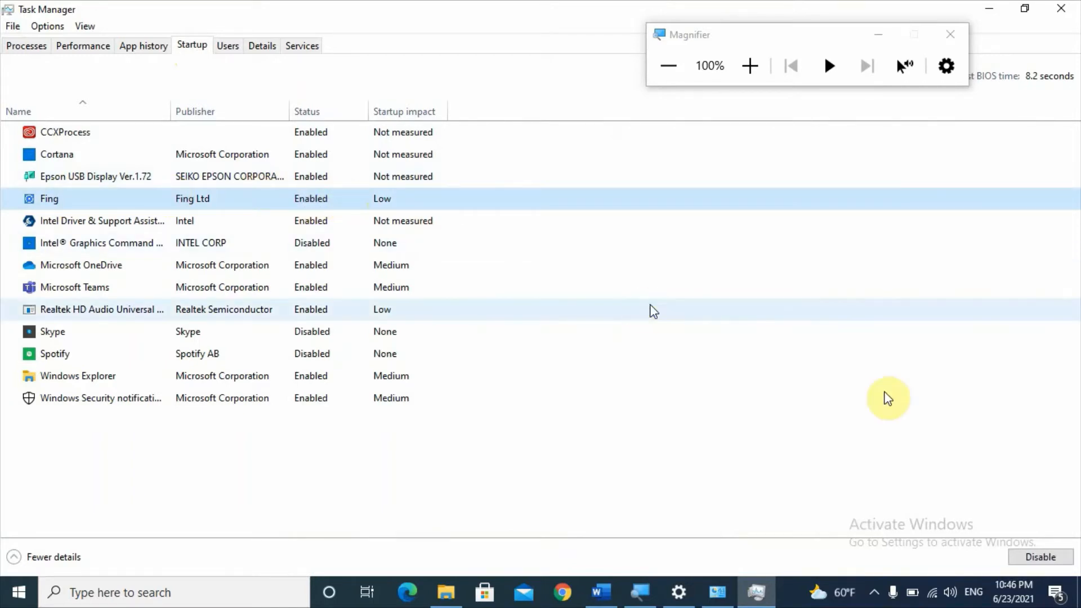
{"action": "left_click", "coordinate": [1058, 556]}
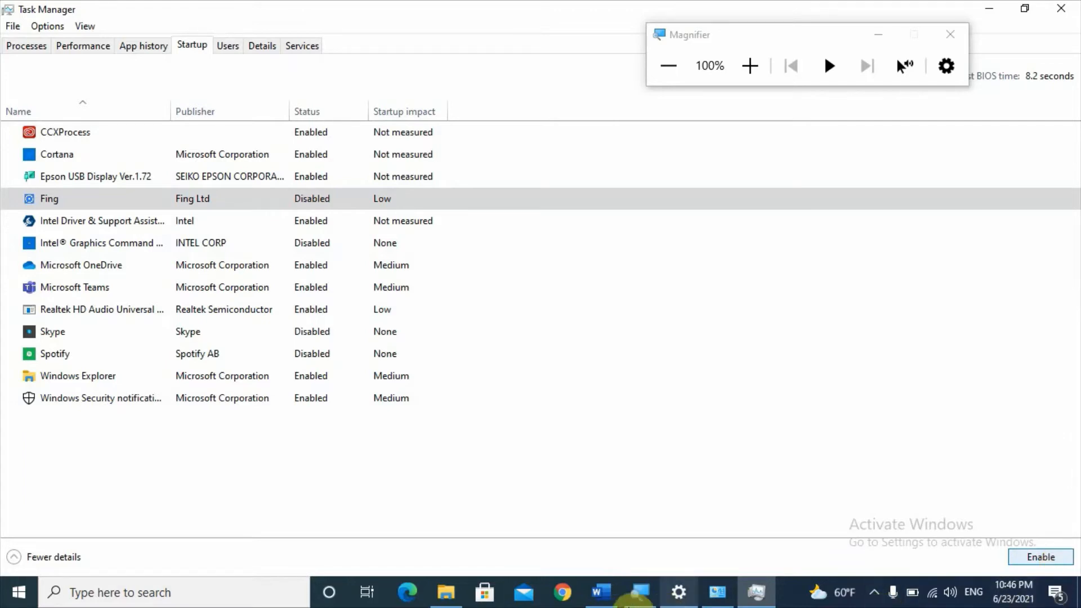
- Switch to the Word tips document, search Windows for "update" and open the Check for updates settings
{"action": "left_click", "coordinate": [598, 594]}
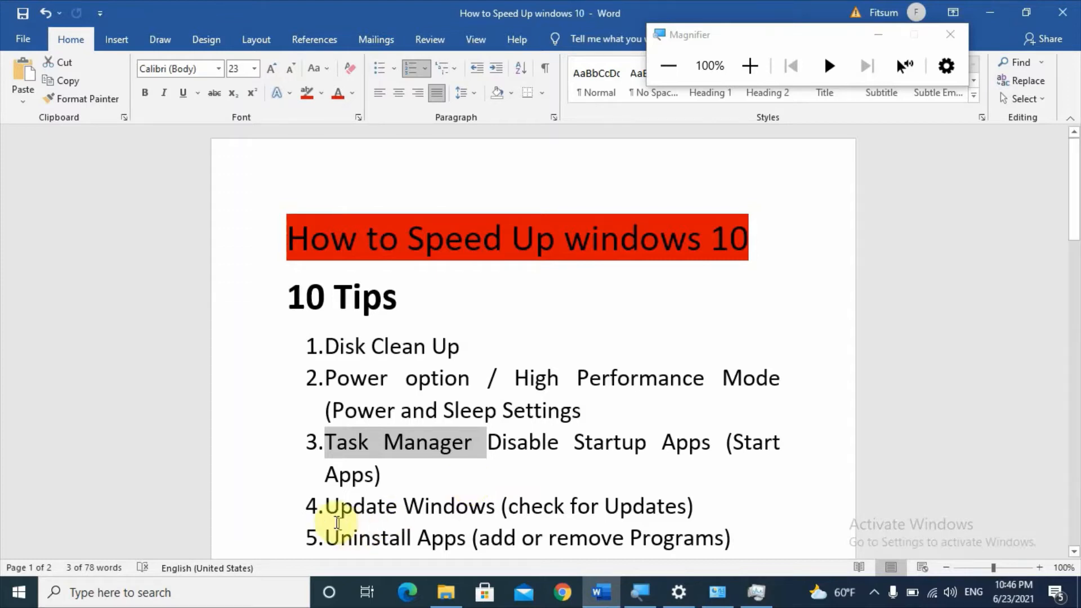
{"action": "left_click", "coordinate": [129, 592]}
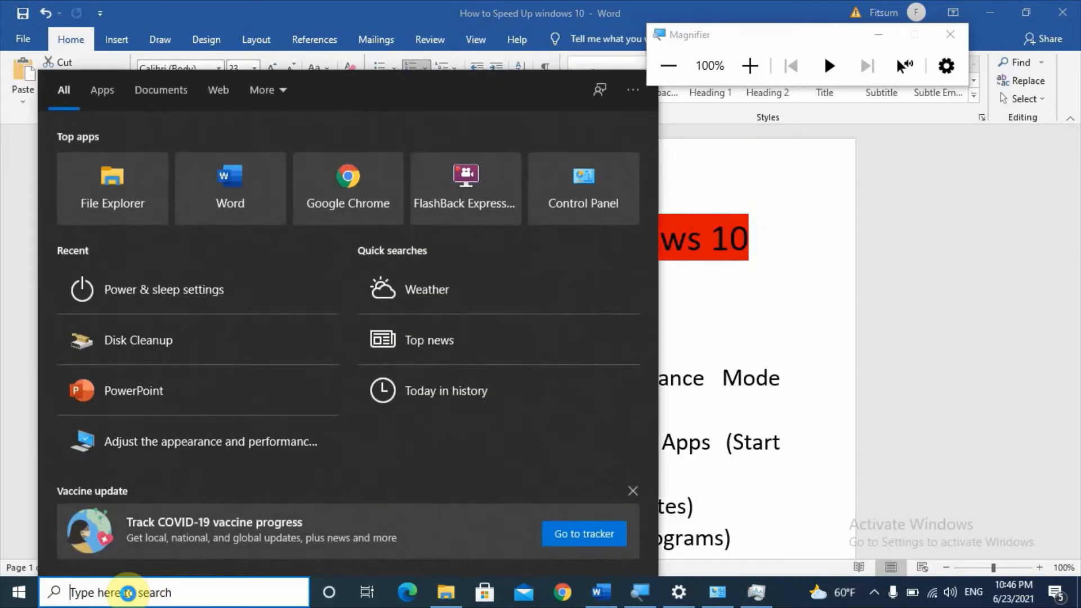
{"action": "type", "text": "update"}
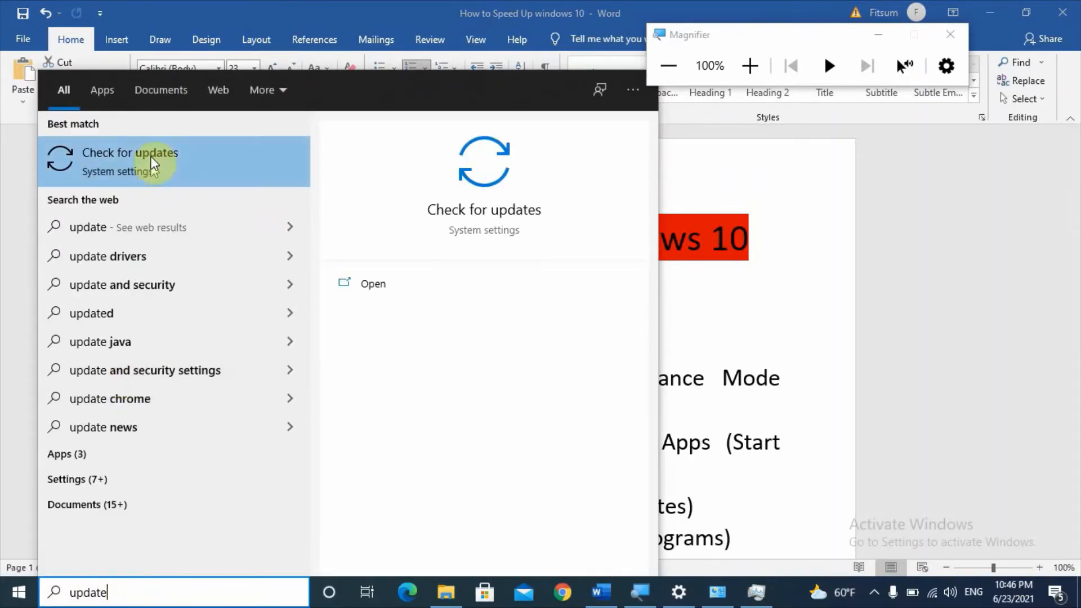
{"action": "key", "text": "super+plus"}
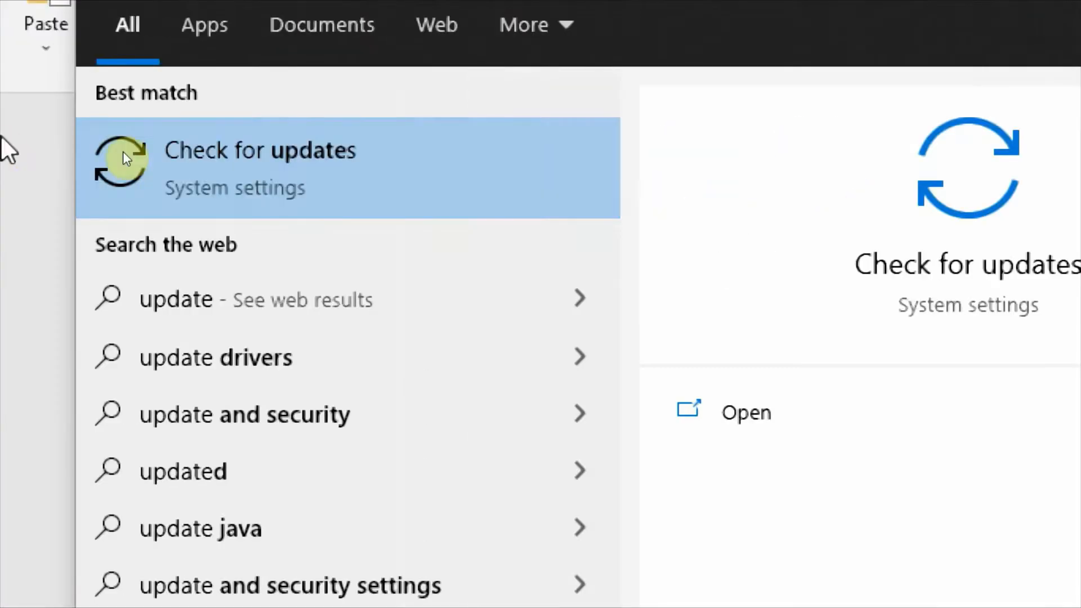
{"action": "left_click", "coordinate": [277, 156]}
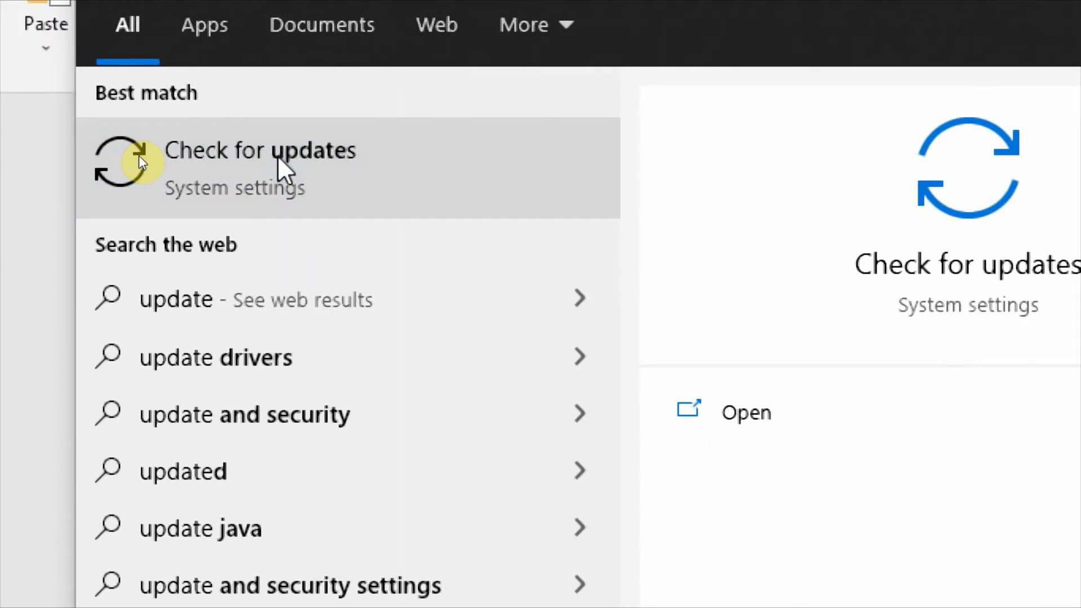
{"action": "key", "text": "super+minus"}
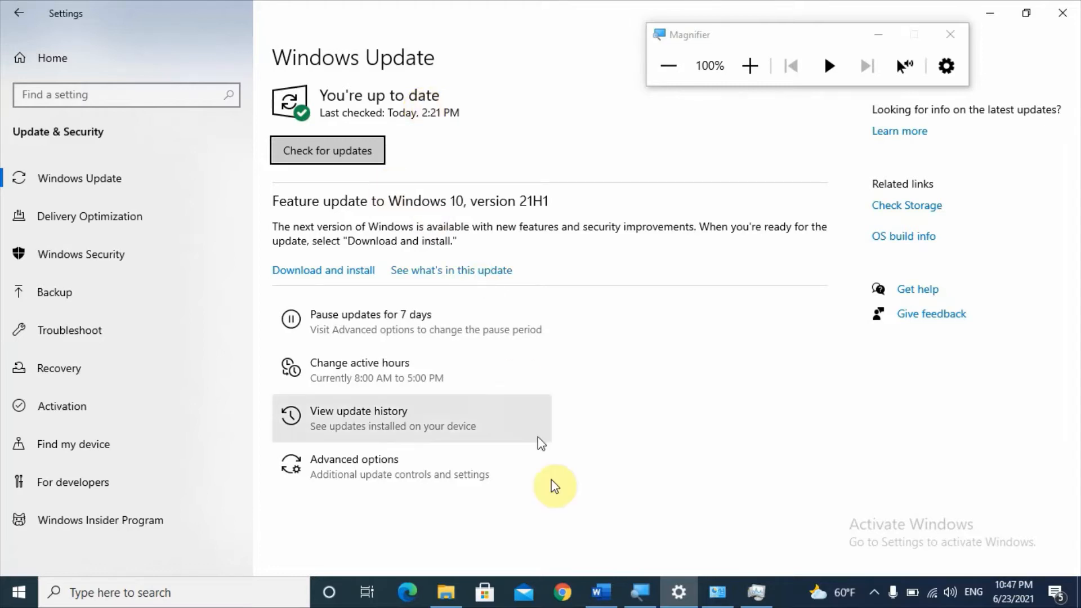
- Return to the Word tips document, search Windows for "add or remove" and open Add or remove programs
{"action": "left_click", "coordinate": [602, 592]}
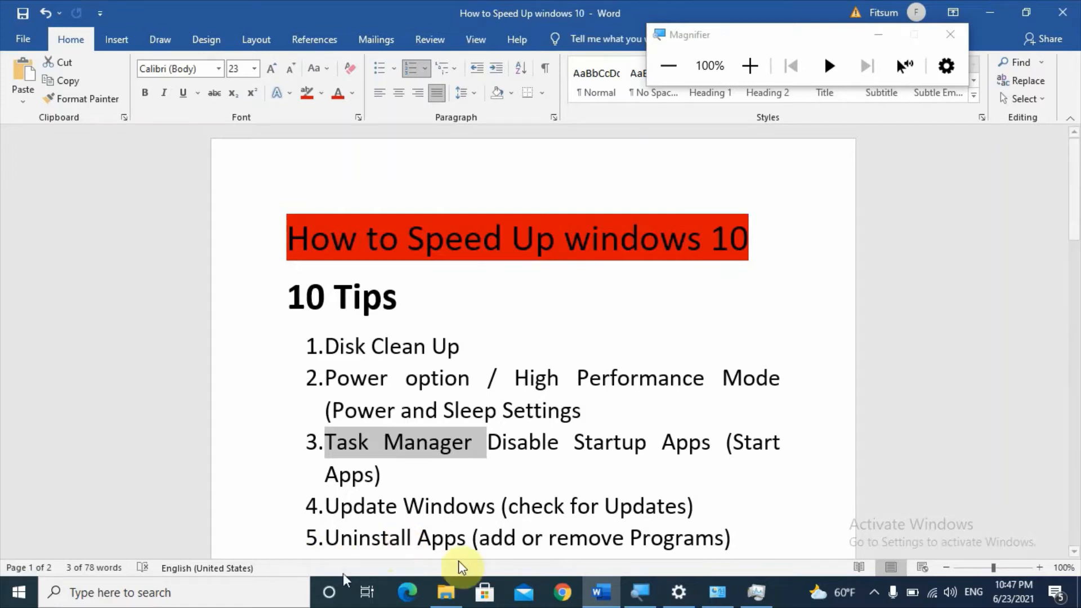
{"action": "left_click", "coordinate": [237, 591]}
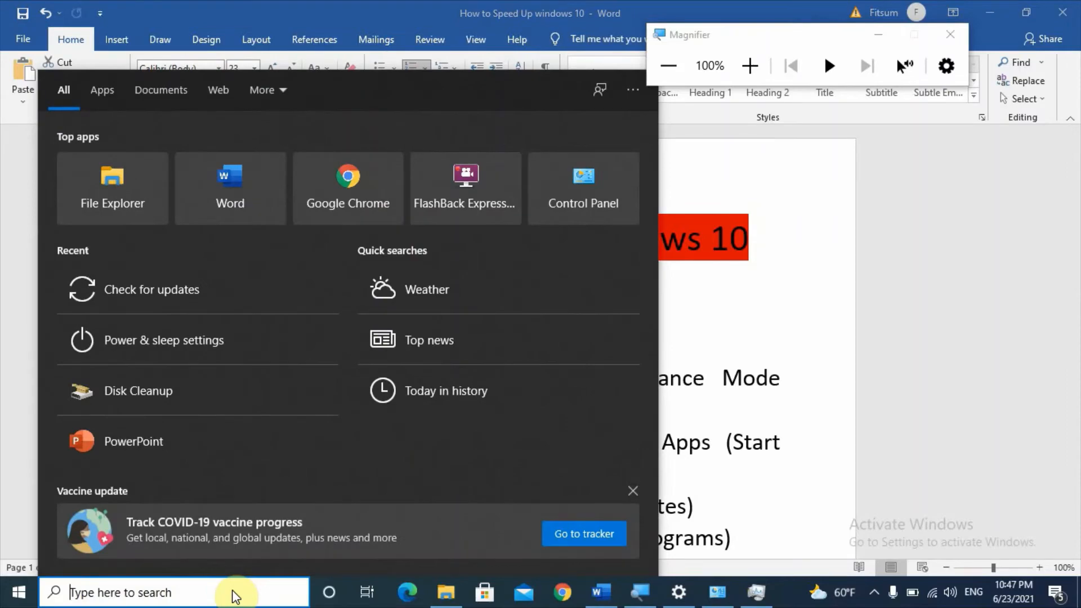
{"action": "key", "text": "super+plus"}
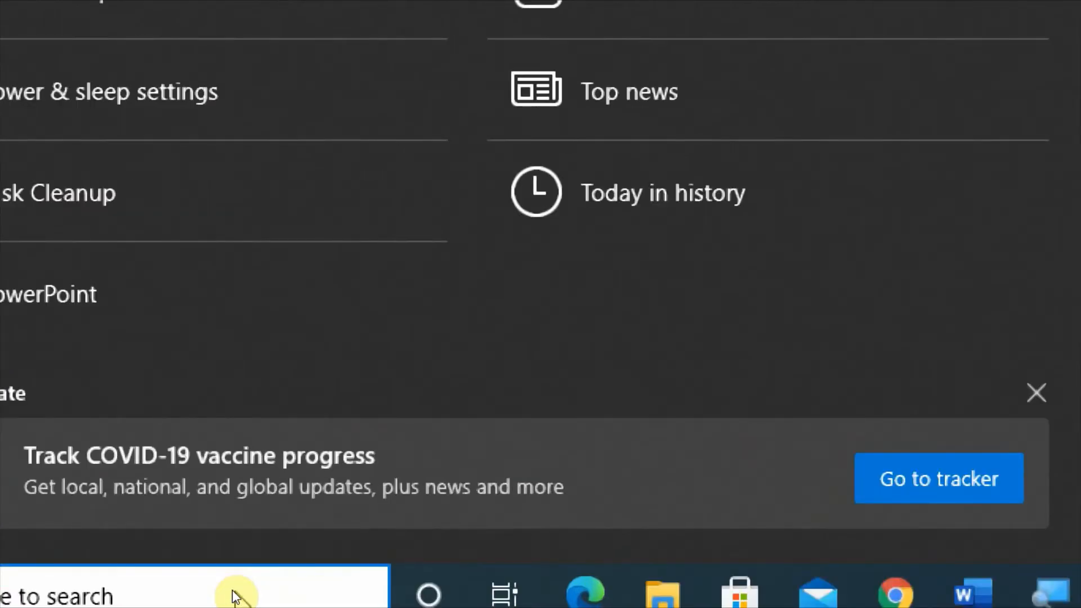
{"action": "type", "text": "add "}
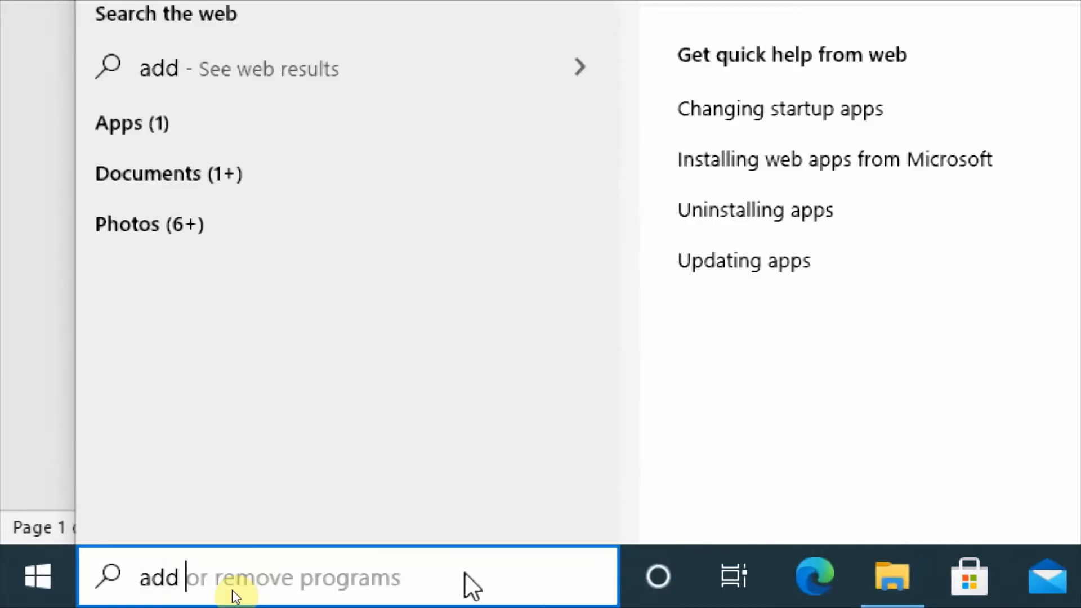
{"action": "type", "text": "or "}
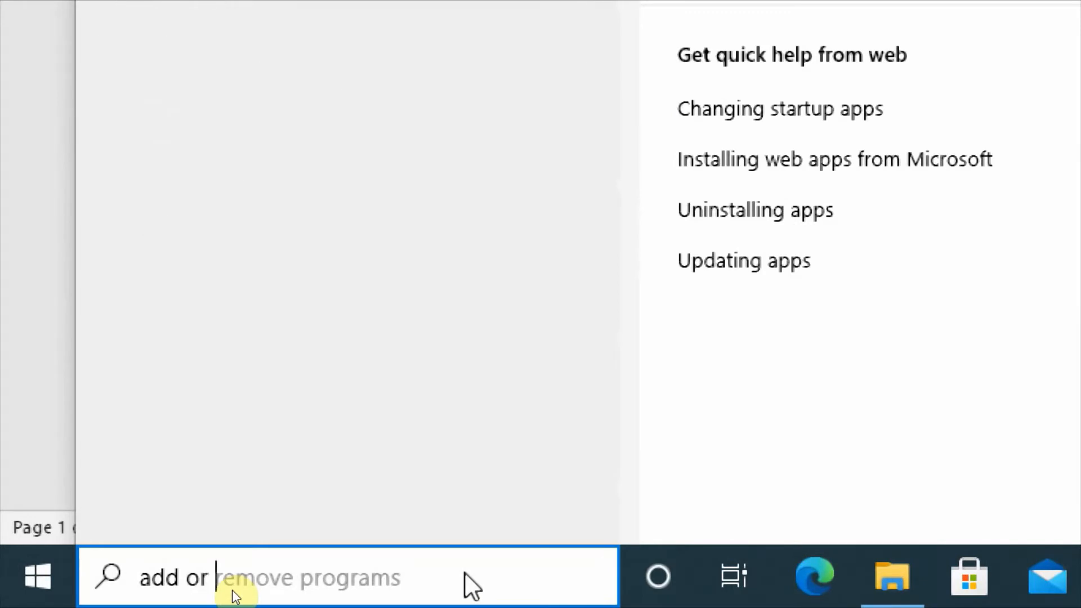
{"action": "type", "text": "remove"}
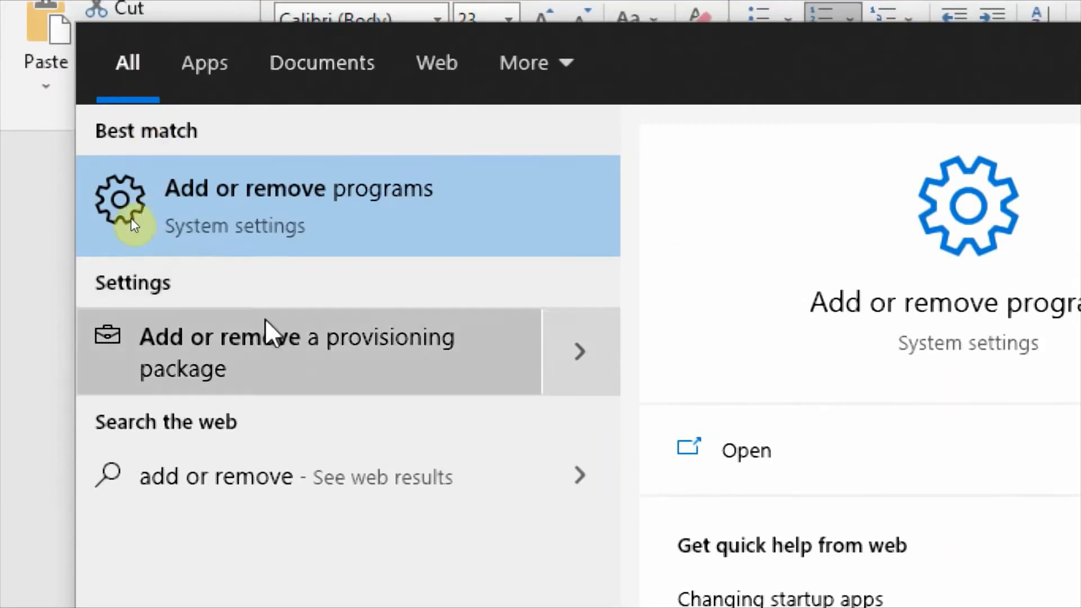
{"action": "left_click", "coordinate": [119, 169]}
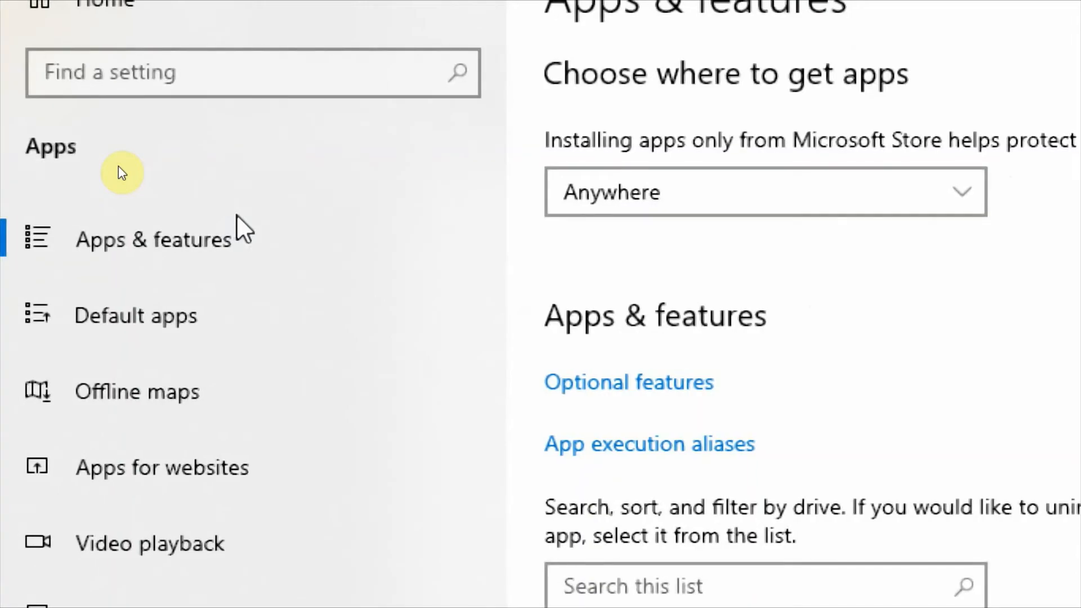
- Look through the installed apps under Apps & features and select the 3D Viewer entry
{"action": "key", "text": "super+minus"}
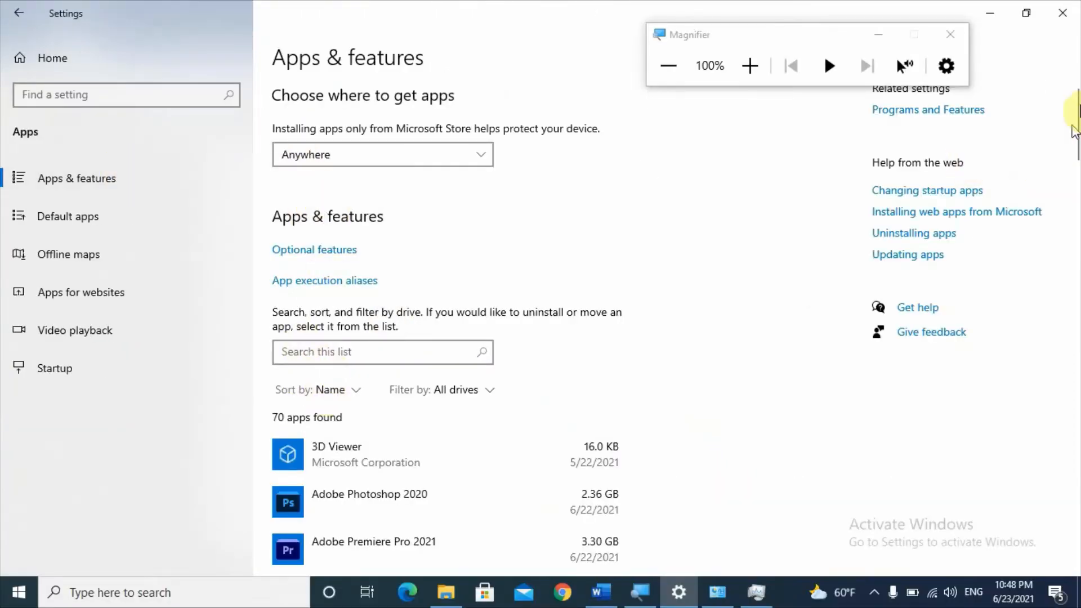
{"action": "scroll", "coordinate": [1078, 111], "scroll_direction": "down", "scroll_amount": 3}
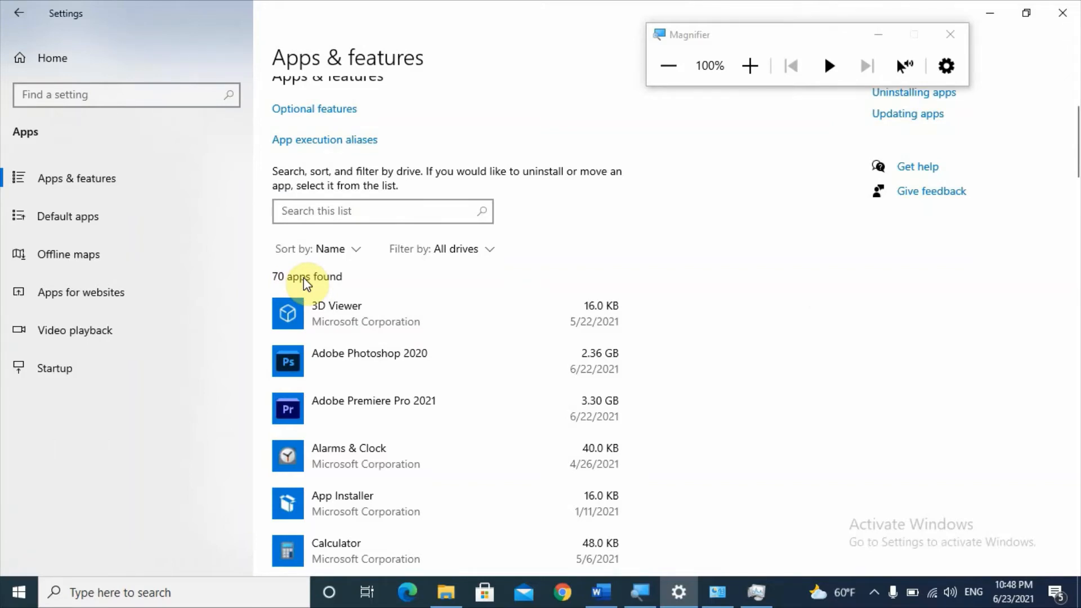
{"action": "left_click", "coordinate": [487, 327]}
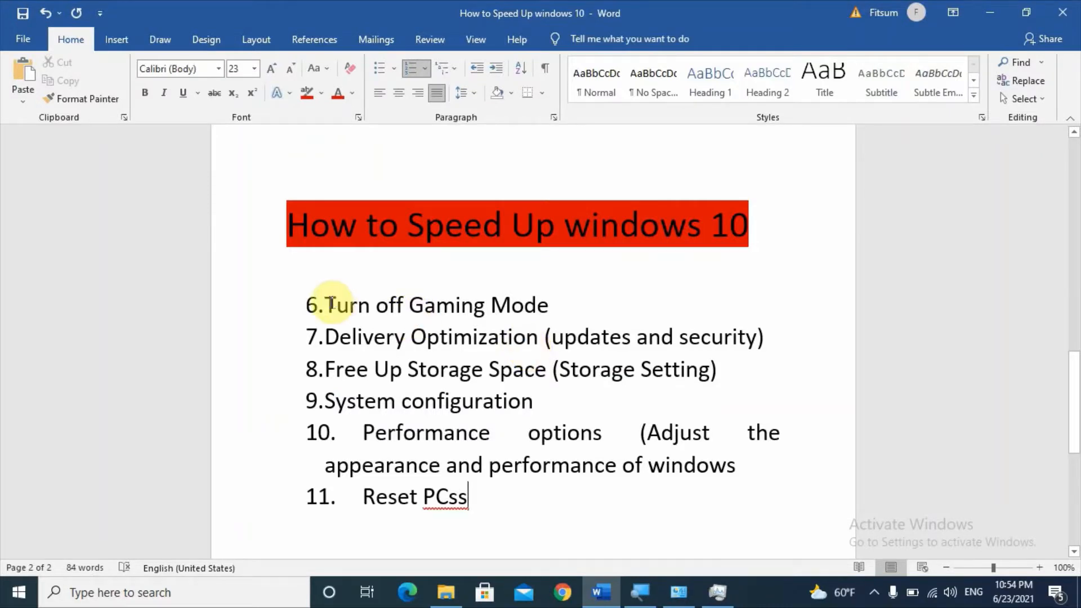
- Select the "Turn off Gaming Mode" tip, find the Game Mode settings by searching Windows for "gaming", and turn Game Mode off
{"action": "left_click_drag", "start_coordinate": [323, 304], "coordinate": [532, 302]}
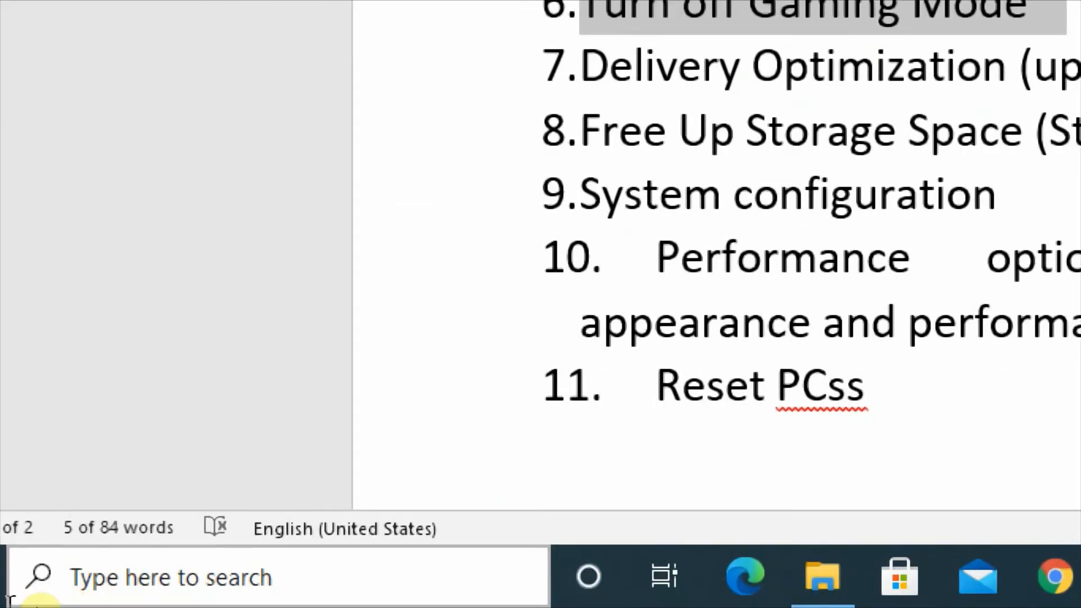
{"action": "left_click", "coordinate": [93, 596]}
{"action": "type", "text": "gaming"}
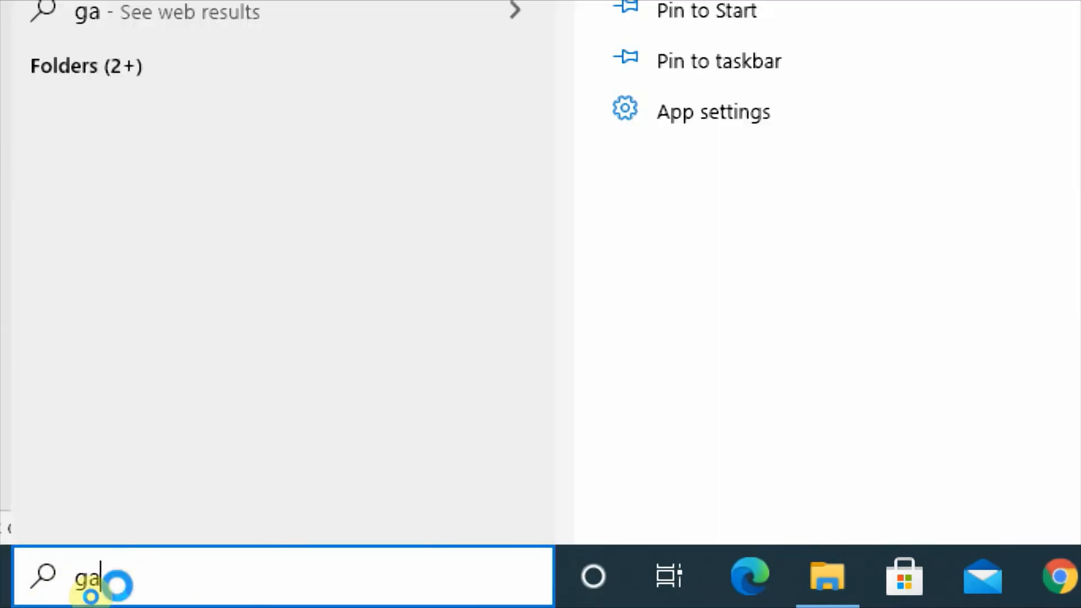
{"action": "type", "text": " mode"}
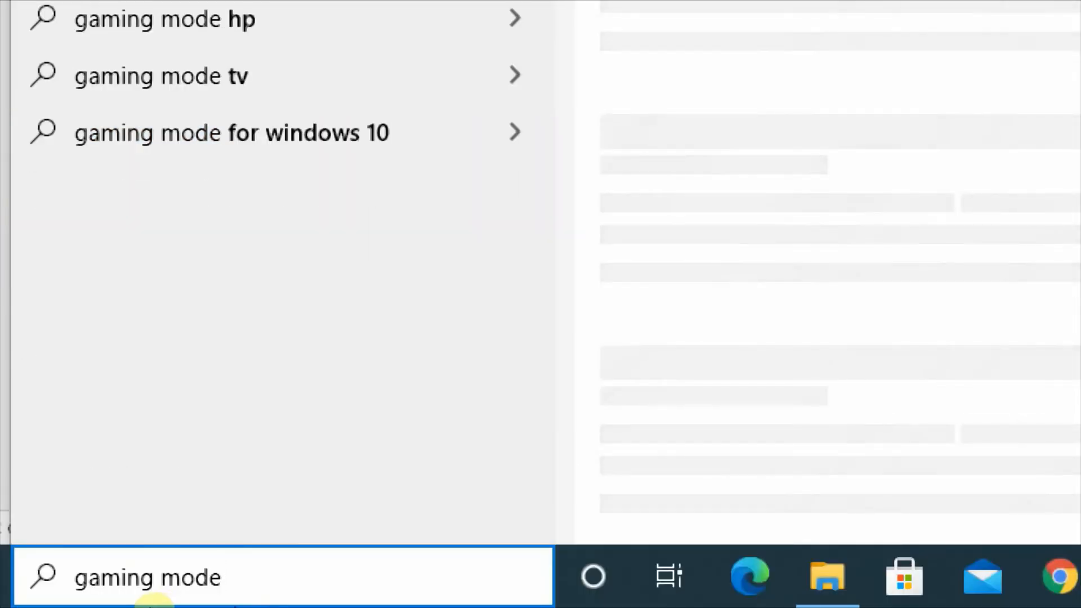
{"action": "key", "text": "BackSpace"}
{"action": "key", "text": "BackSpace"}
{"action": "key", "text": "BackSpace"}
{"action": "key", "text": "BackSpace"}
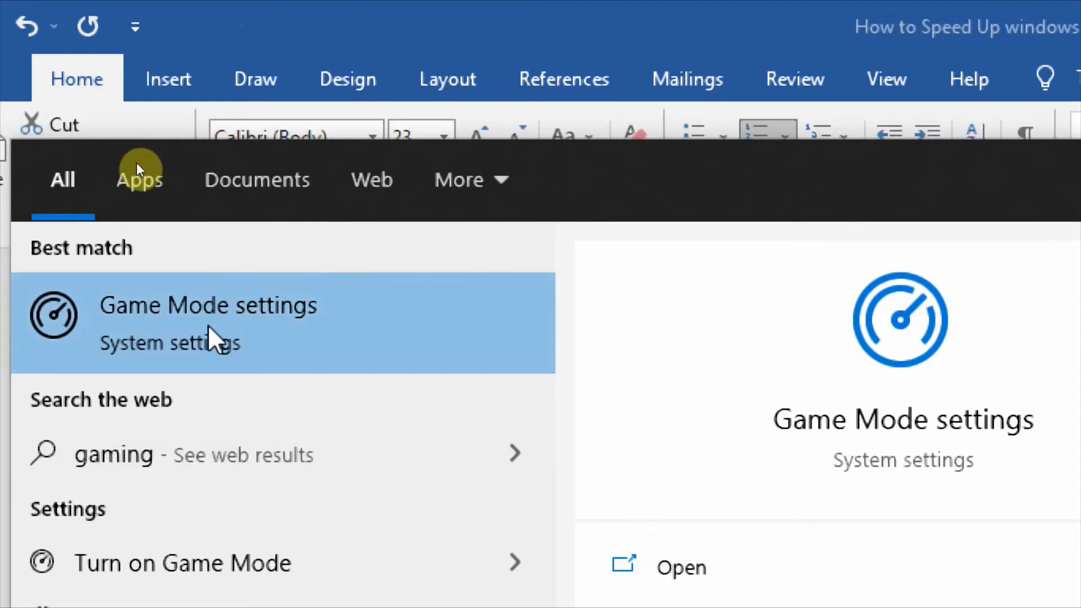
{"action": "left_click", "coordinate": [210, 329]}
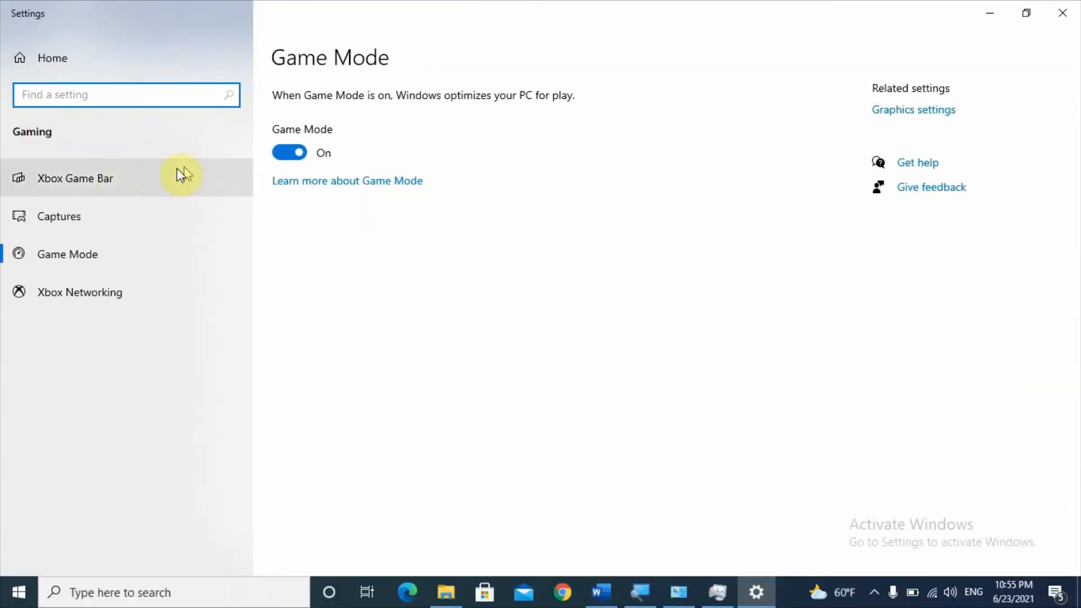
{"action": "left_click", "coordinate": [298, 154]}
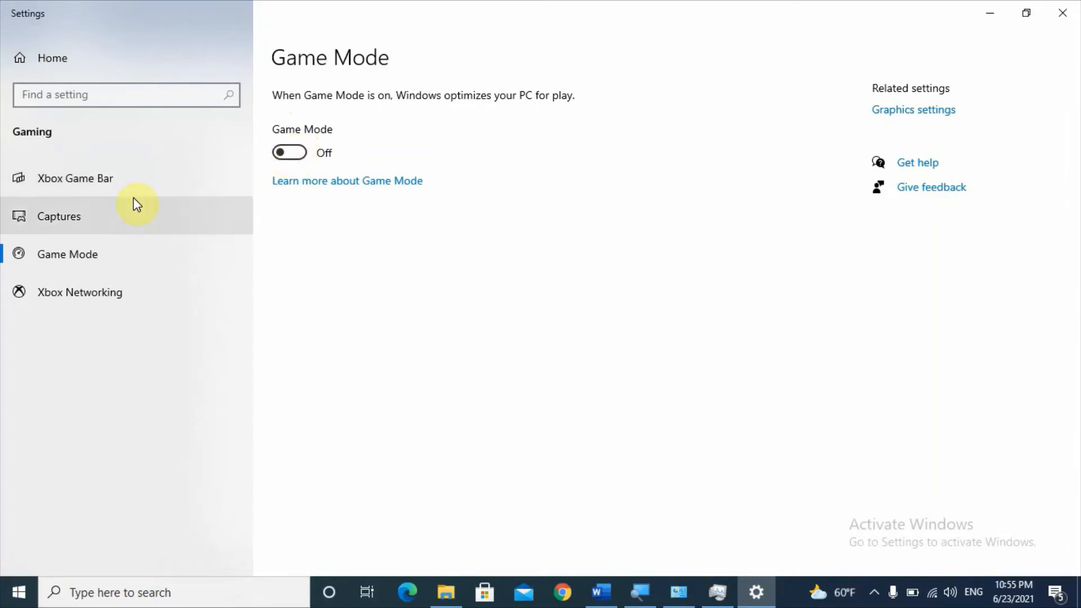
- Turn off Xbox Game Bar in the Gaming settings and look through its keyboard shortcuts
{"action": "left_click", "coordinate": [124, 185]}
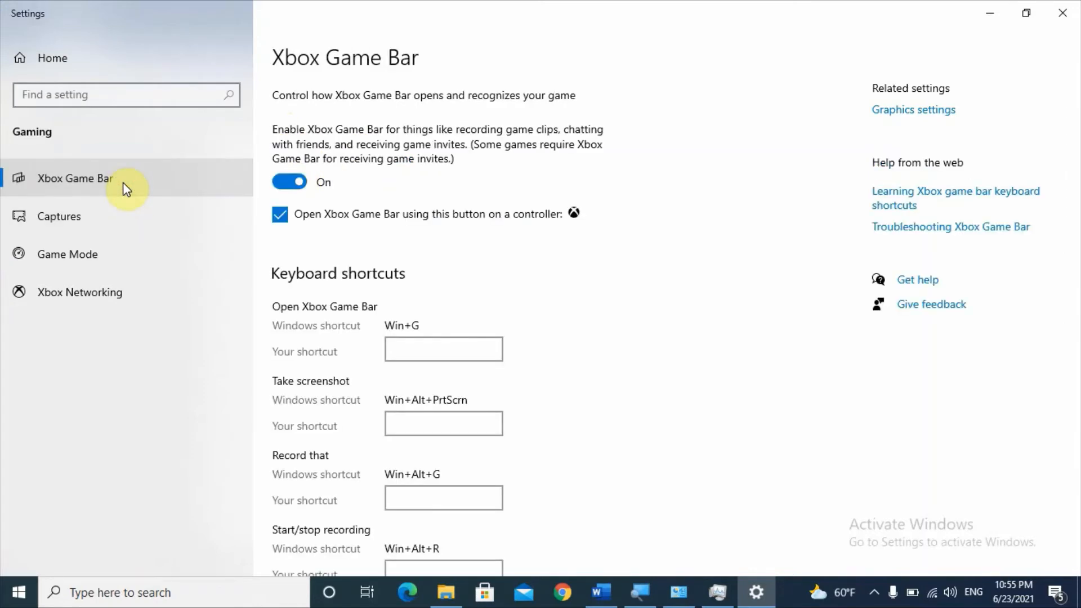
{"action": "left_click", "coordinate": [302, 181]}
{"action": "left_click_drag", "start_coordinate": [1076, 146], "coordinate": [1076, 248]}
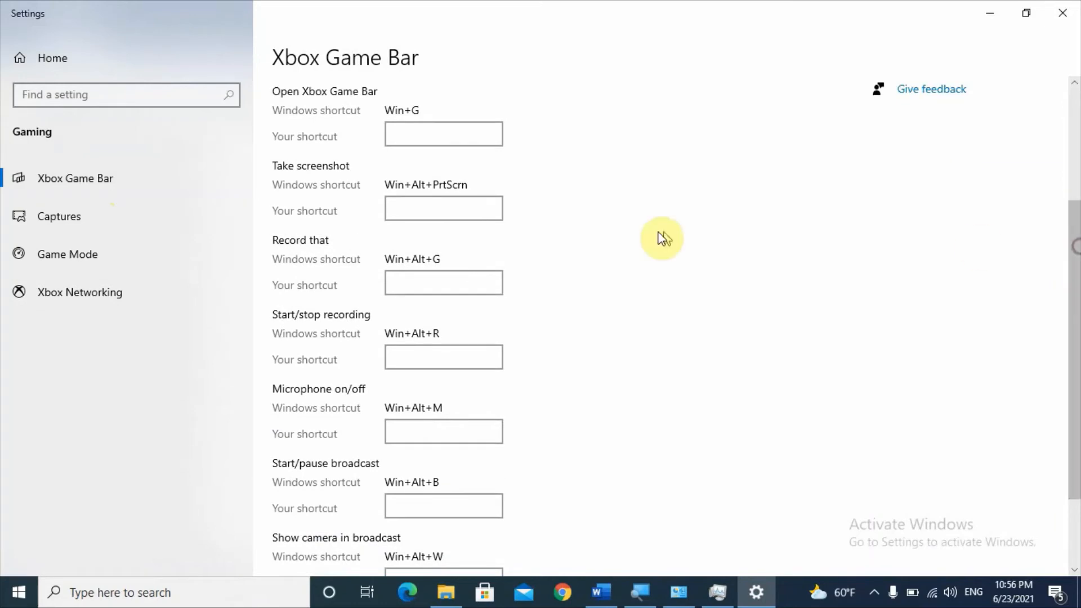
- Turn off audio recording for games in the Captures settings
{"action": "left_click", "coordinate": [67, 218]}
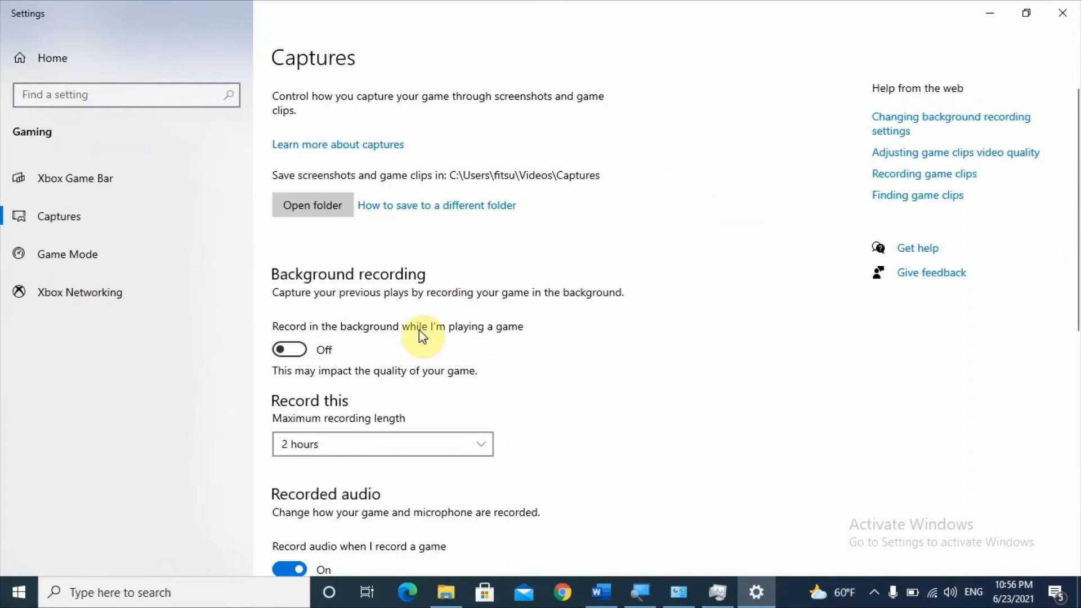
{"action": "scroll", "coordinate": [876, 231], "scroll_direction": "down", "scroll_amount": 3}
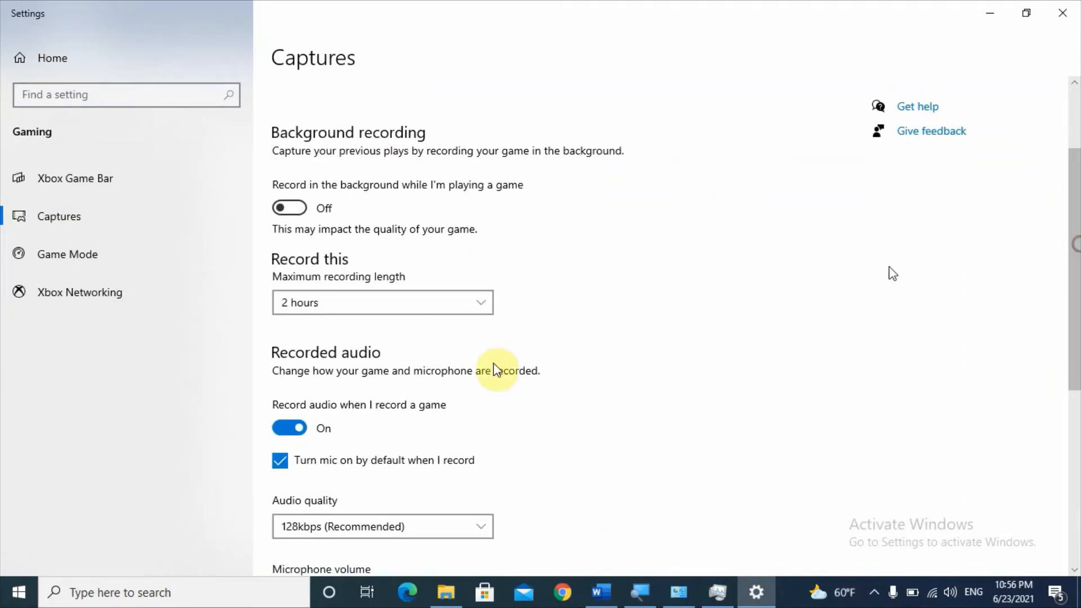
{"action": "left_click", "coordinate": [280, 427]}
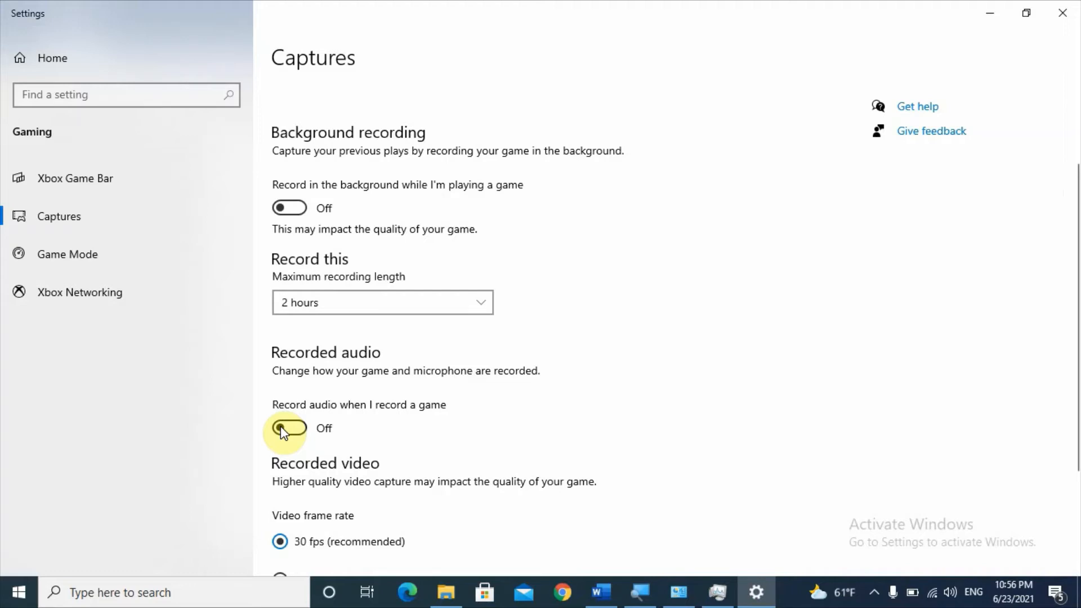
- Switch to the Word tips document, select the "Delivery Optimization" tip, and open the Windows Settings home page
{"action": "left_click", "coordinate": [600, 596]}
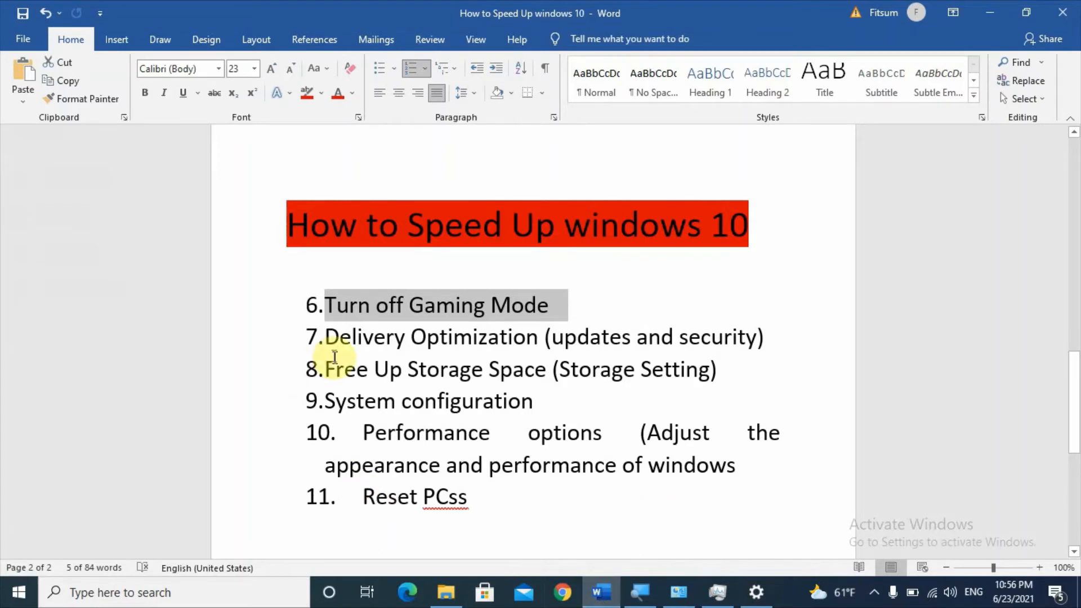
{"action": "left_click_drag", "start_coordinate": [329, 341], "coordinate": [519, 342]}
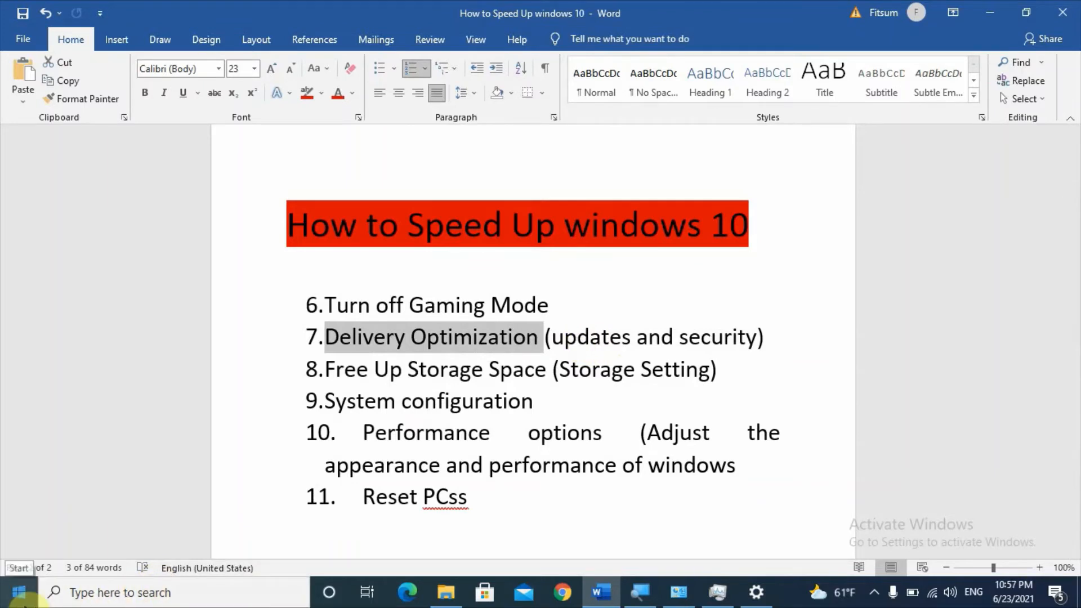
{"action": "right_click", "coordinate": [15, 597]}
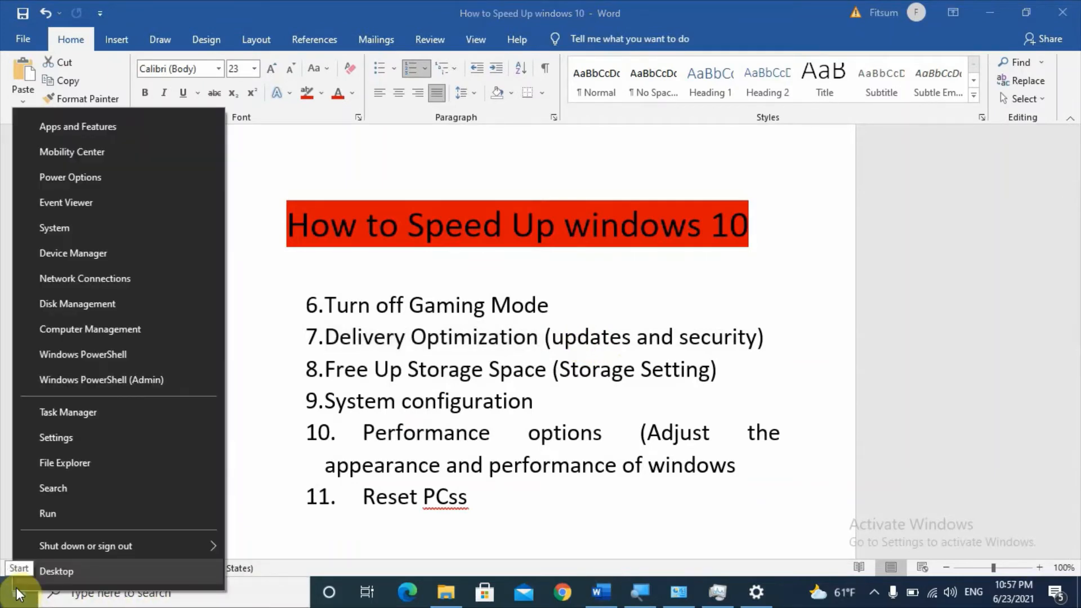
{"action": "left_click", "coordinate": [52, 441]}
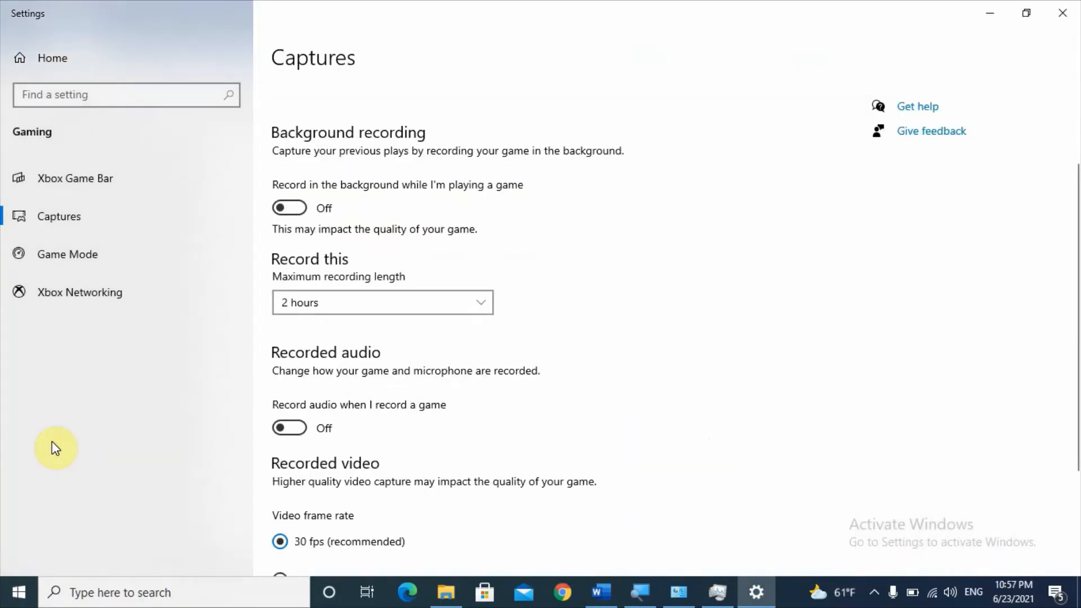
{"action": "left_click", "coordinate": [33, 56]}
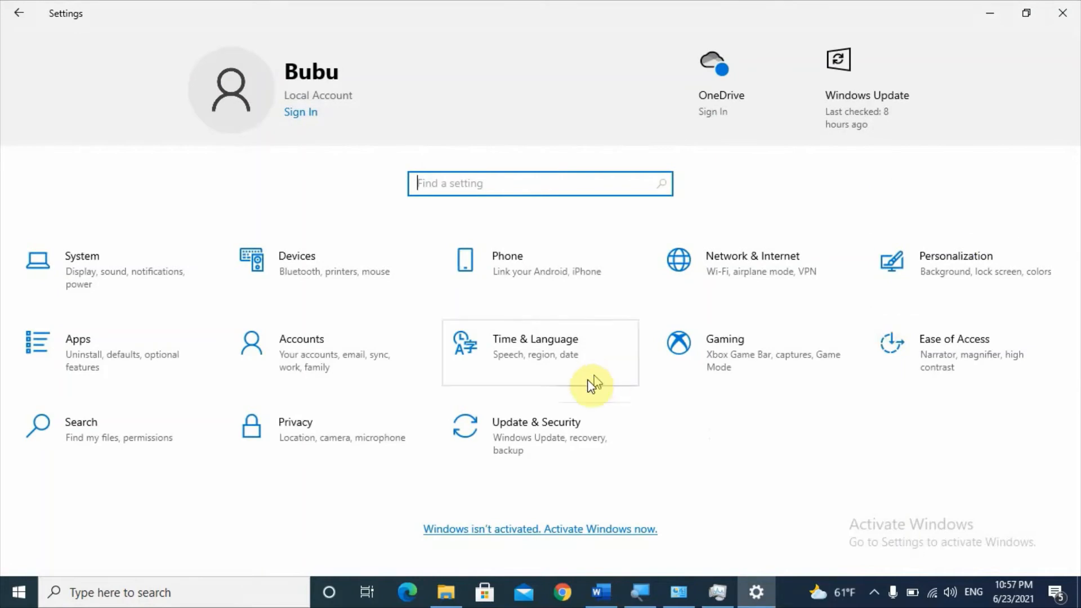
- Turn off downloads from other PCs in the Delivery Optimization settings under Update & Security
{"action": "left_click", "coordinate": [534, 426]}
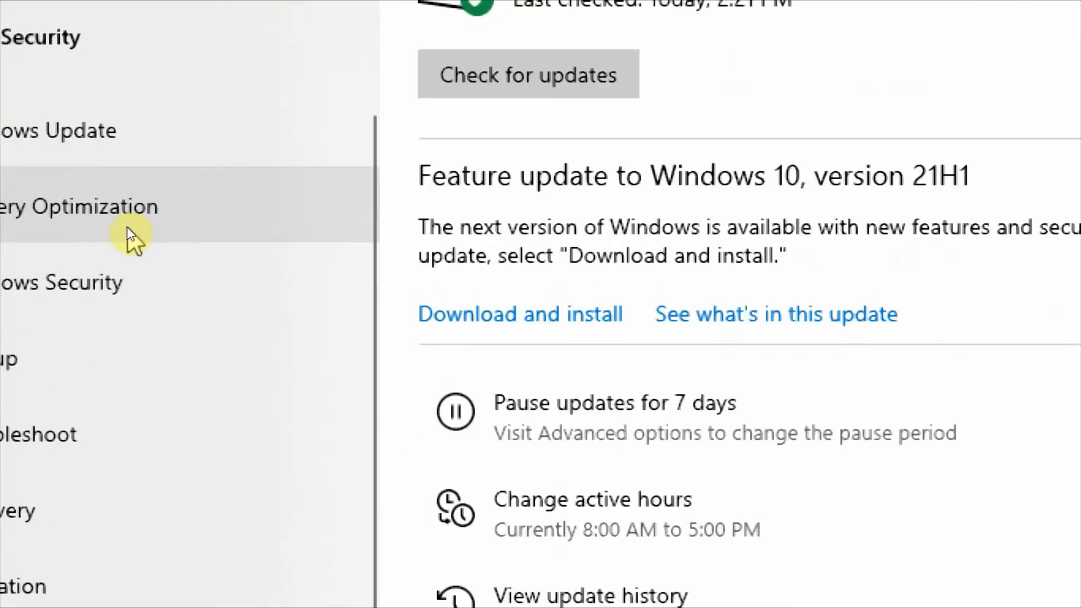
{"action": "left_click", "coordinate": [229, 200]}
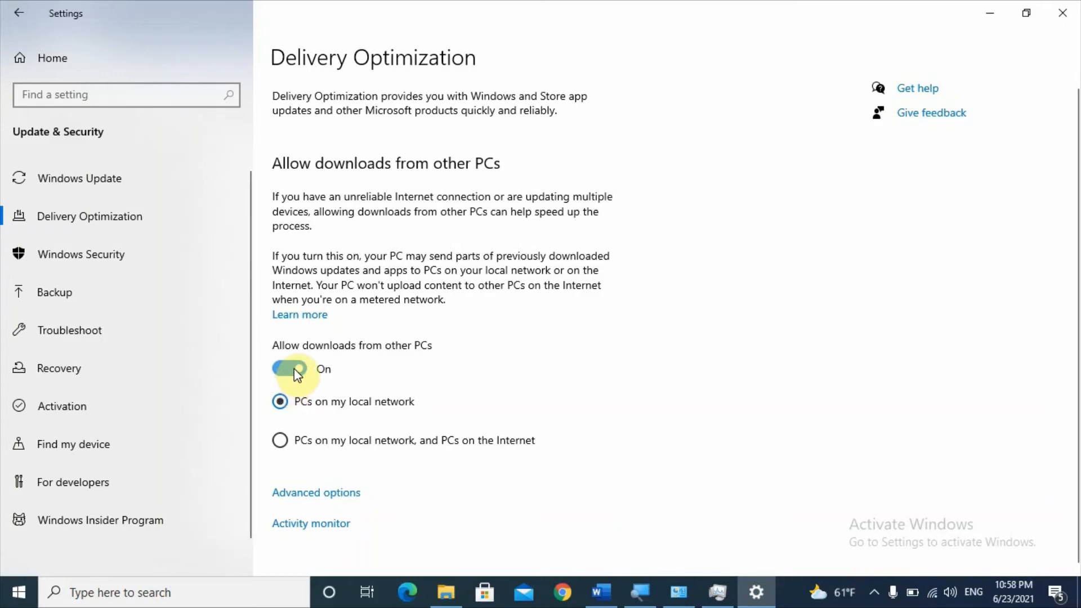
{"action": "left_click", "coordinate": [294, 370]}
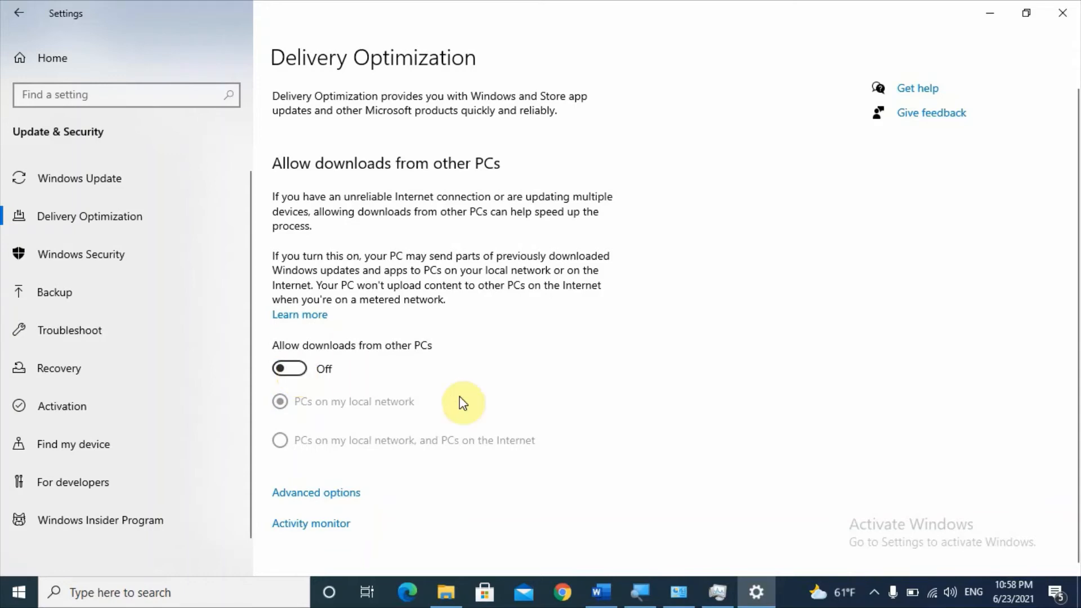
- Switch to Word, select the "Free Up Storage Space" tip, and open Storage settings by searching Windows for "storage settings"
{"action": "left_click", "coordinate": [601, 592]}
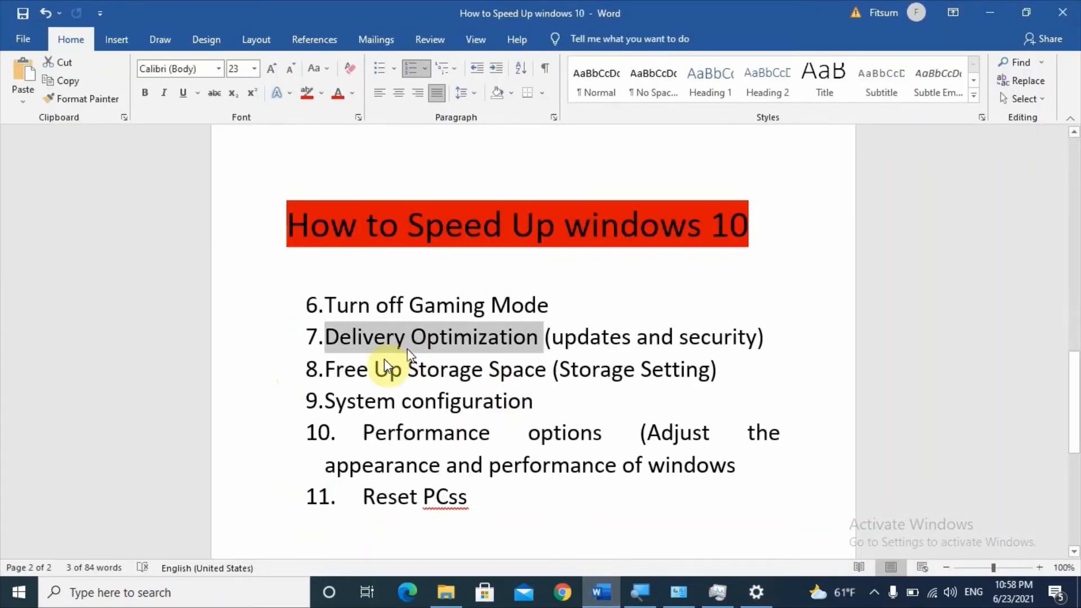
{"action": "left_click_drag", "start_coordinate": [326, 369], "coordinate": [513, 382]}
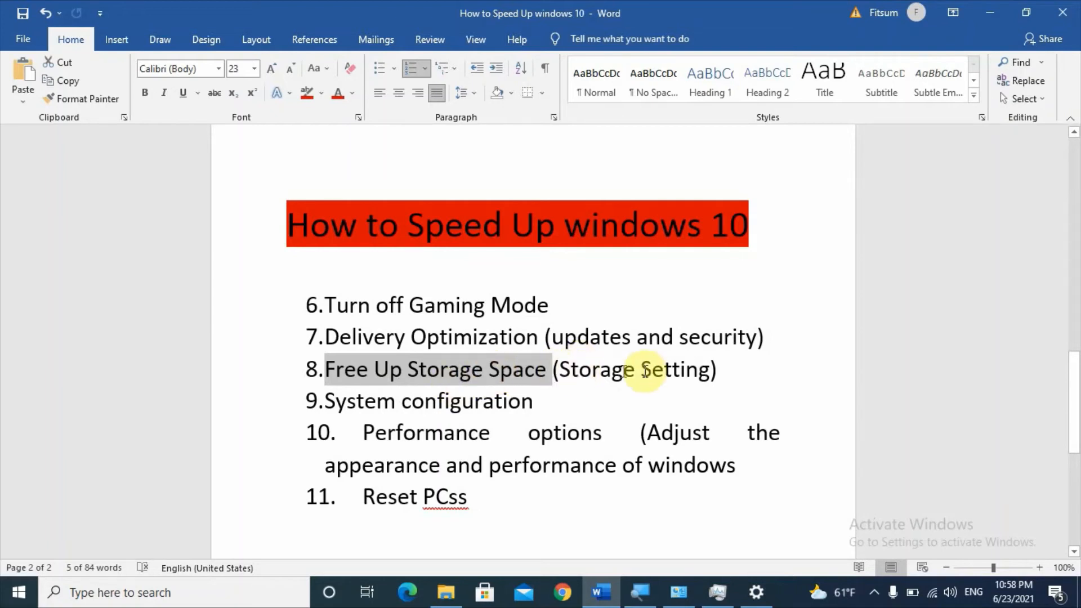
{"action": "left_click", "coordinate": [99, 591]}
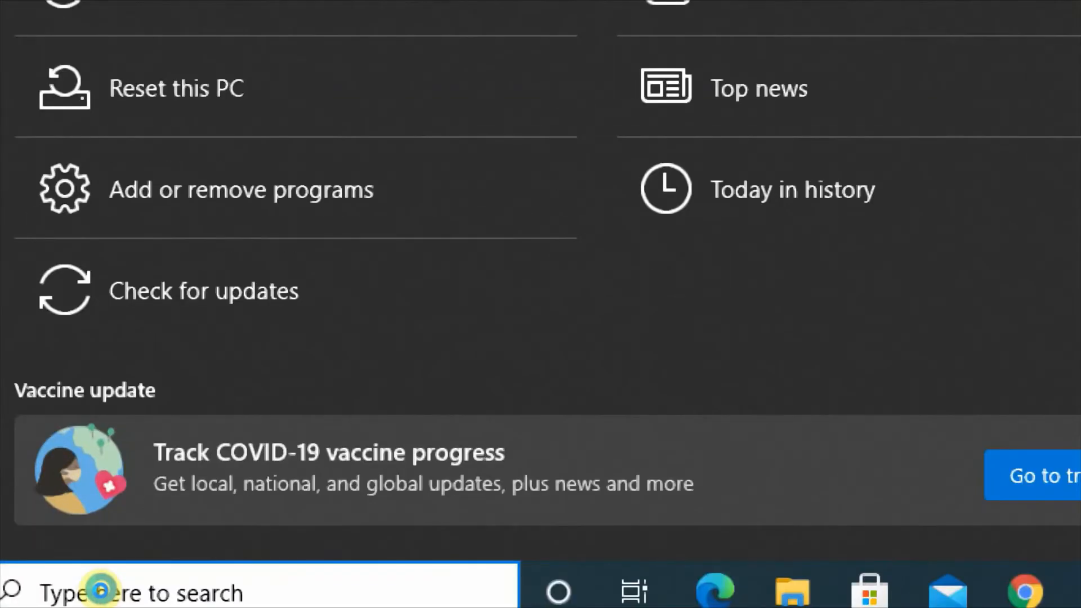
{"action": "type", "text": "storage"}
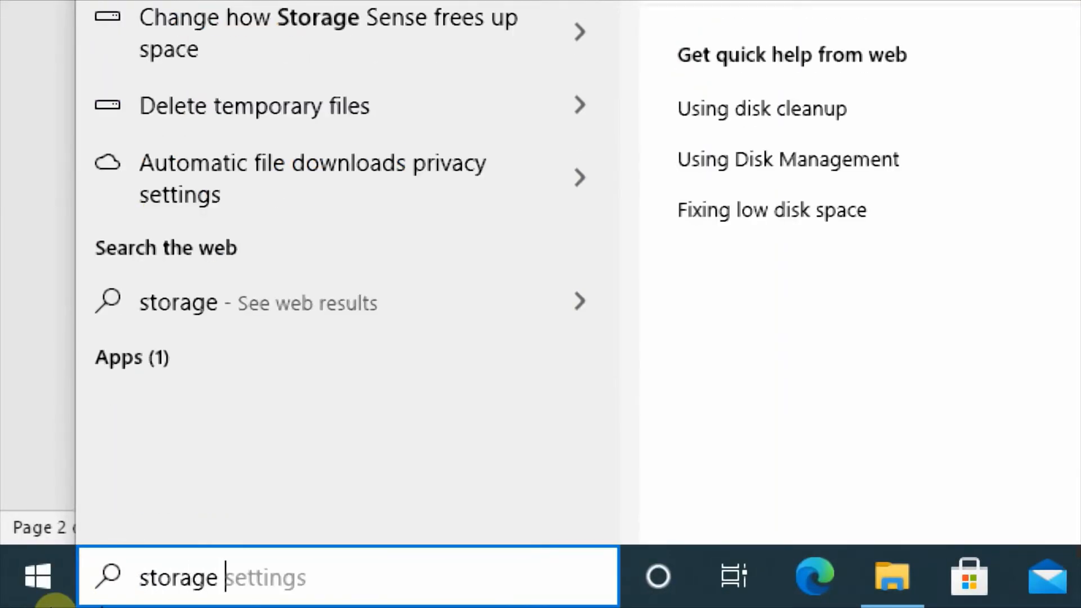
{"action": "type", "text": " settin"}
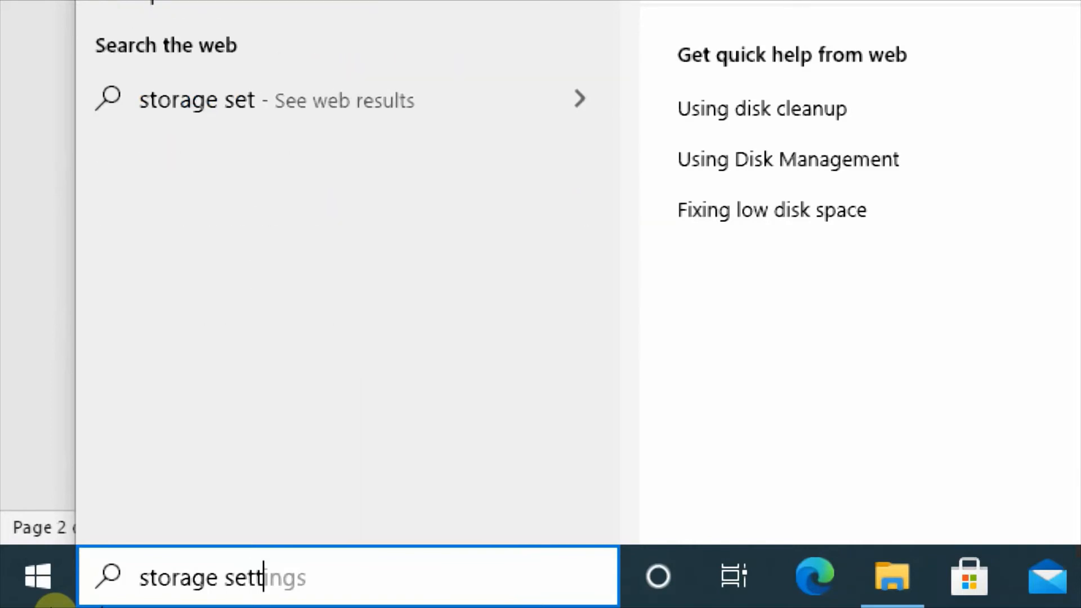
{"action": "type", "text": "gs"}
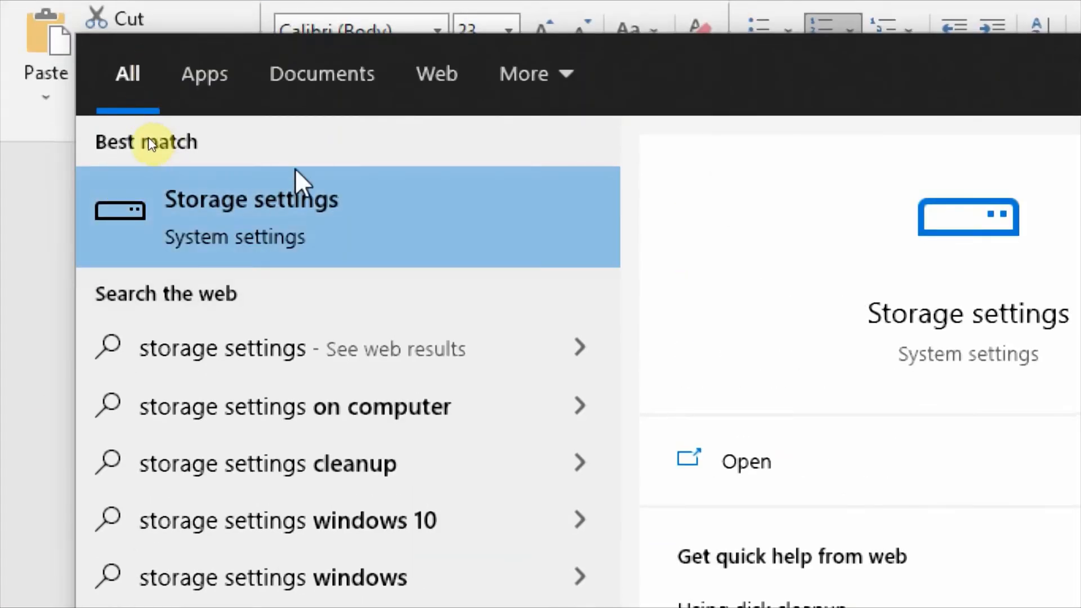
{"action": "left_click", "coordinate": [273, 224]}
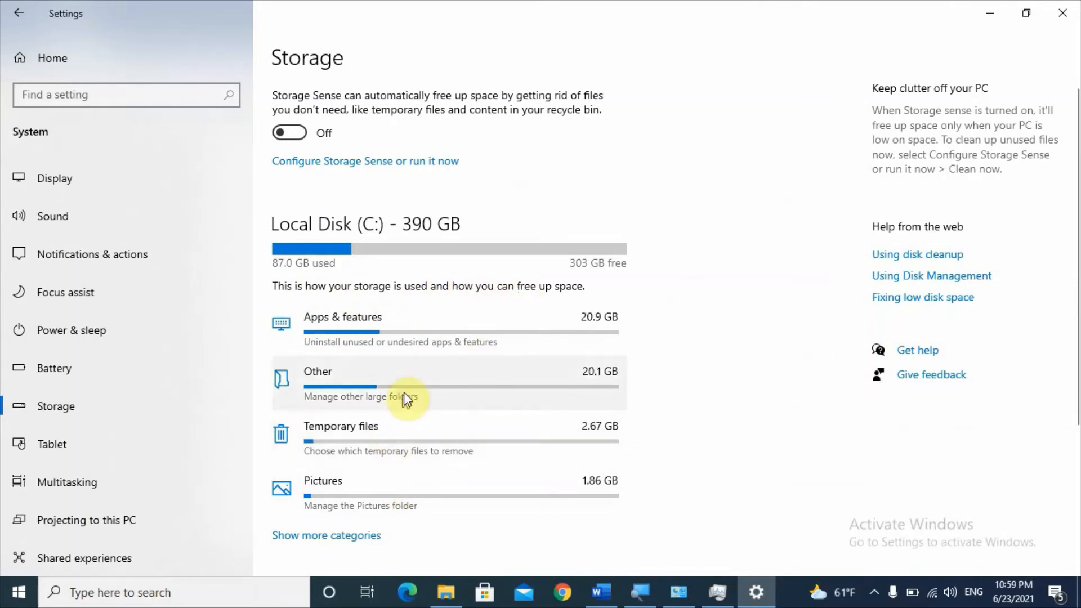
- View the Pictures category of the local disk's storage usage and return to the Storage page
{"action": "left_click", "coordinate": [400, 480]}
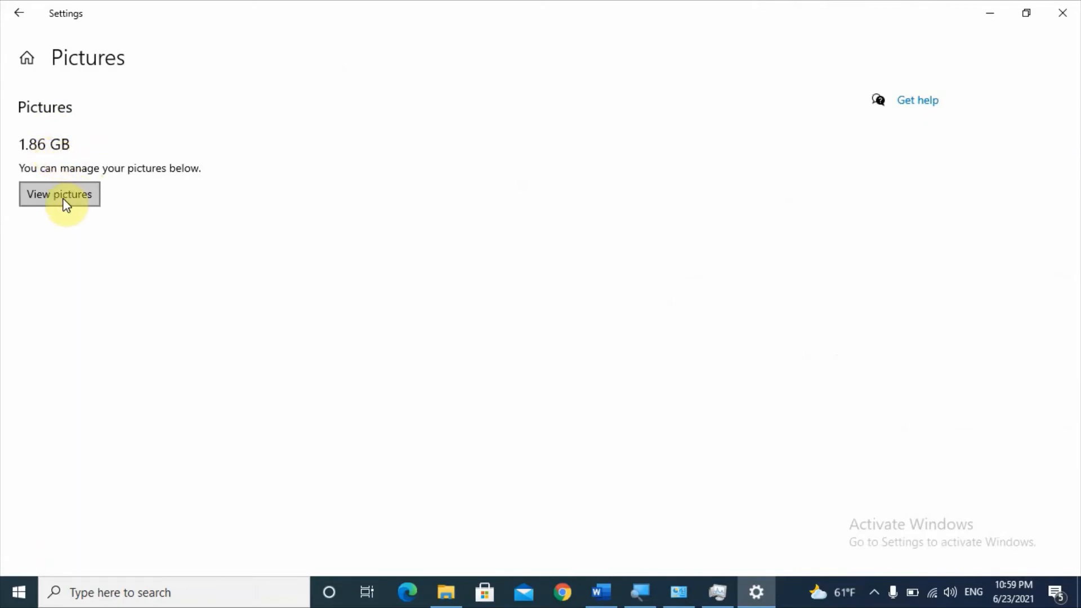
{"action": "left_click", "coordinate": [14, 15]}
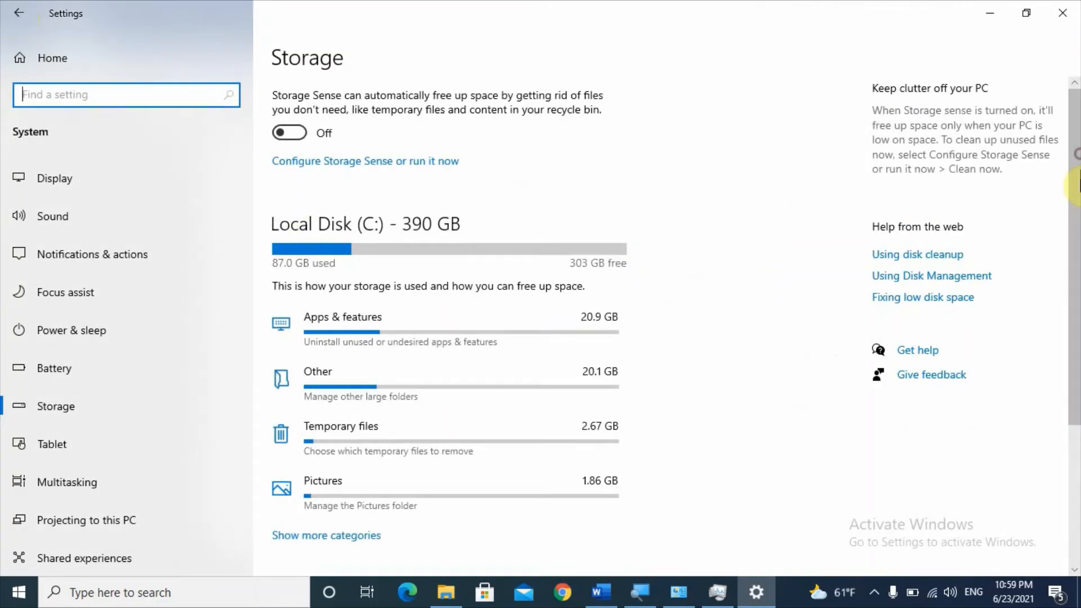
{"action": "mouse_move", "coordinate": [1074, 210]}
{"action": "left_mouse_down"}
{"action": "mouse_move", "coordinate": [1076, 270]}
{"action": "mouse_move", "coordinate": [1074, 209]}
{"action": "left_mouse_up"}
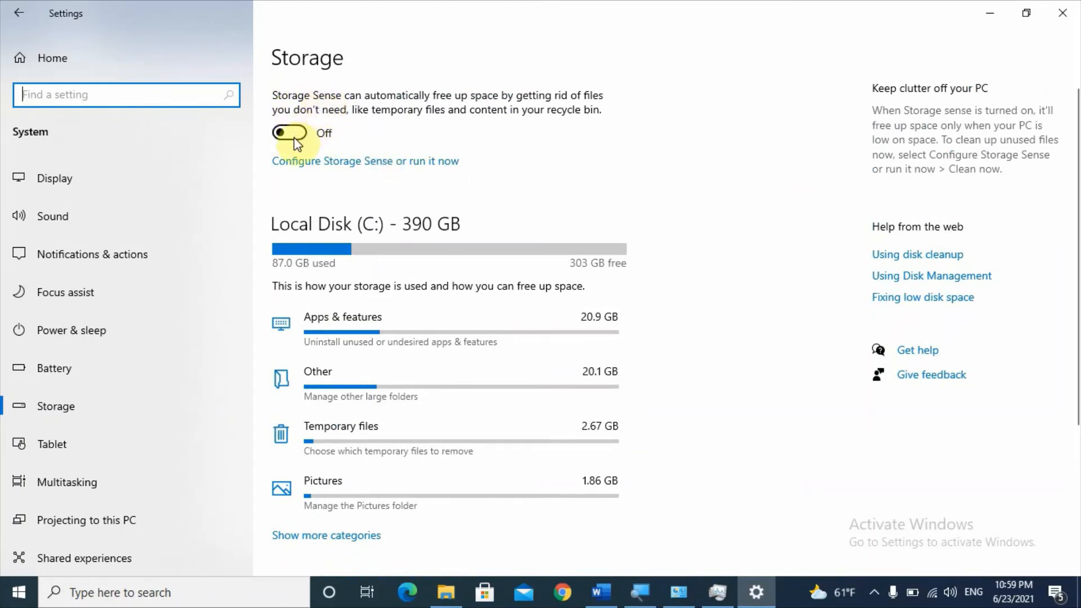
- Check the recycle bin deletion intervals in the Storage Sense configuration, turn Storage Sense on, and return to the Storage page's additional settings
{"action": "left_click", "coordinate": [300, 161]}
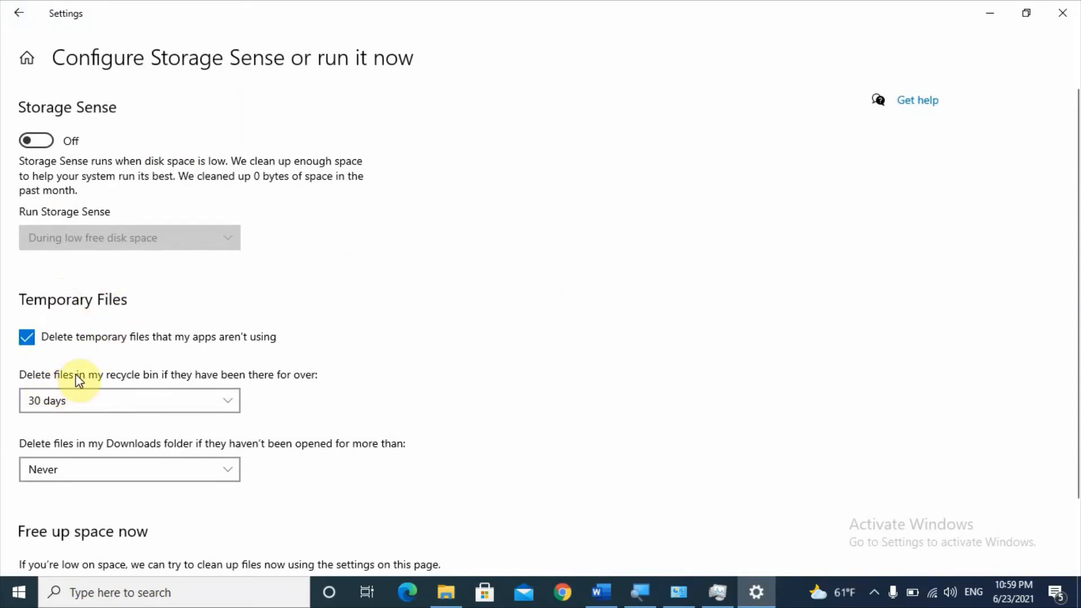
{"action": "left_click", "coordinate": [103, 405]}
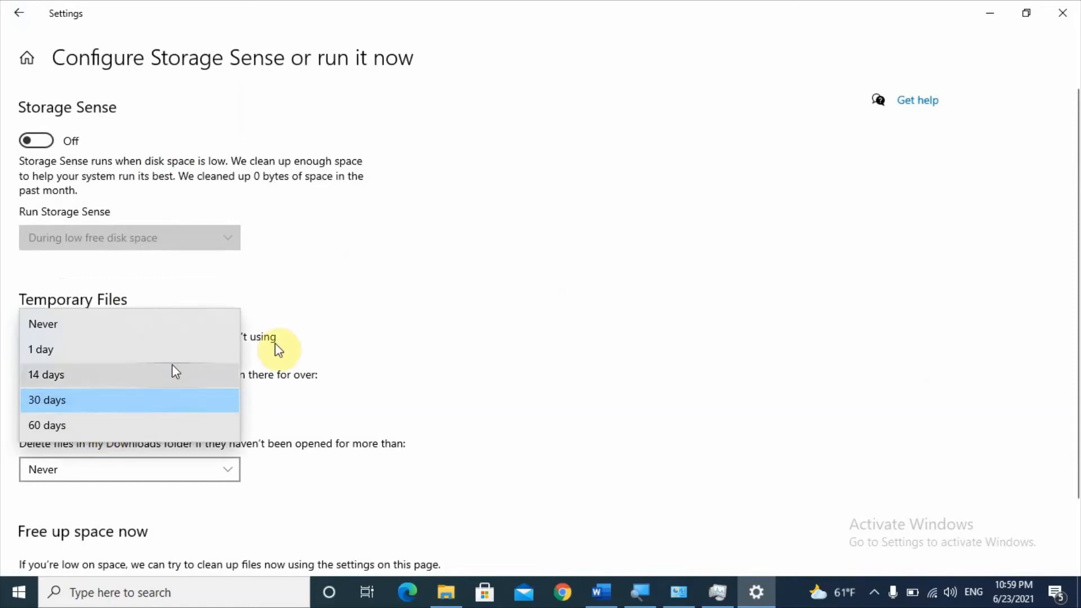
{"action": "left_click", "coordinate": [327, 341]}
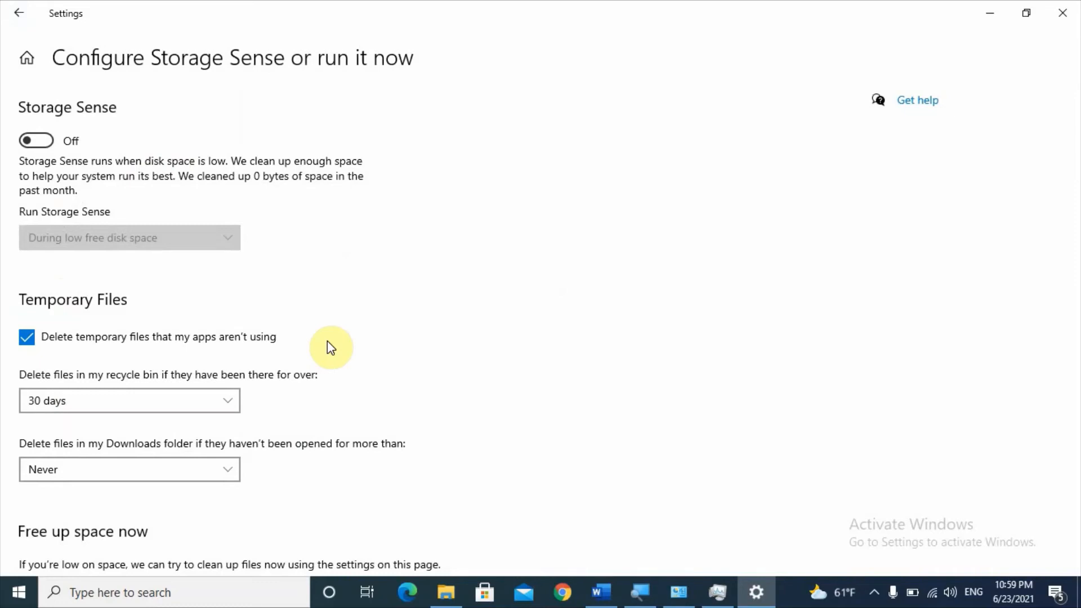
{"action": "left_click", "coordinate": [36, 141]}
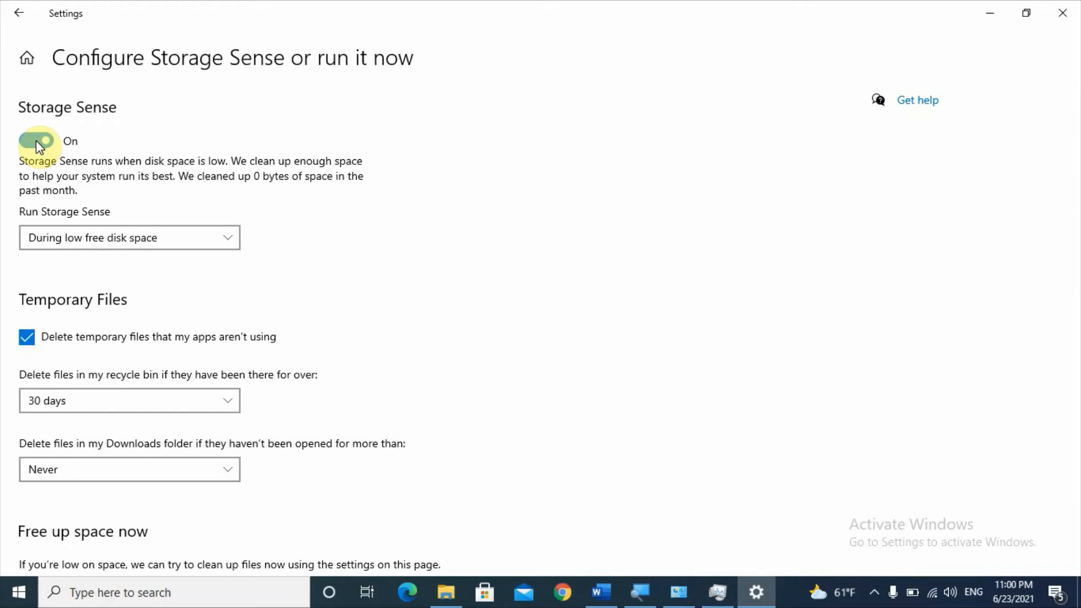
{"action": "left_click", "coordinate": [15, 16]}
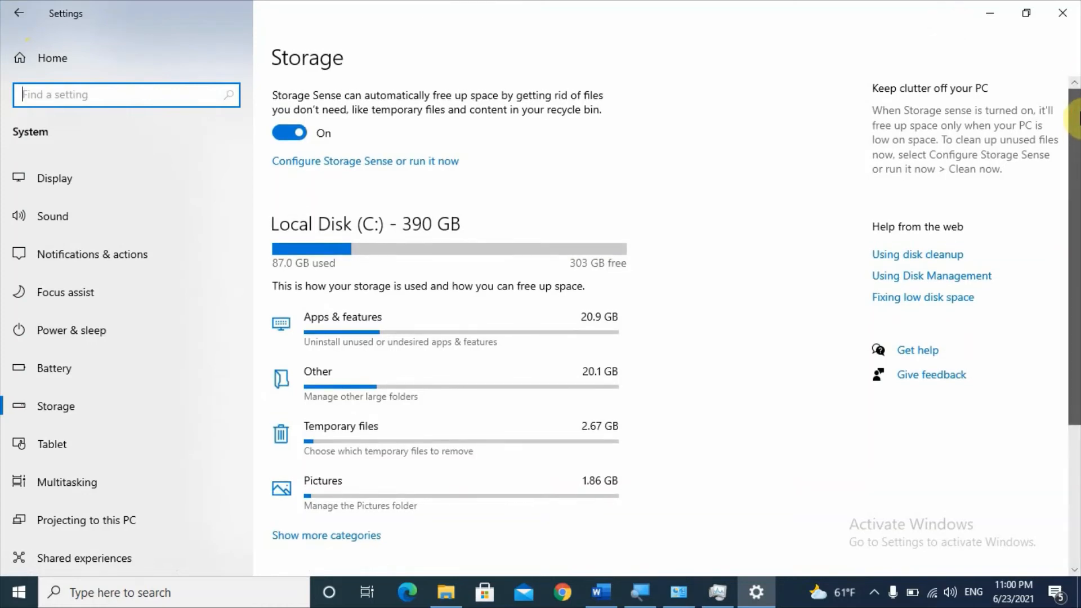
{"action": "left_click_drag", "start_coordinate": [1076, 118], "coordinate": [1073, 265]}
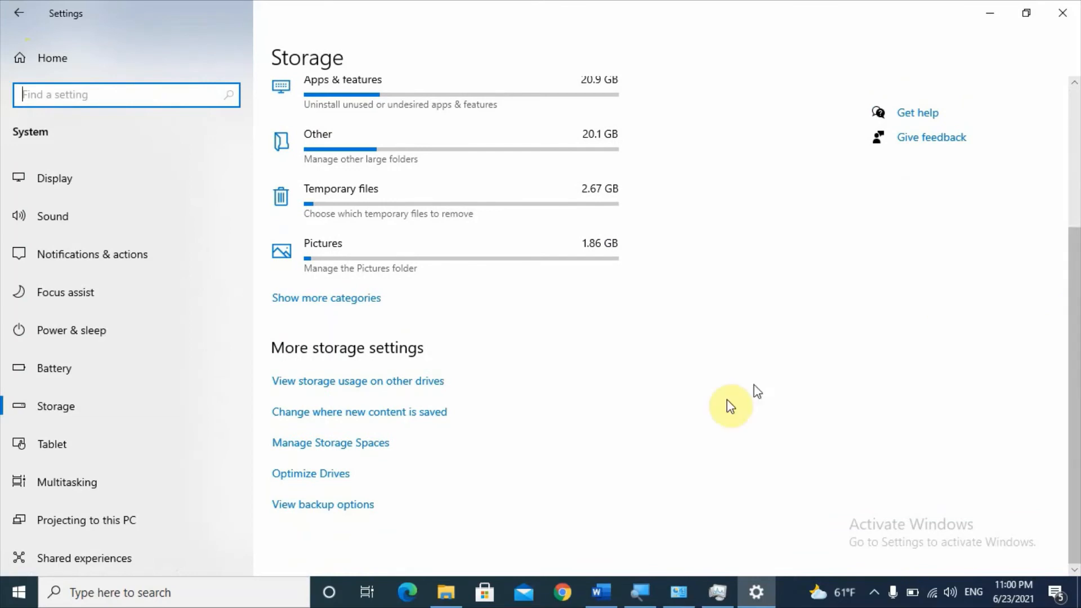
- View the Manage Storage Spaces page from the additional storage settings and close it
{"action": "left_click", "coordinate": [311, 475]}
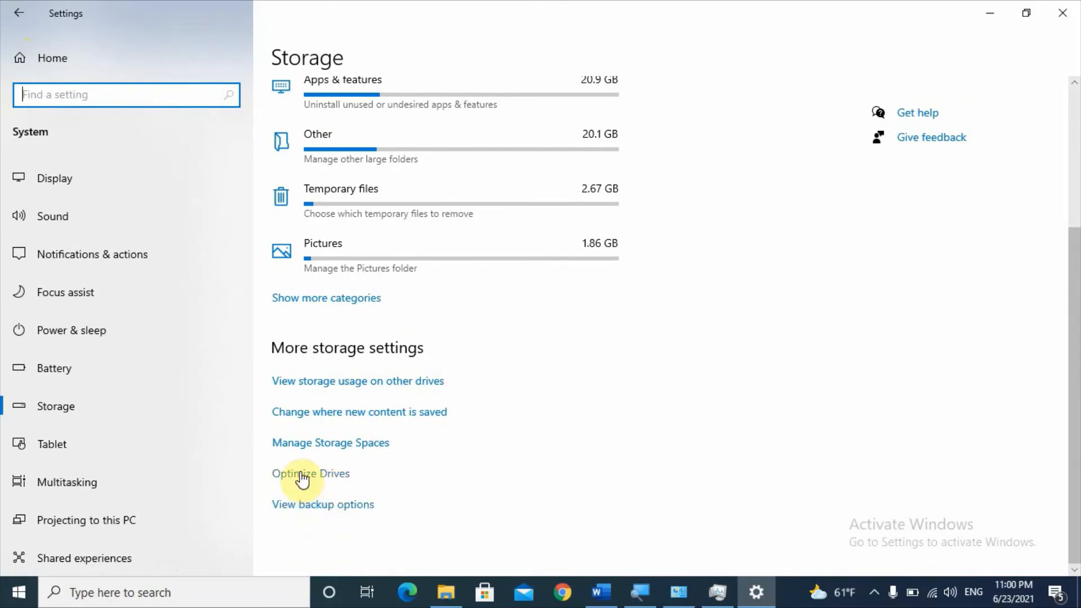
{"action": "left_click", "coordinate": [355, 447]}
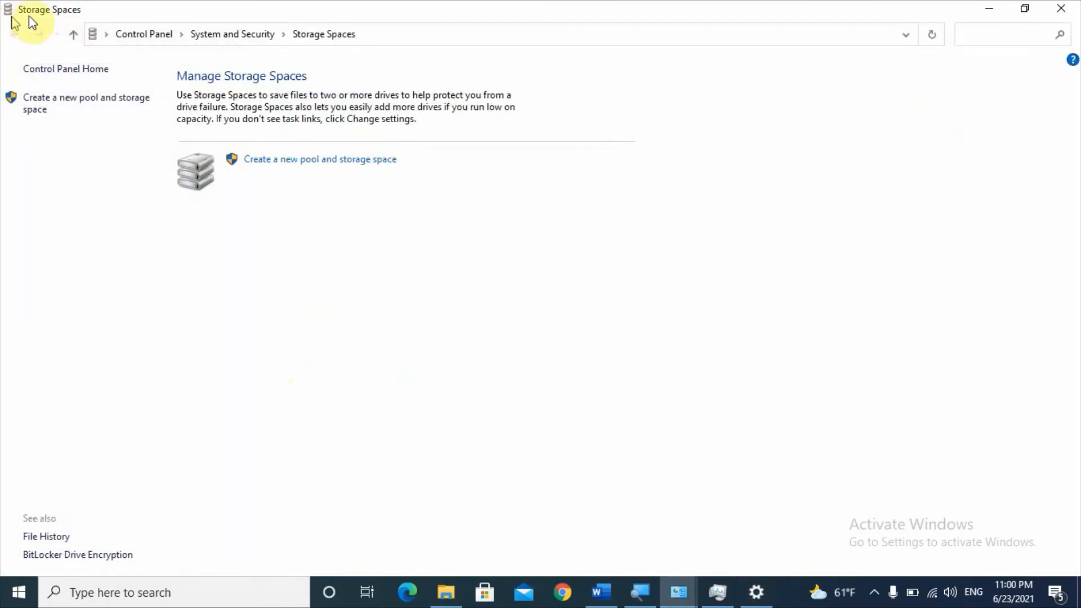
{"action": "left_click", "coordinate": [1062, 8]}
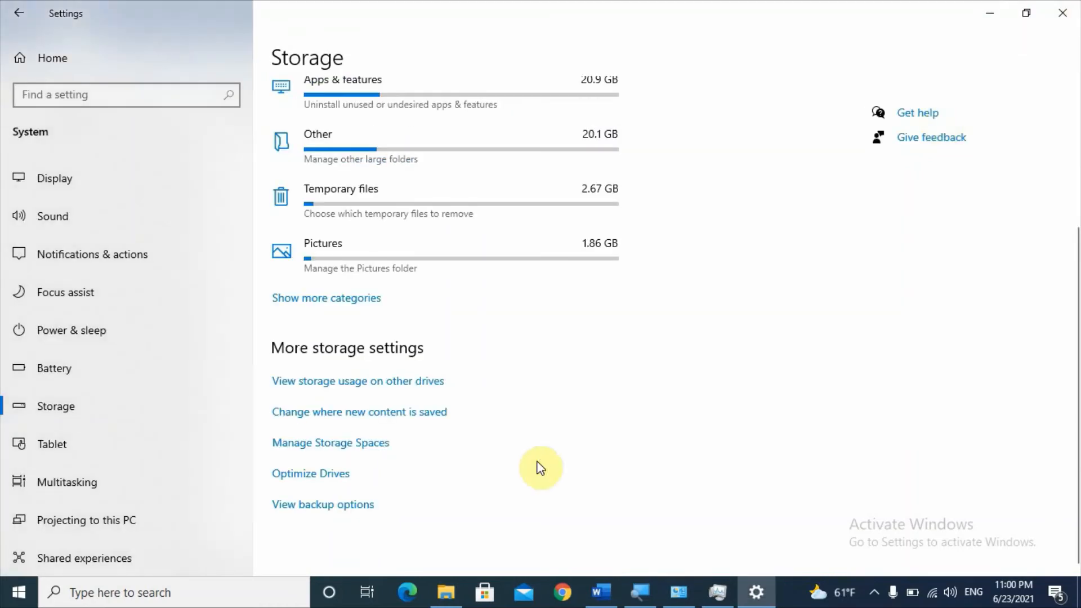
- Optimize the C: drive and New Volume (D:) with Optimize Drives, and minimize its window while it runs
{"action": "left_click", "coordinate": [346, 473]}
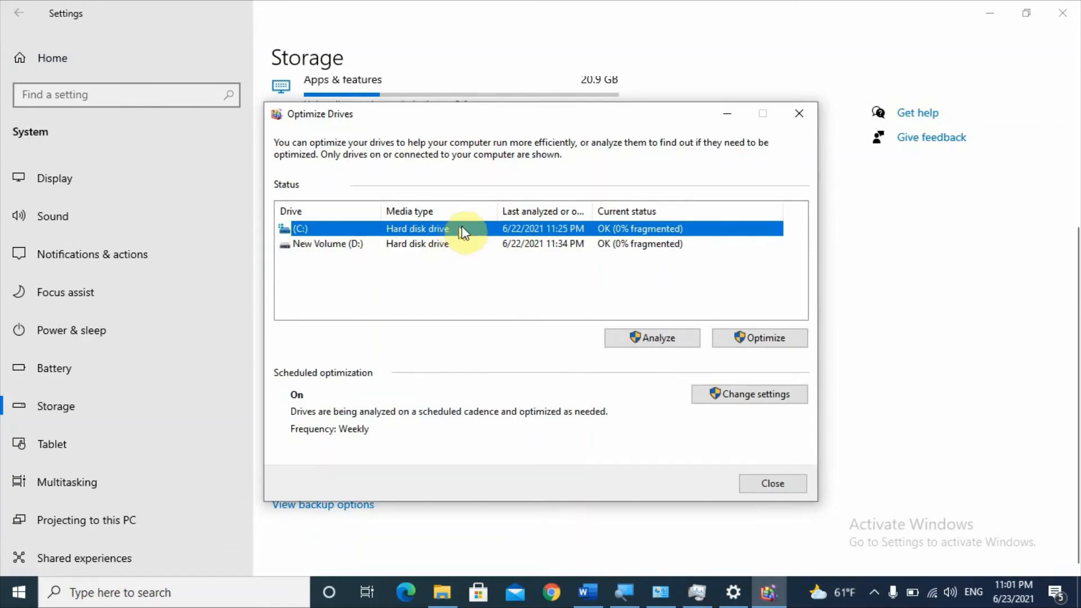
{"action": "left_click", "coordinate": [772, 342]}
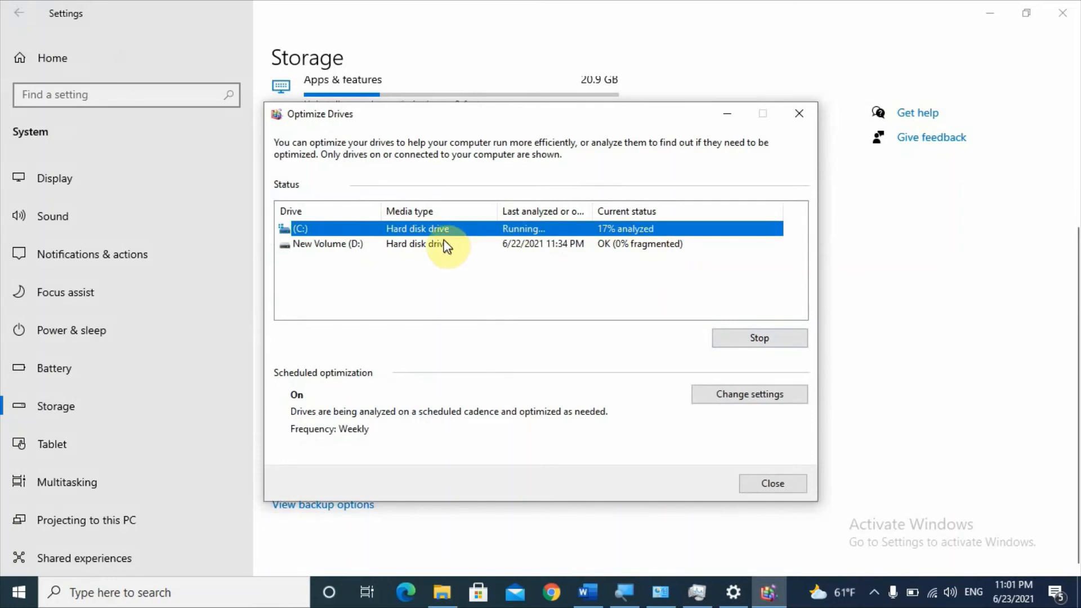
{"action": "left_click", "coordinate": [376, 244]}
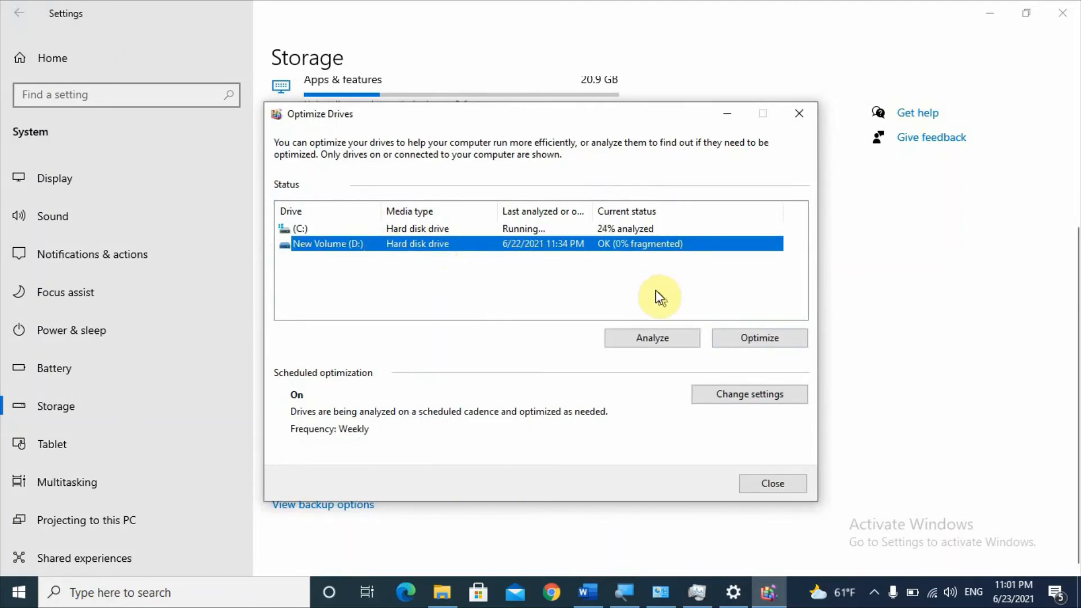
{"action": "left_click", "coordinate": [766, 339]}
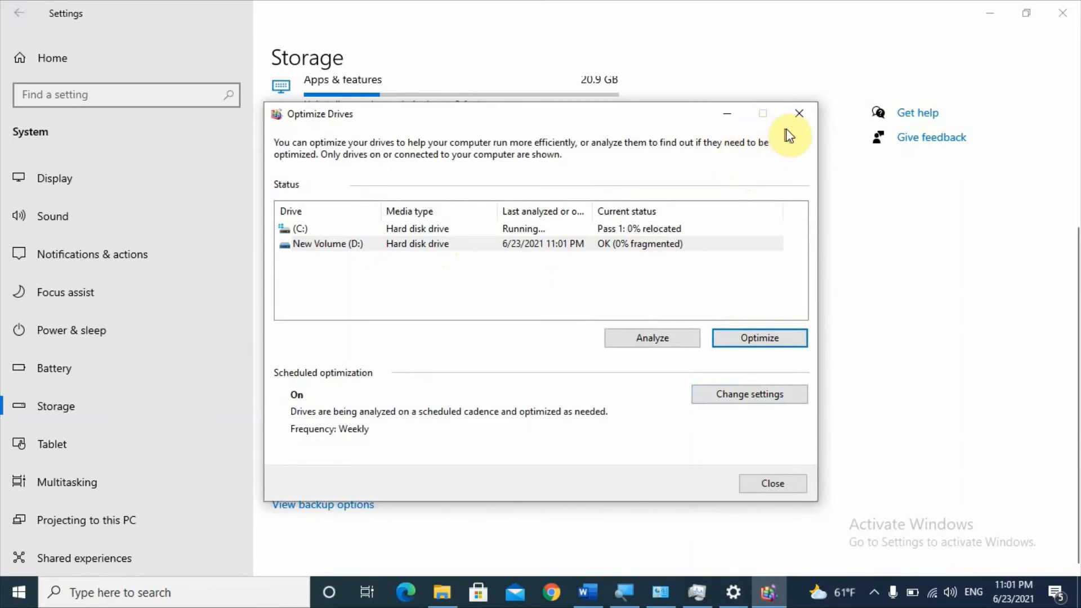
{"action": "left_click", "coordinate": [728, 121]}
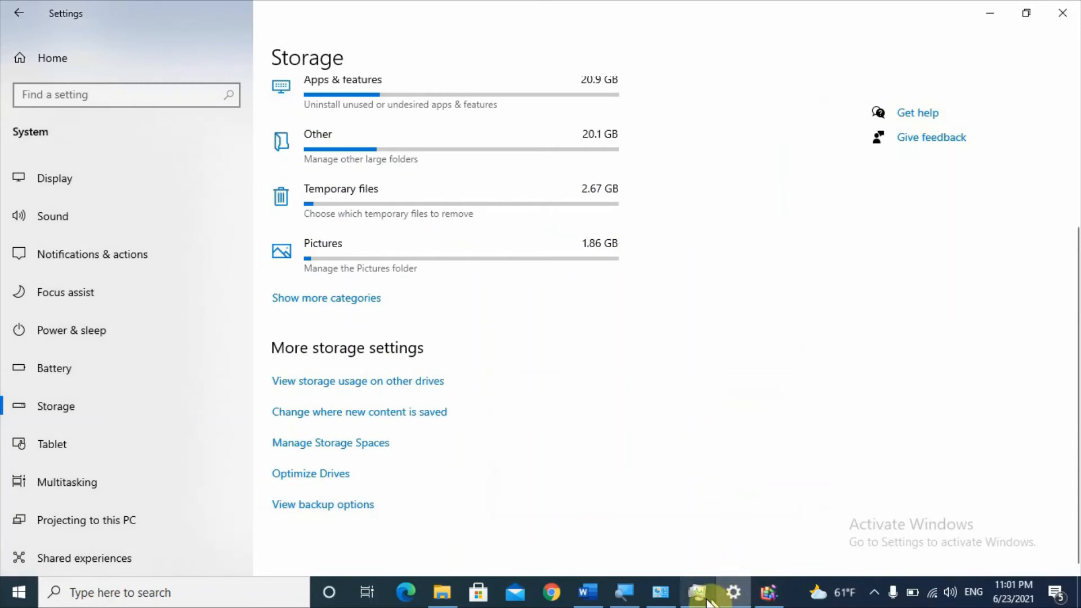
- Switch to Word, select the "System configuration" tip, and open the System Configuration app by searching Windows for "system Configuration"
{"action": "mouse_move", "coordinate": [705, 603]}
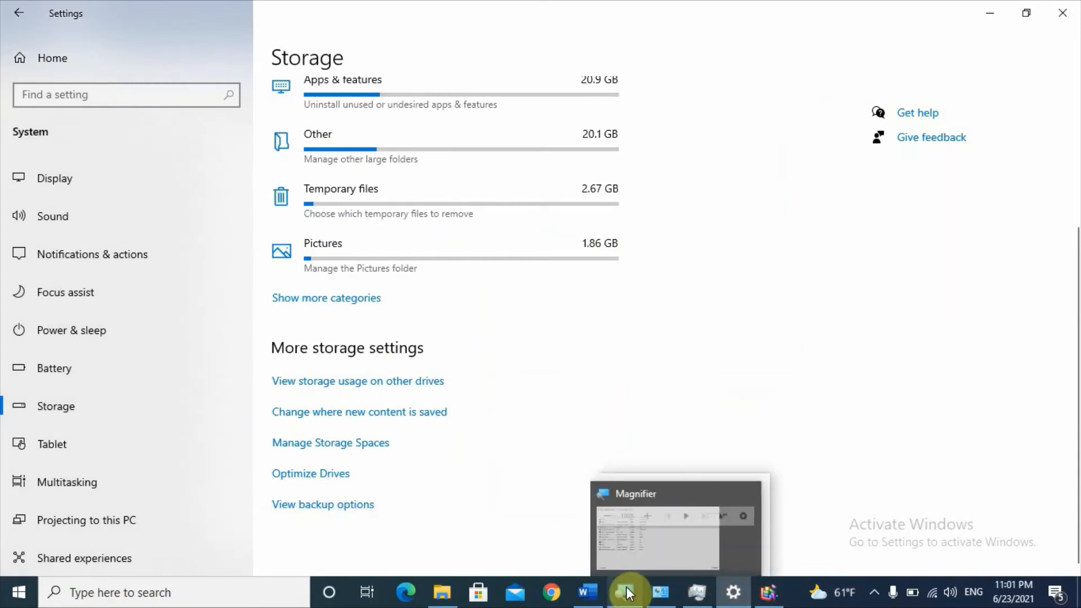
{"action": "left_click", "coordinate": [586, 593]}
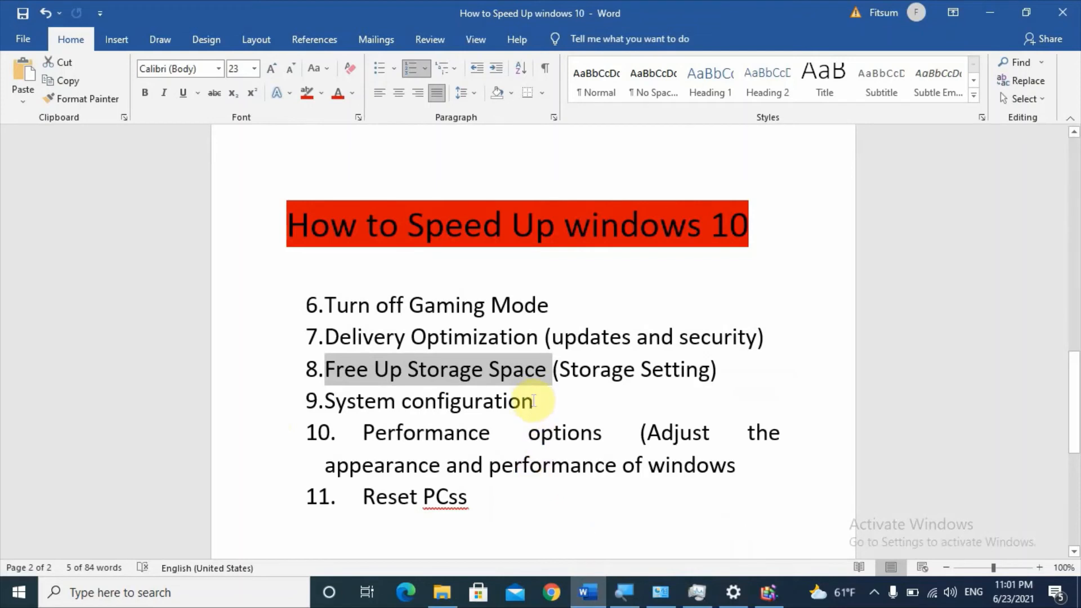
{"action": "left_click_drag", "start_coordinate": [534, 401], "coordinate": [333, 411]}
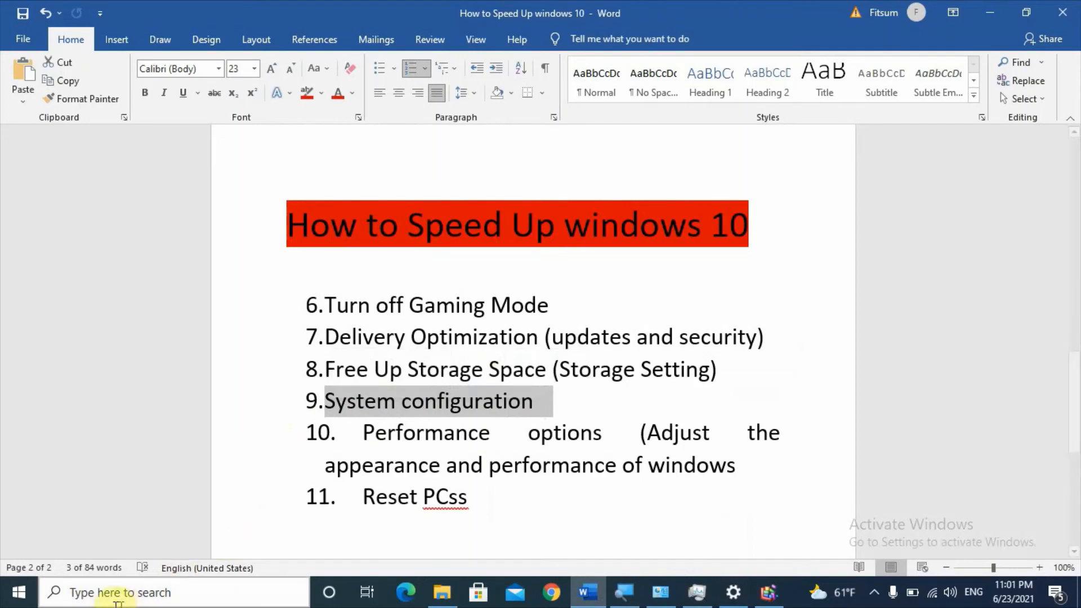
{"action": "left_click", "coordinate": [110, 592]}
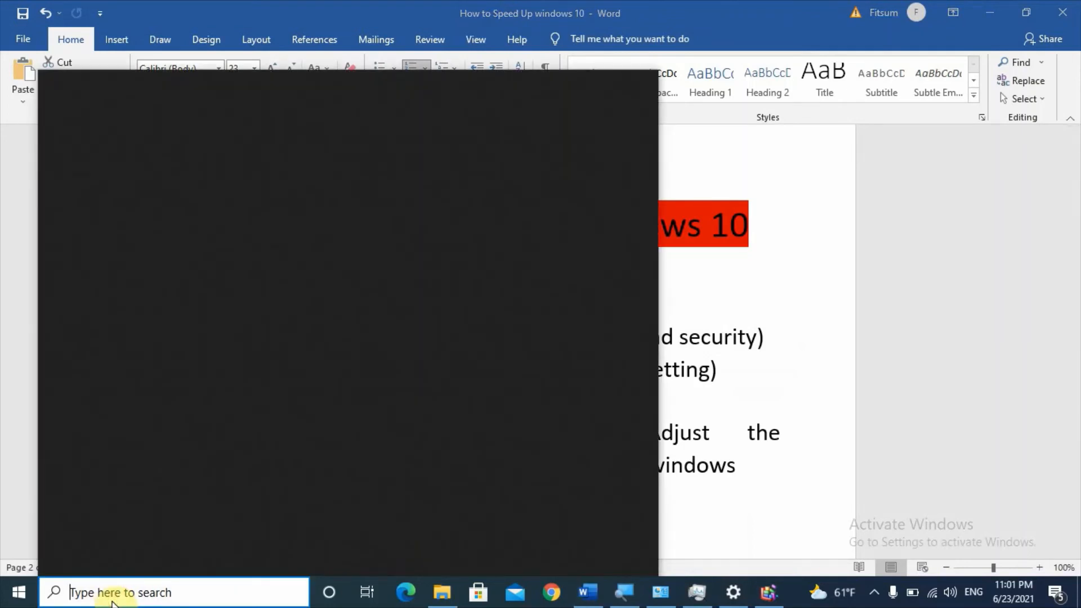
{"action": "type", "text": "system Configuration"}
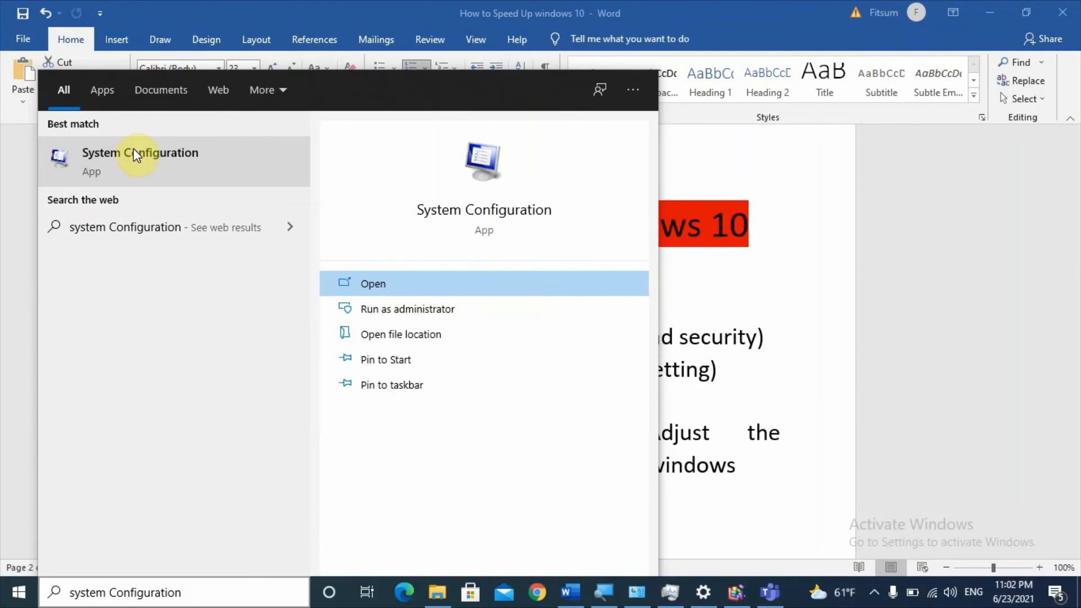
{"action": "left_click", "coordinate": [178, 168]}
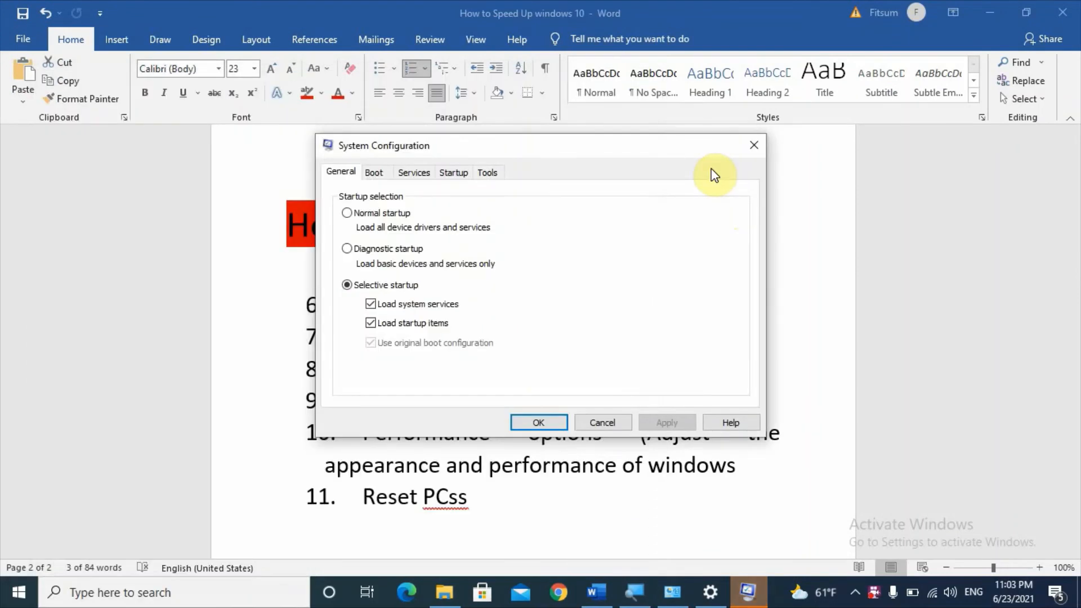
- Enable the number of processors option in the advanced boot options, set it to 8, and confirm
{"action": "left_click", "coordinate": [374, 173]}
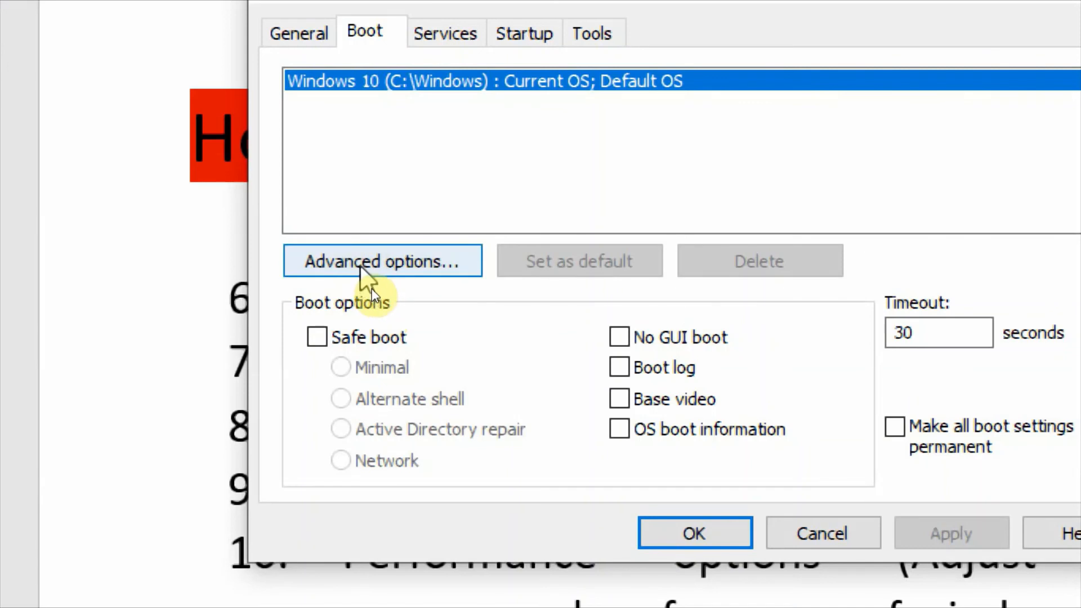
{"action": "left_click", "coordinate": [360, 265]}
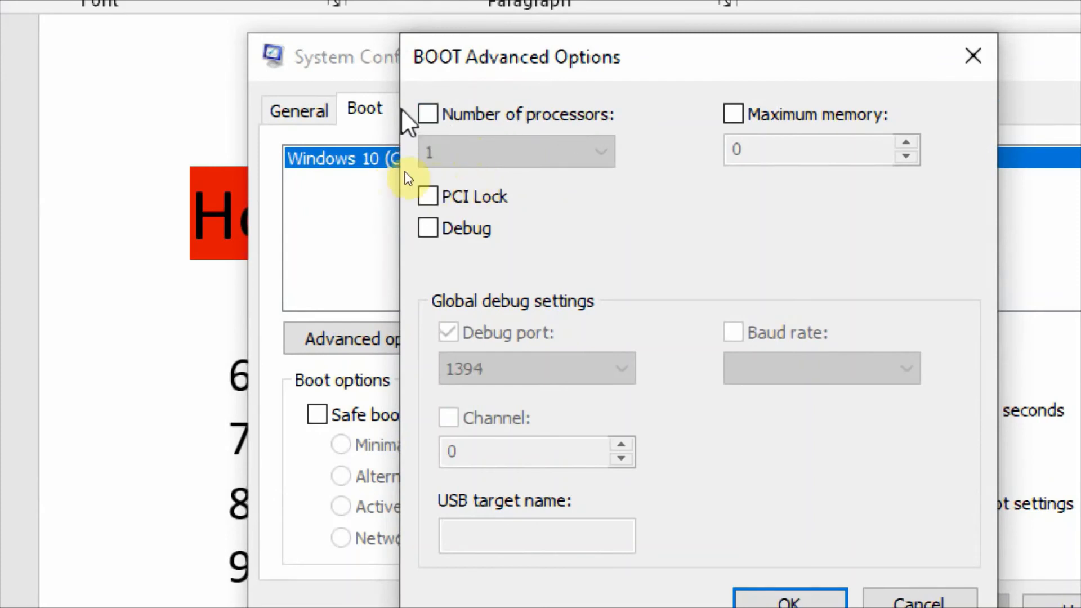
{"action": "left_click", "coordinate": [437, 121]}
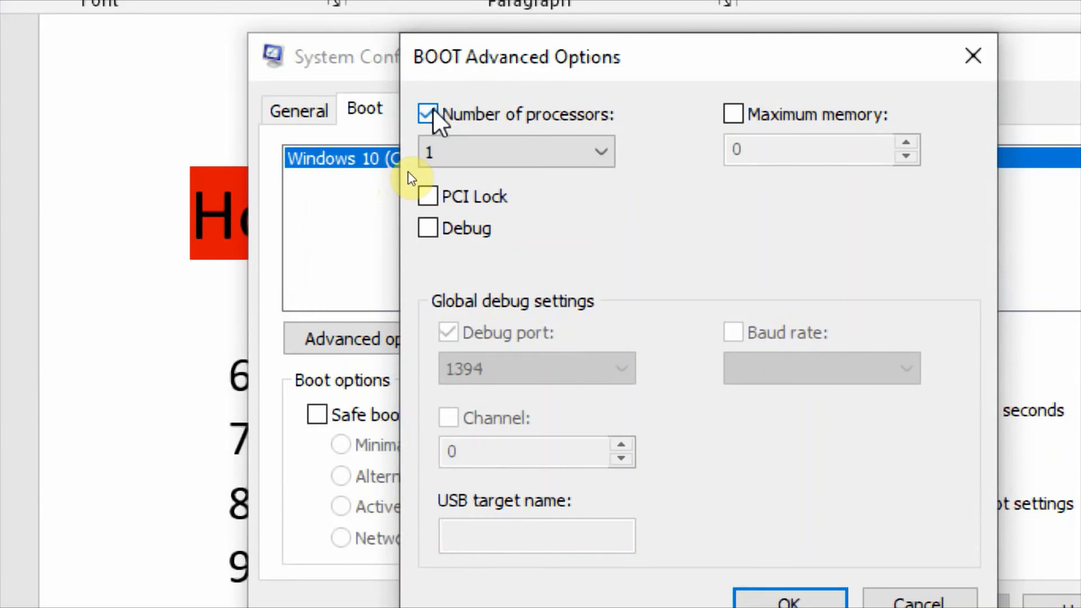
{"action": "left_click", "coordinate": [601, 152]}
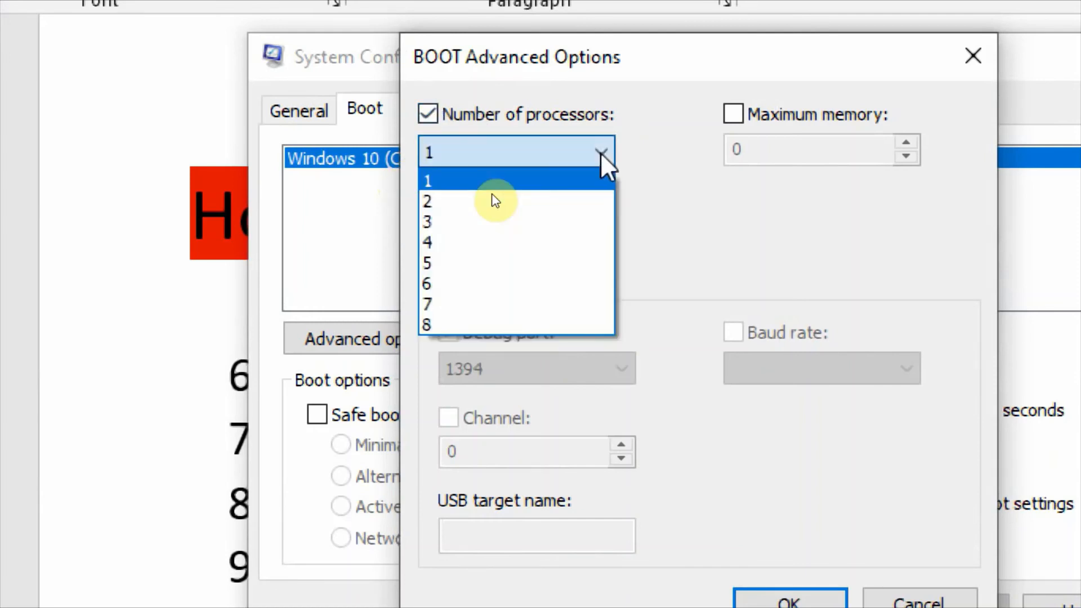
{"action": "left_click", "coordinate": [520, 324]}
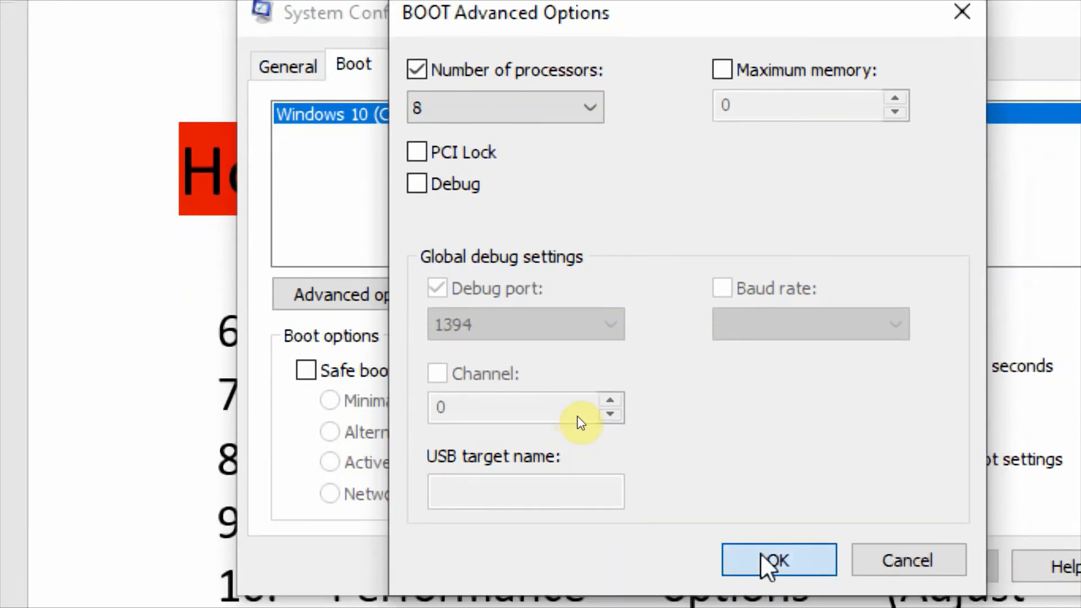
{"action": "left_click", "coordinate": [757, 566]}
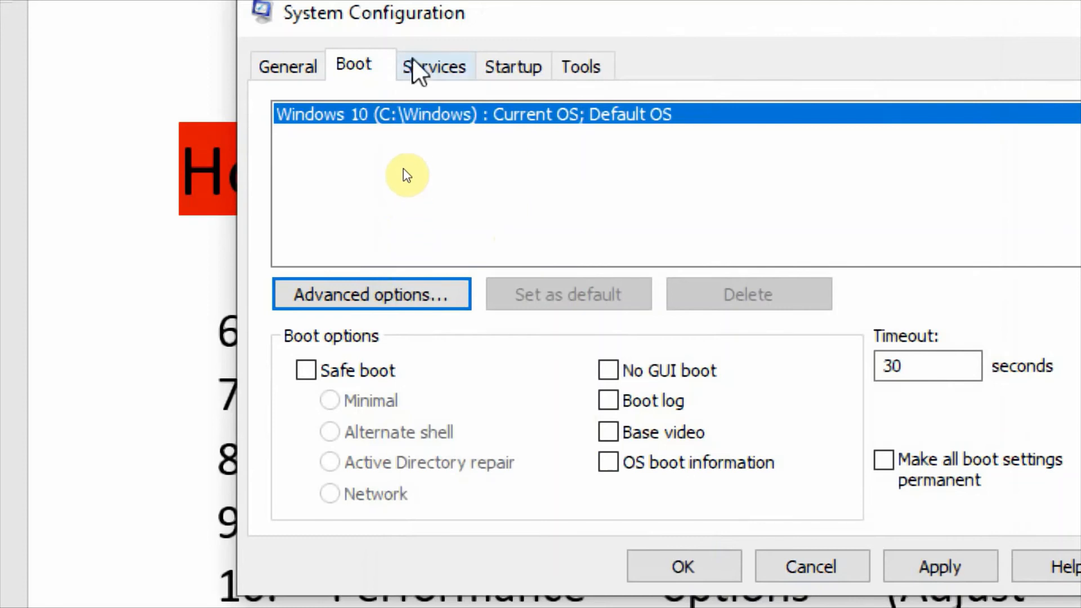
- Hide all Microsoft services in the System Configuration services list, apply the configuration, and exit without restarting
{"action": "left_click", "coordinate": [434, 65]}
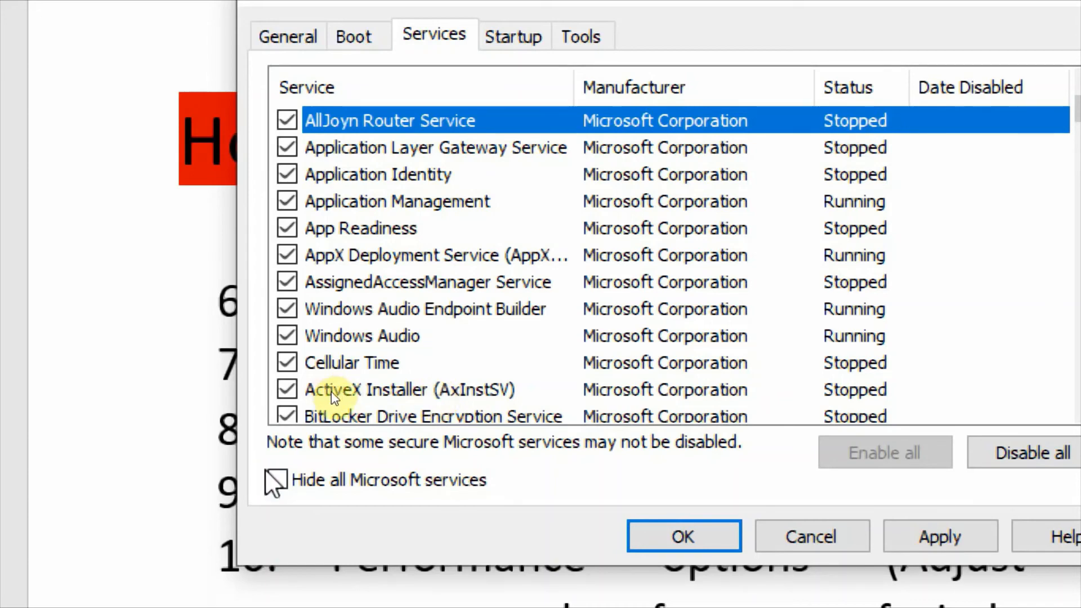
{"action": "left_click", "coordinate": [279, 483]}
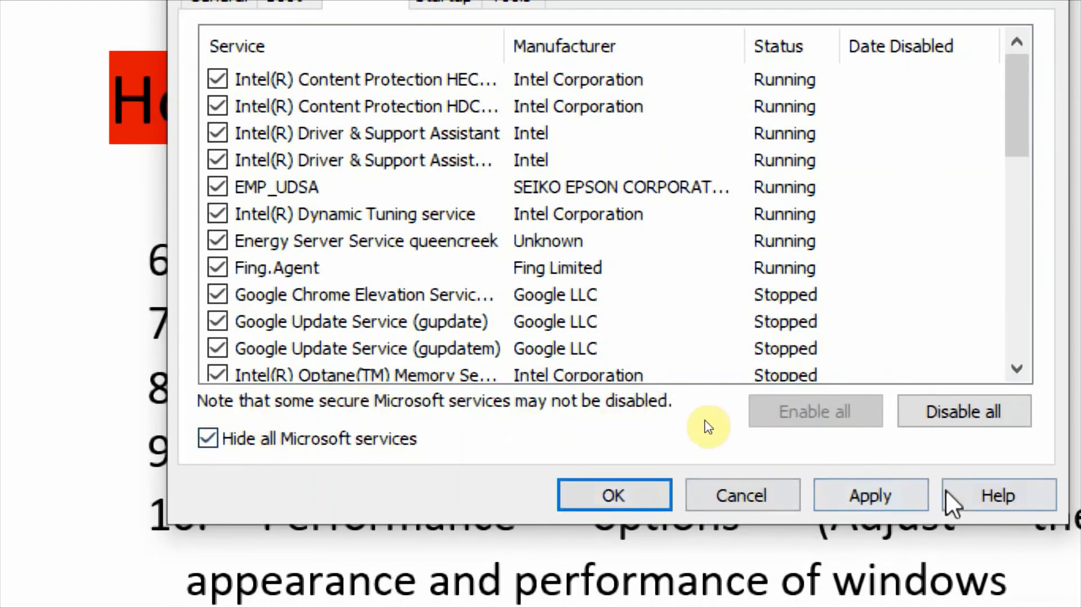
{"action": "left_click", "coordinate": [884, 493]}
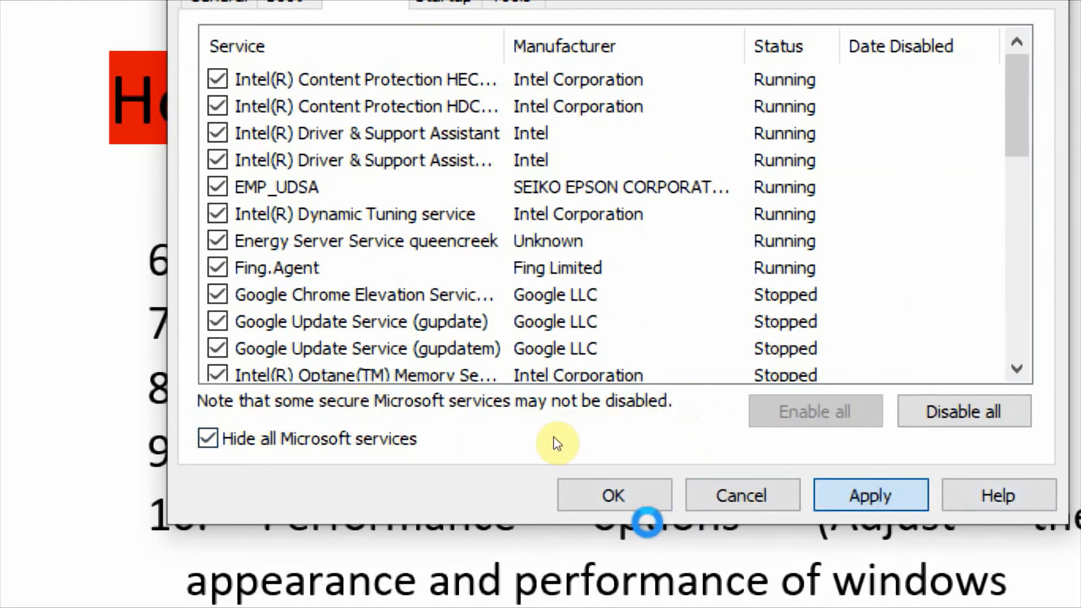
{"action": "left_click", "coordinate": [632, 502]}
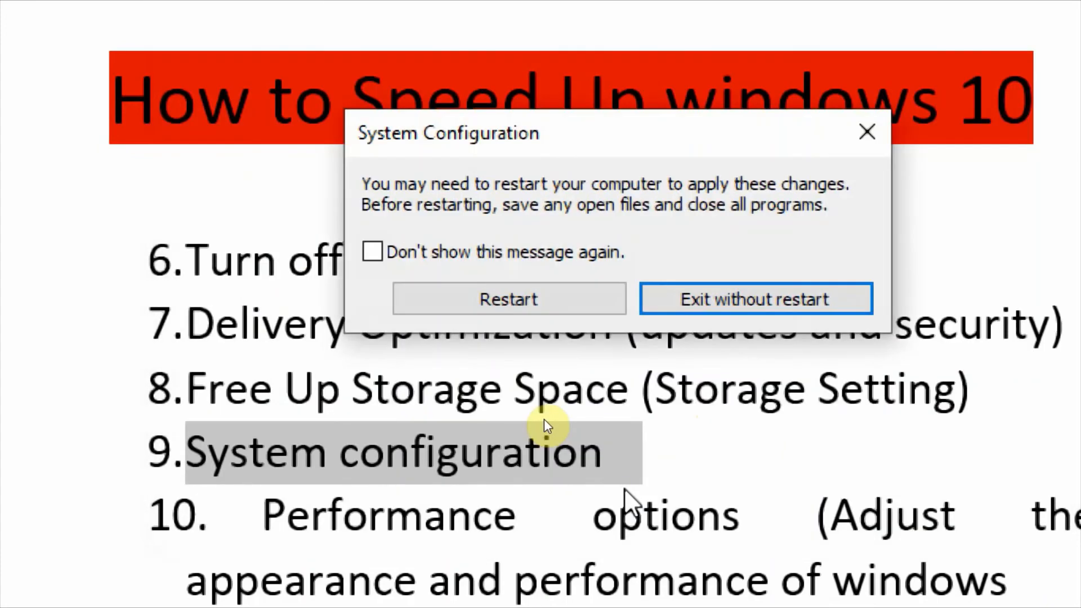
{"action": "left_click", "coordinate": [798, 304]}
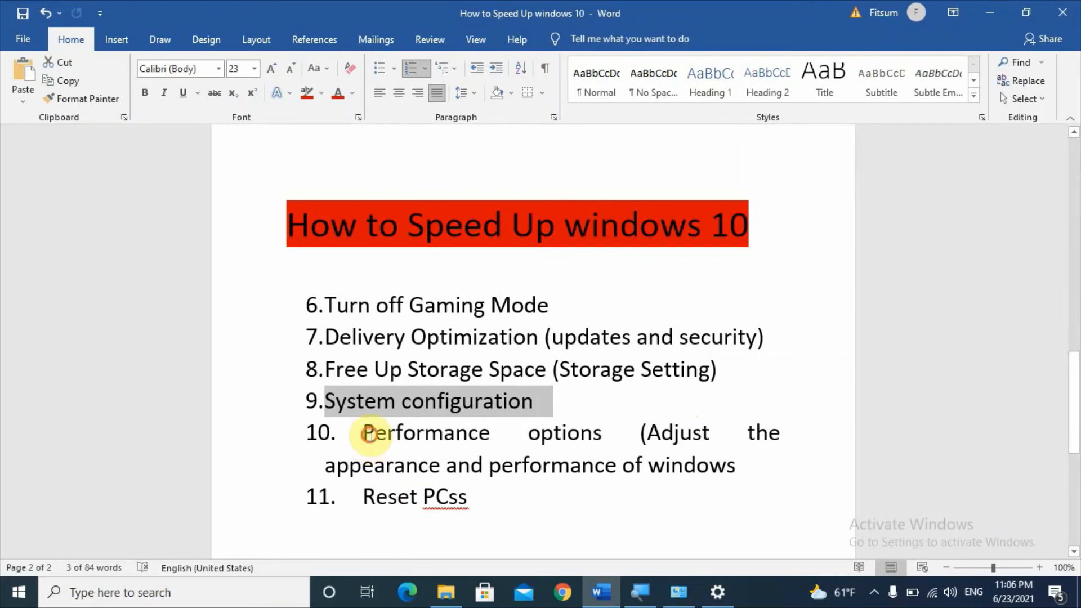
- Select the "Performance options" tip in Word and open "Adjust the appearance and performance of Windows" by searching Windows for "adjust"
{"action": "left_click", "coordinate": [371, 438]}
{"action": "left_click_drag", "start_coordinate": [382, 435], "coordinate": [555, 439]}
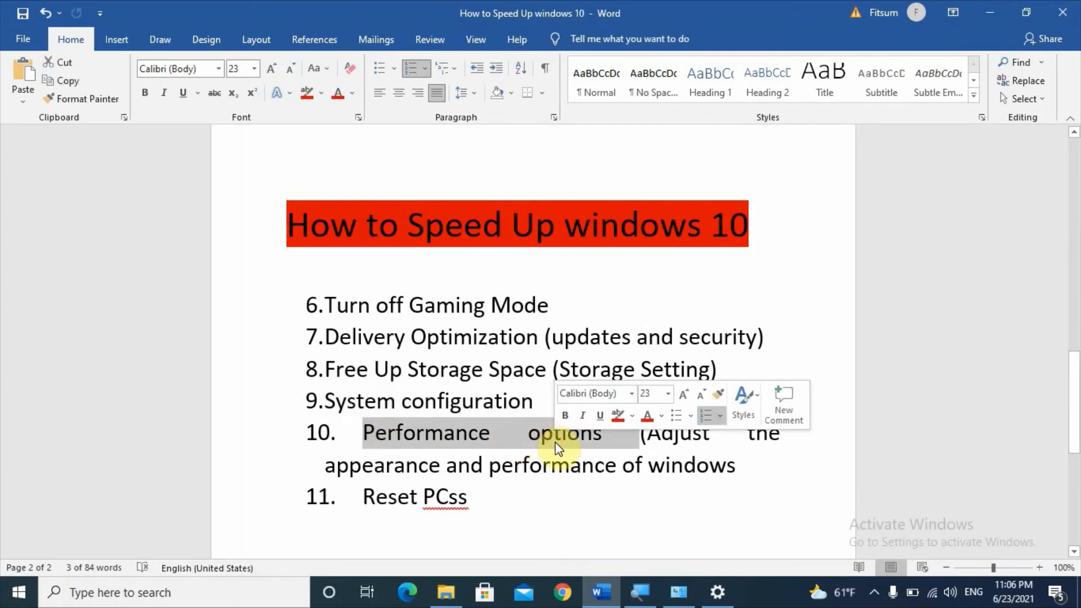
{"action": "left_click", "coordinate": [241, 601]}
{"action": "type", "text": "djust"}
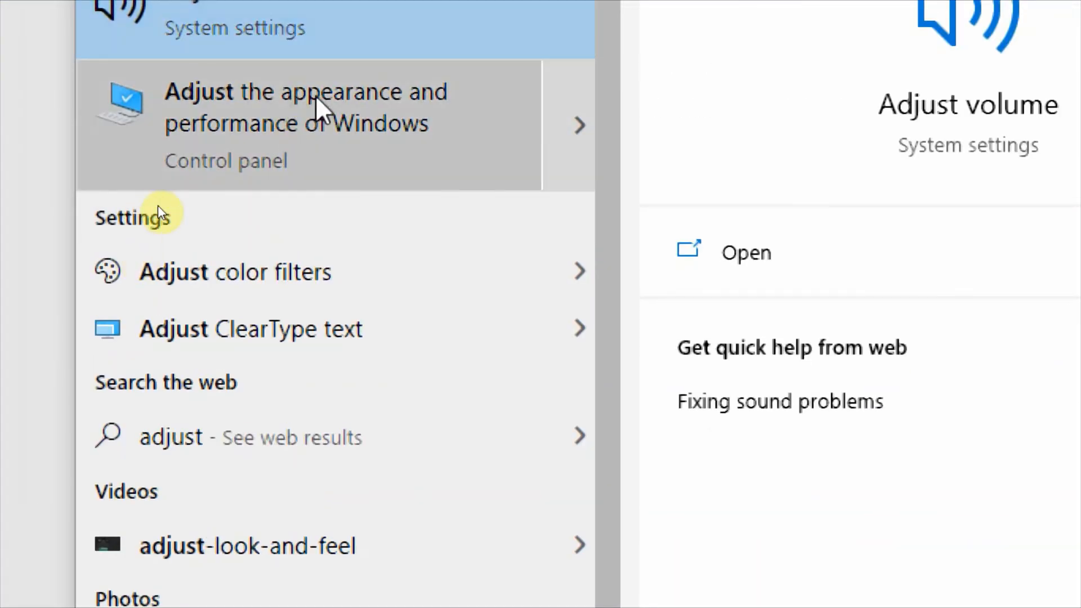
{"action": "left_click", "coordinate": [293, 132]}
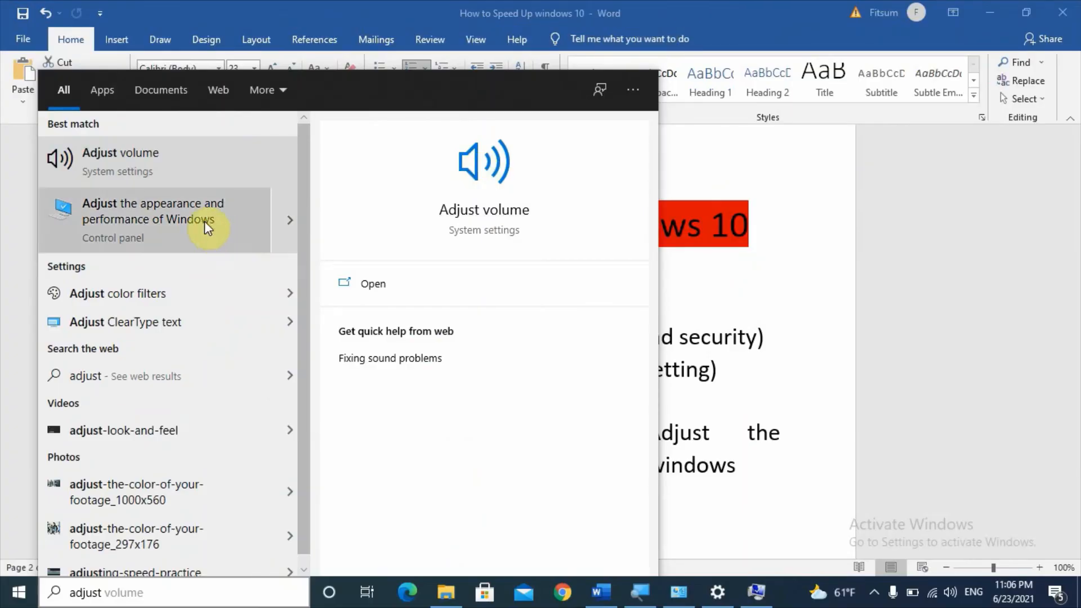
{"action": "left_click", "coordinate": [201, 222]}
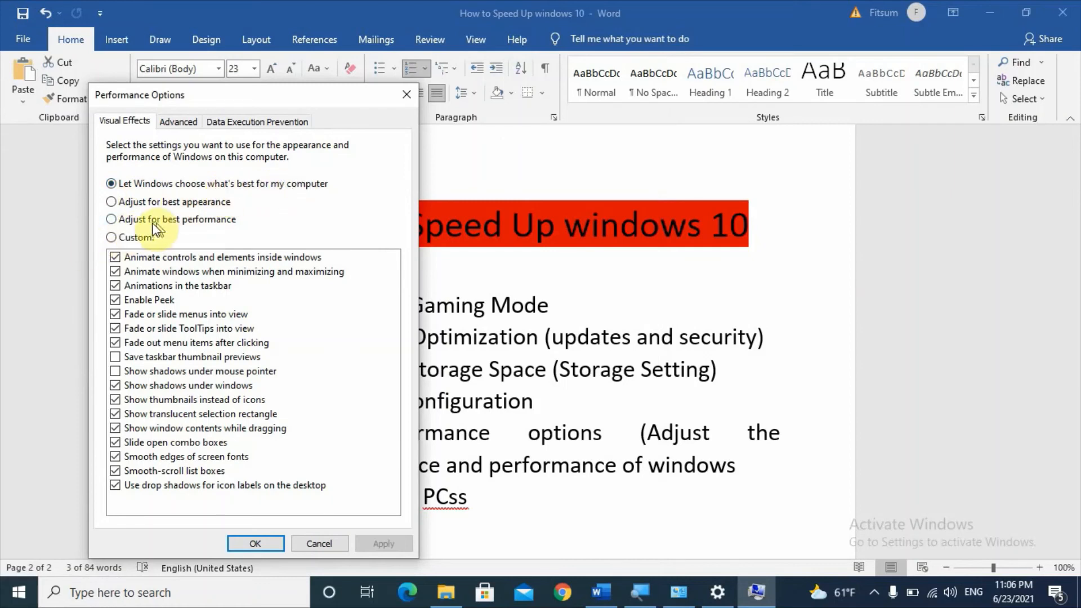
- Try the "Adjust for best performance" visual effects, switch back to "Let Windows choose what's best for my computer", and apply it
{"action": "left_click", "coordinate": [112, 220]}
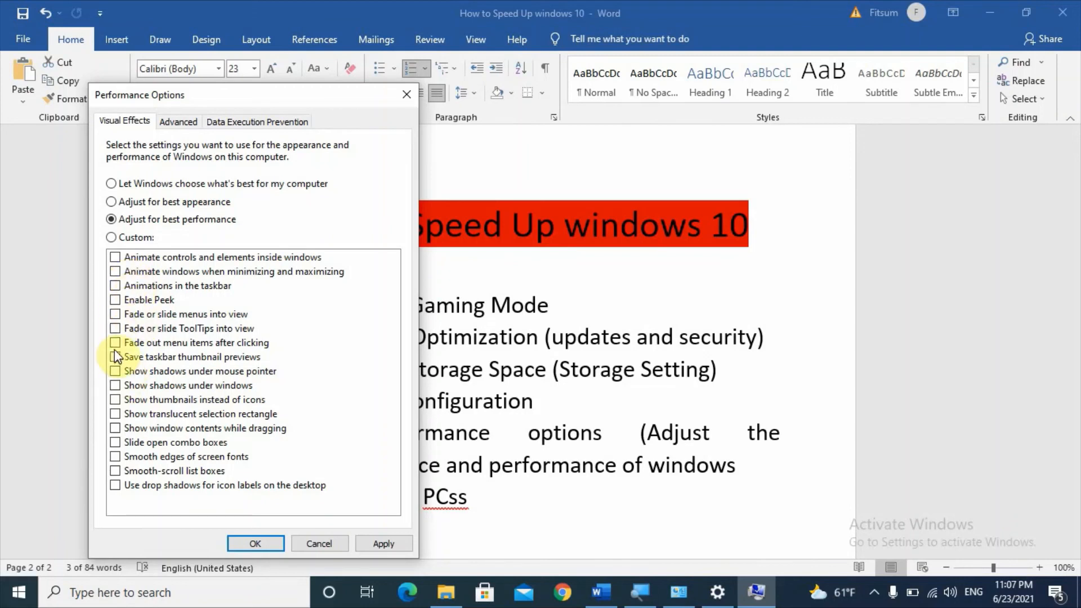
{"action": "left_click", "coordinate": [111, 185]}
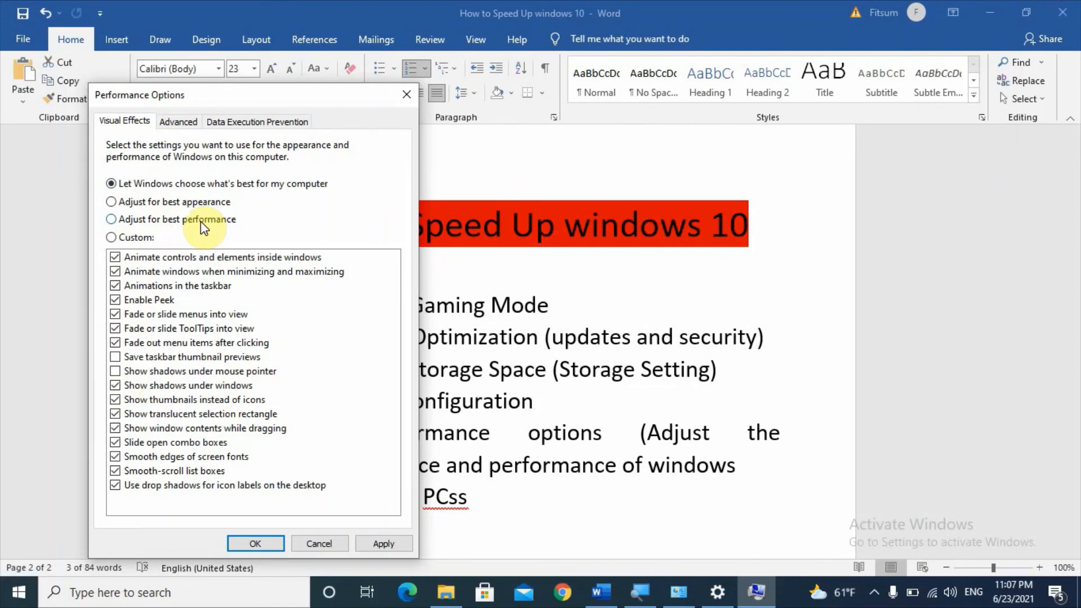
{"action": "left_click", "coordinate": [388, 544]}
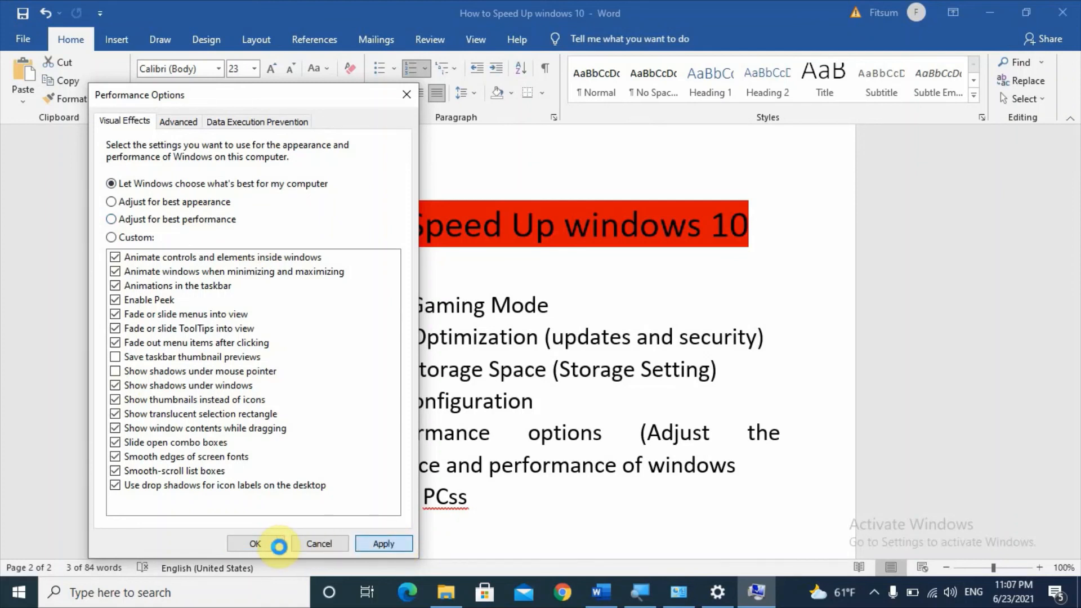
{"action": "left_click", "coordinate": [251, 544]}
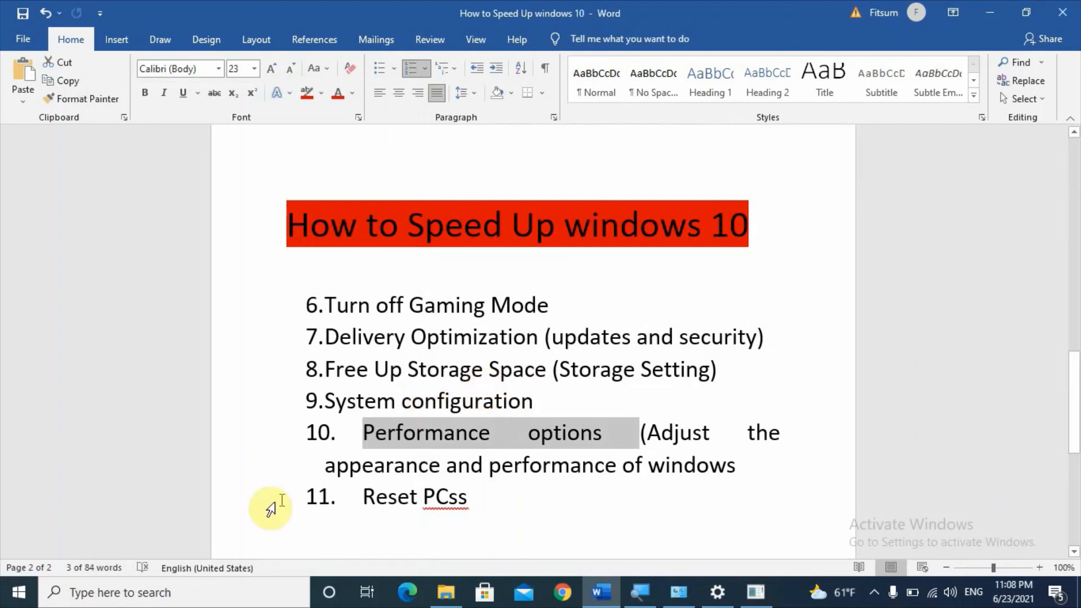
- Open the Reset this PC recovery settings by searching Windows for "reset"
{"action": "left_click", "coordinate": [163, 590]}
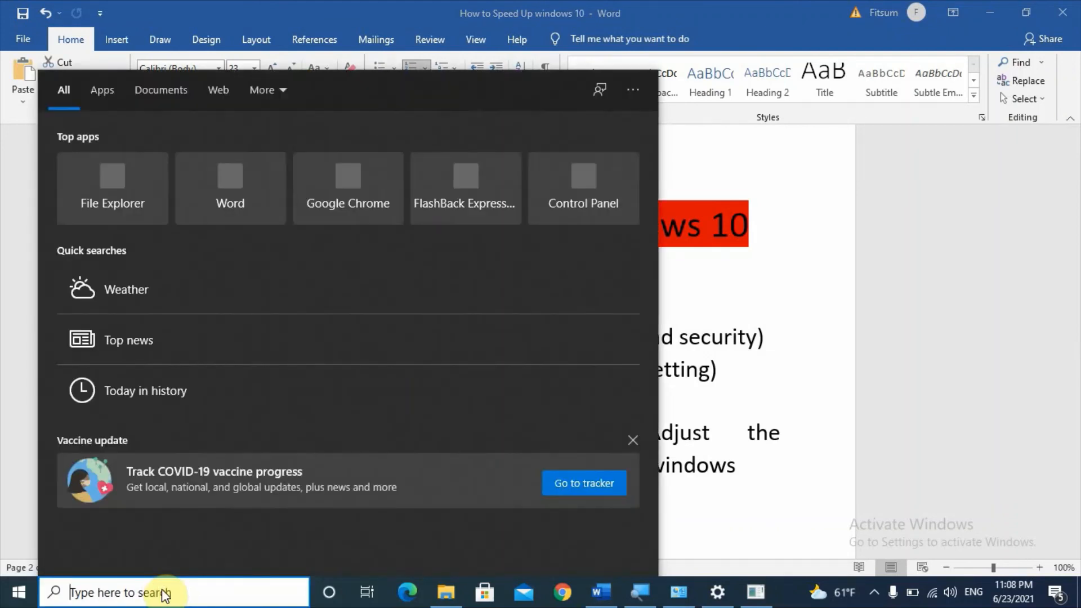
{"action": "type", "text": "reset"}
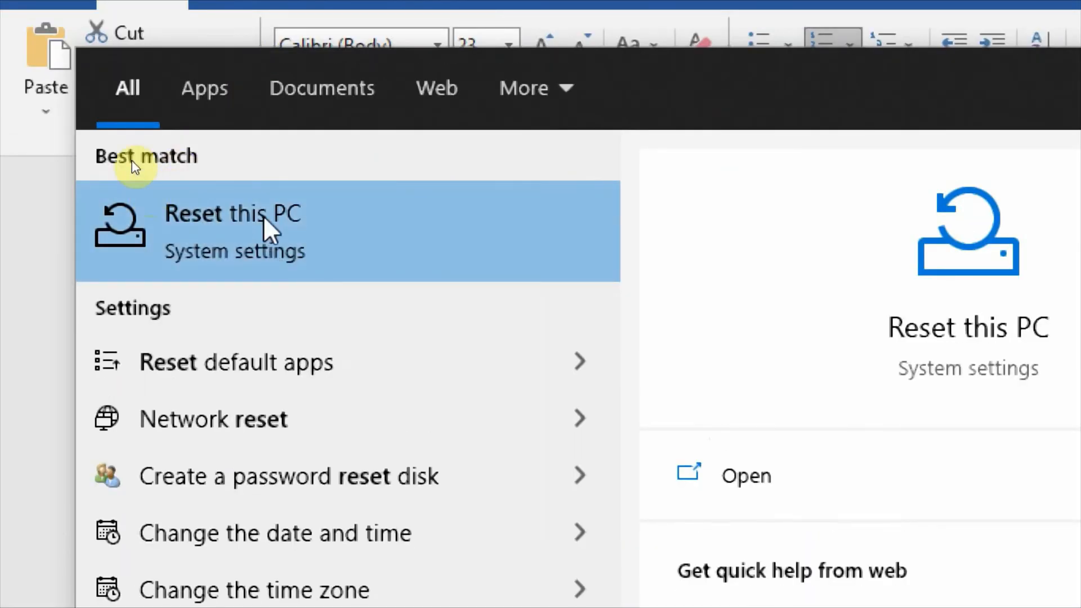
{"action": "left_click", "coordinate": [264, 220]}
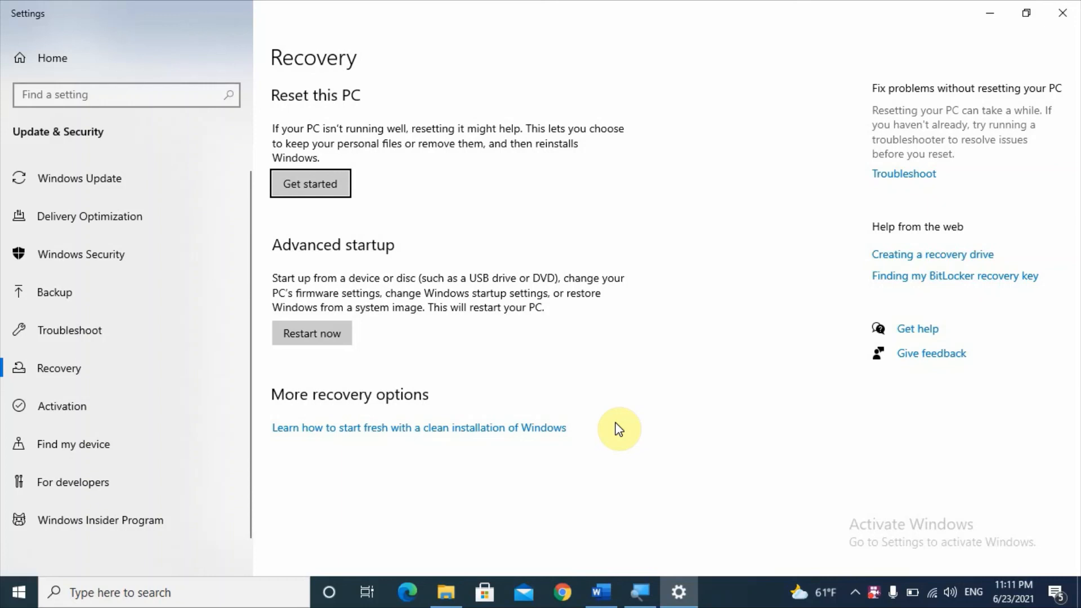
- Start Reset this PC to view its file-keeping and removal options, cancel the reset, and switch back to Word
{"action": "left_click", "coordinate": [340, 191]}
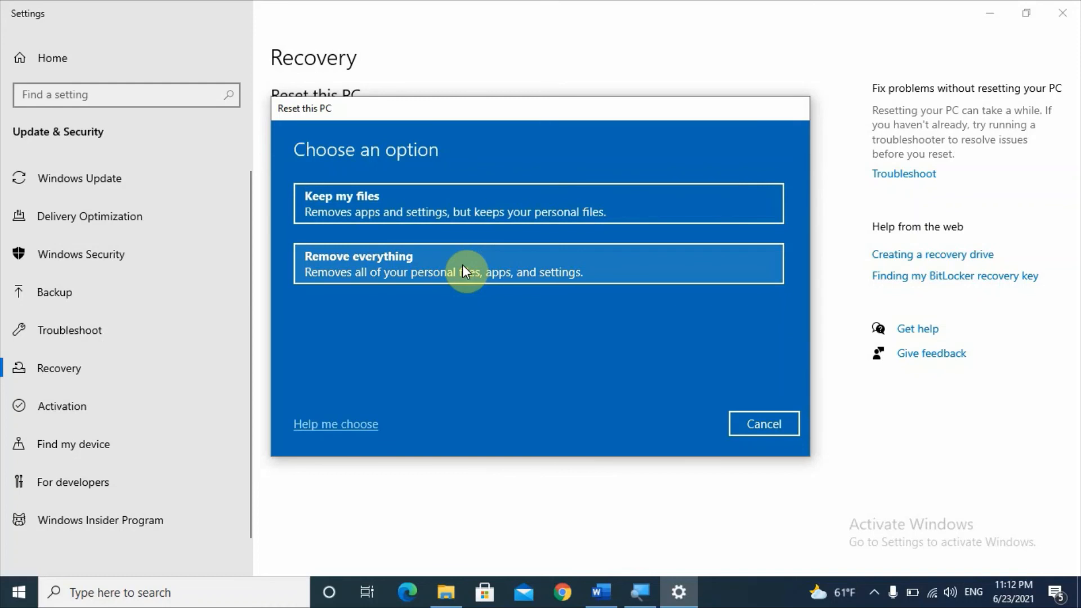
{"action": "left_click", "coordinate": [765, 425]}
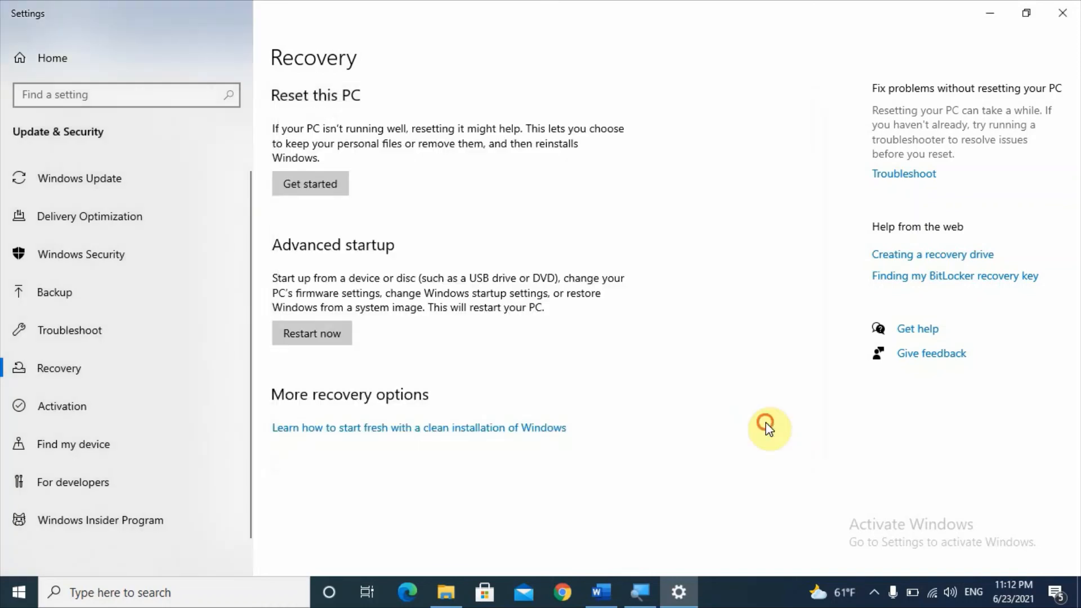
{"action": "left_click", "coordinate": [598, 598]}
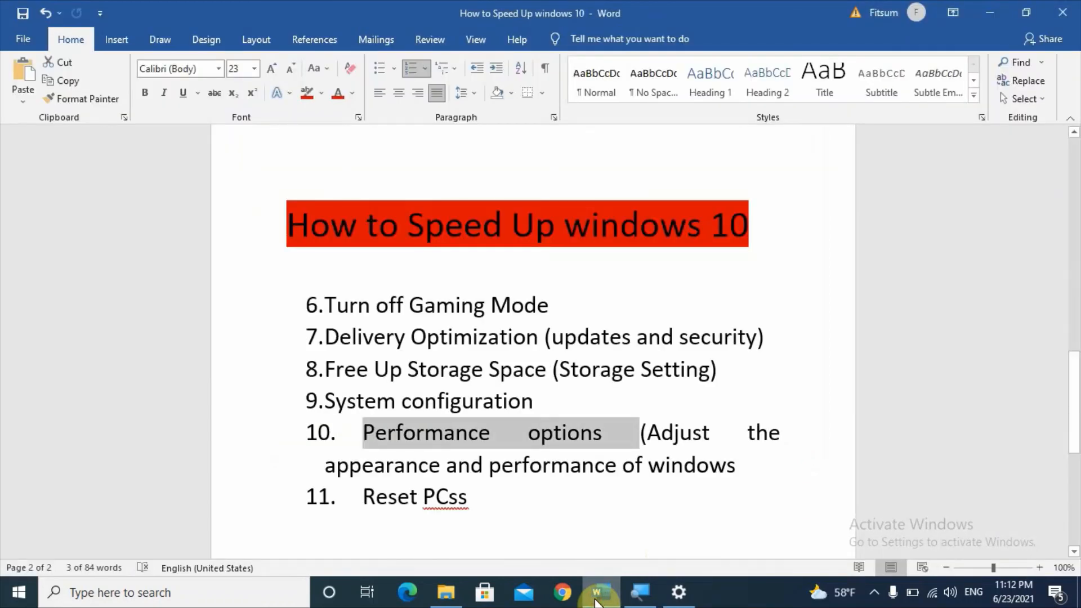